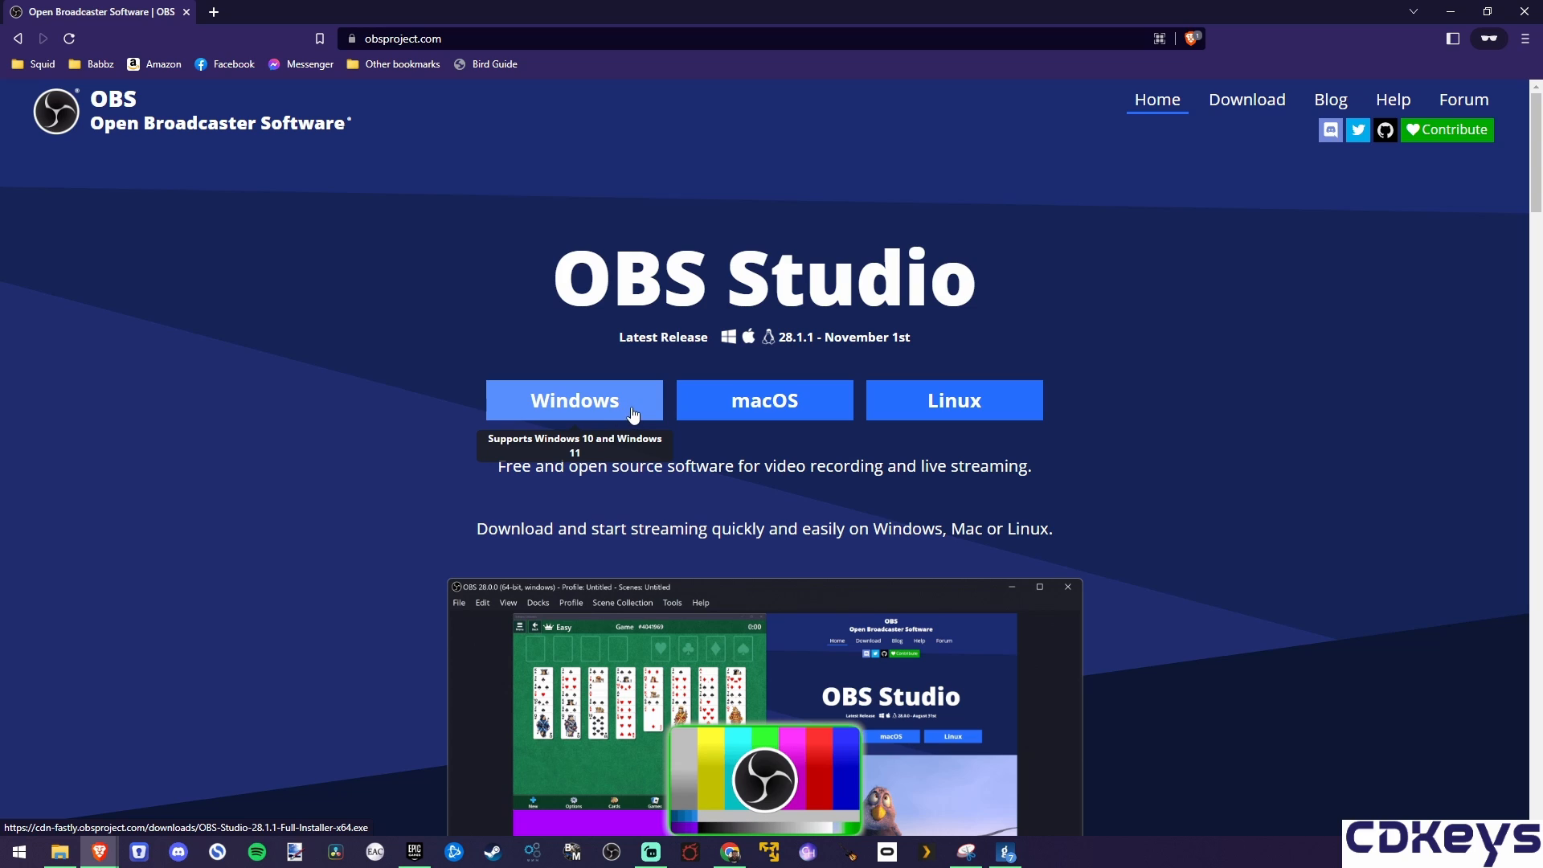
Step: Download the Windows version of OBS Studio and launch the downloaded installer
{"action": "left_click", "coordinate": [634, 414]}
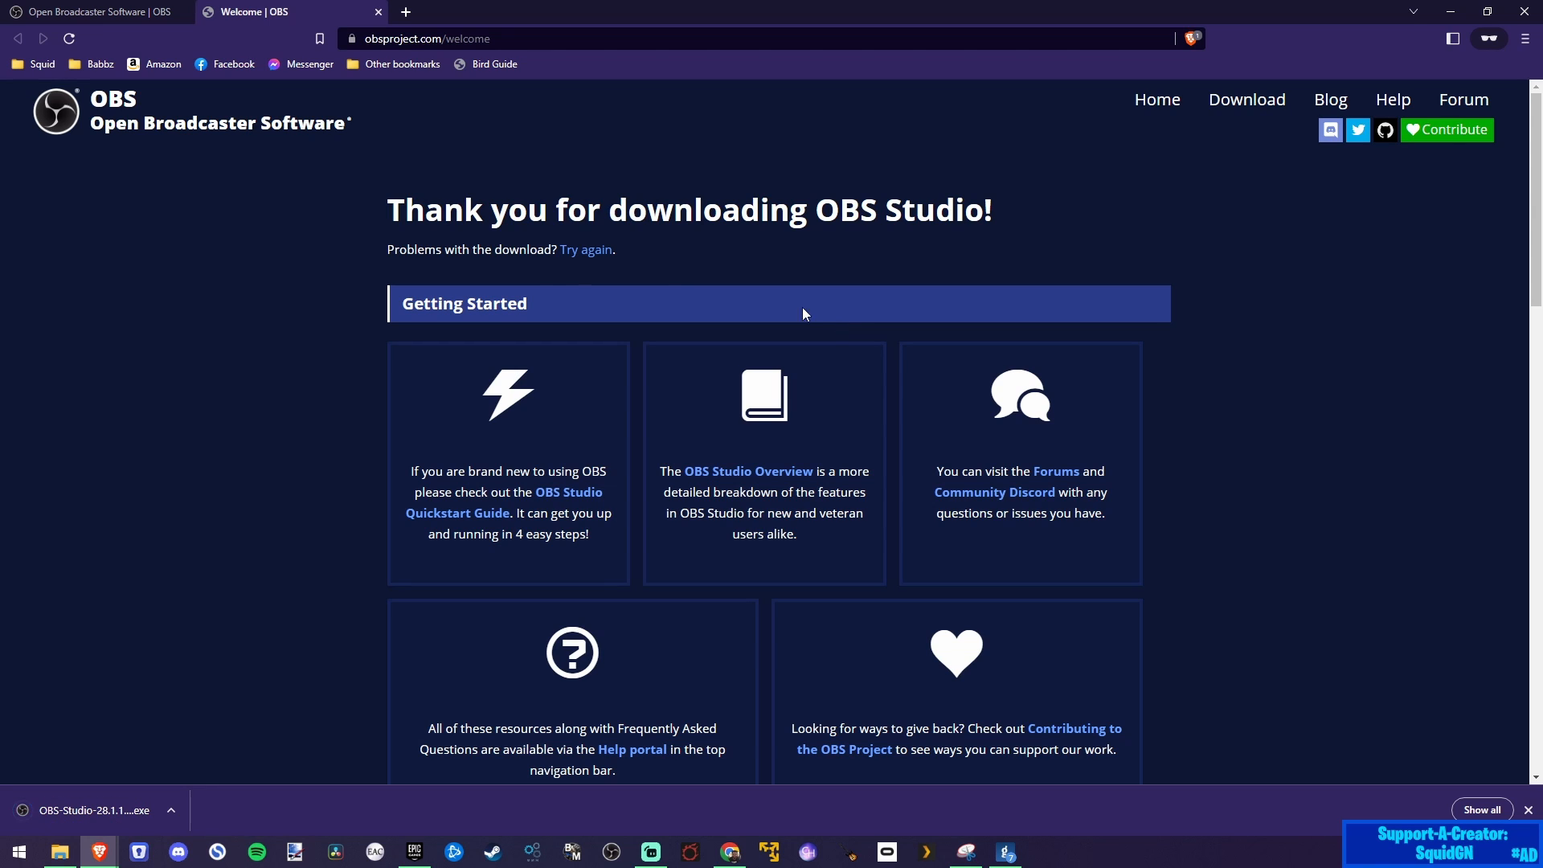
{"action": "left_click", "coordinate": [80, 816]}
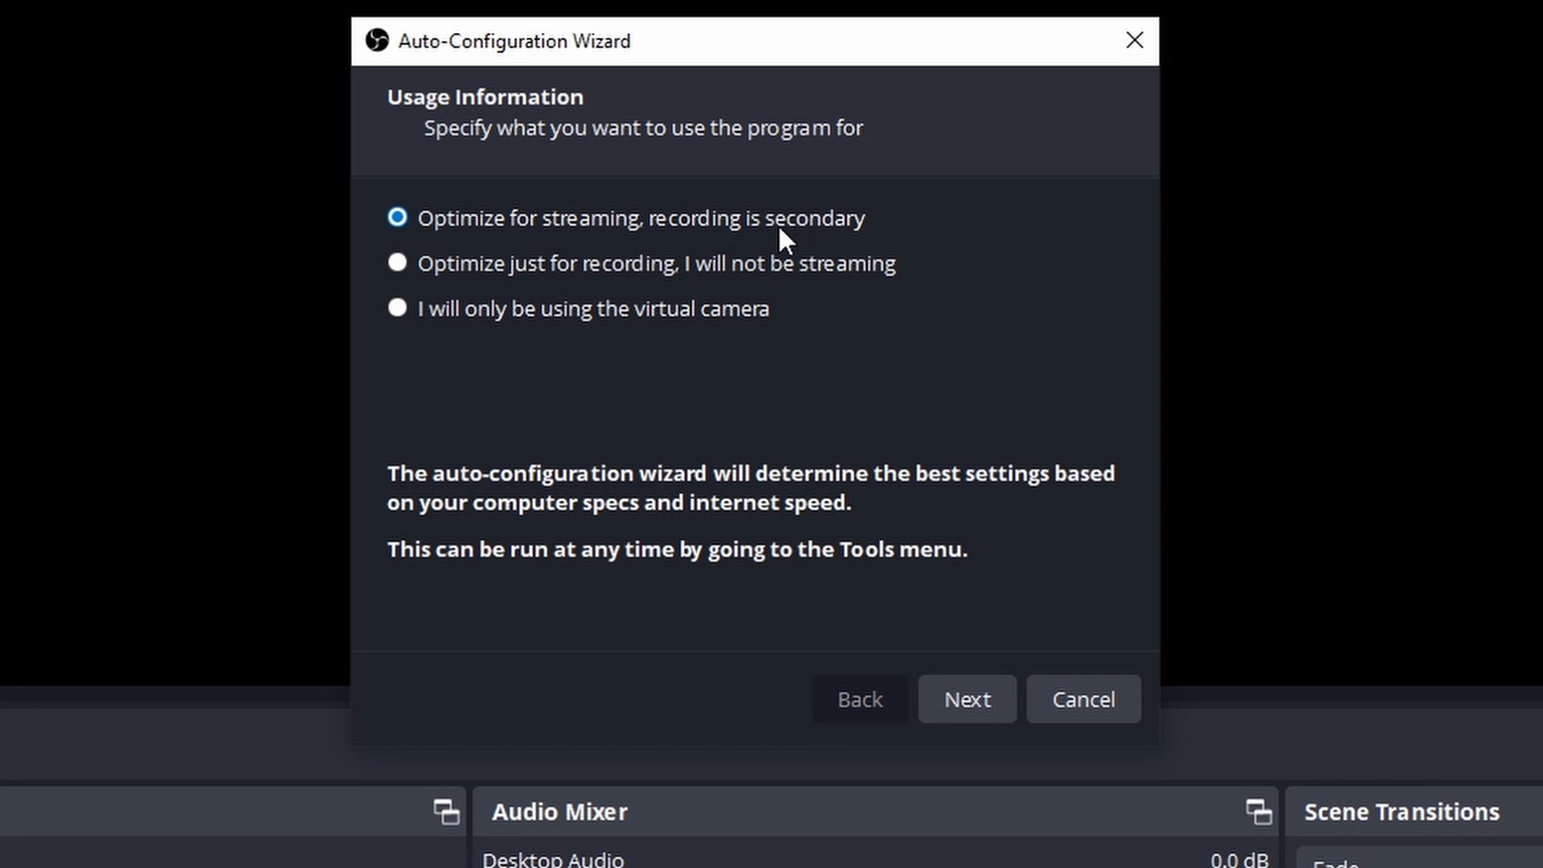
Step: In the auto-configuration wizard, keep optimizing for streaming and the current 1920x1080 canvas, and set the FPS to 60
{"action": "left_click", "coordinate": [966, 701]}
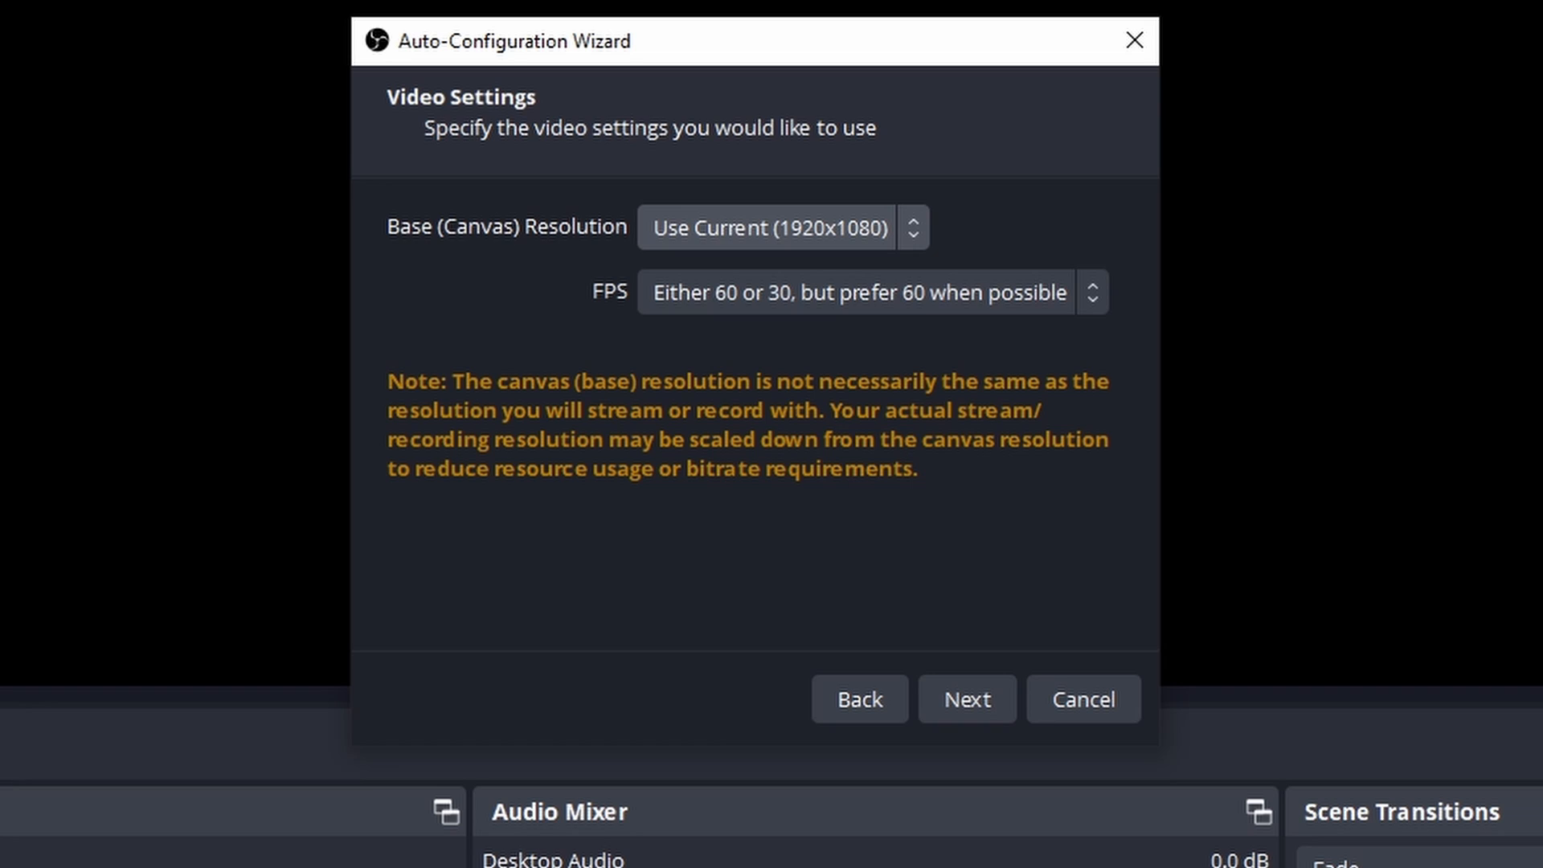
{"action": "left_click", "coordinate": [778, 306]}
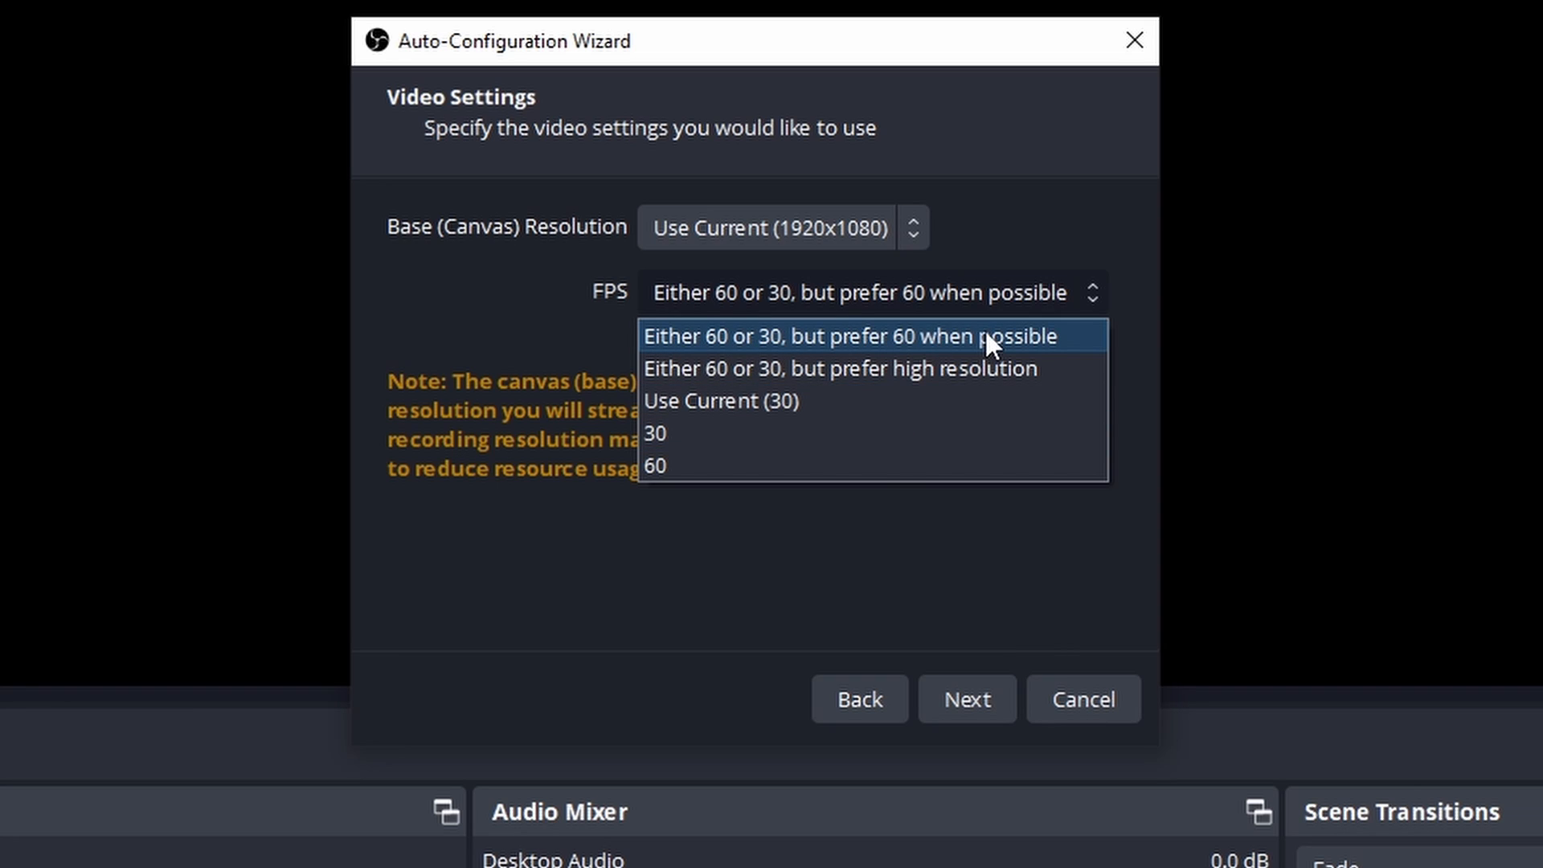
{"action": "left_click", "coordinate": [894, 475]}
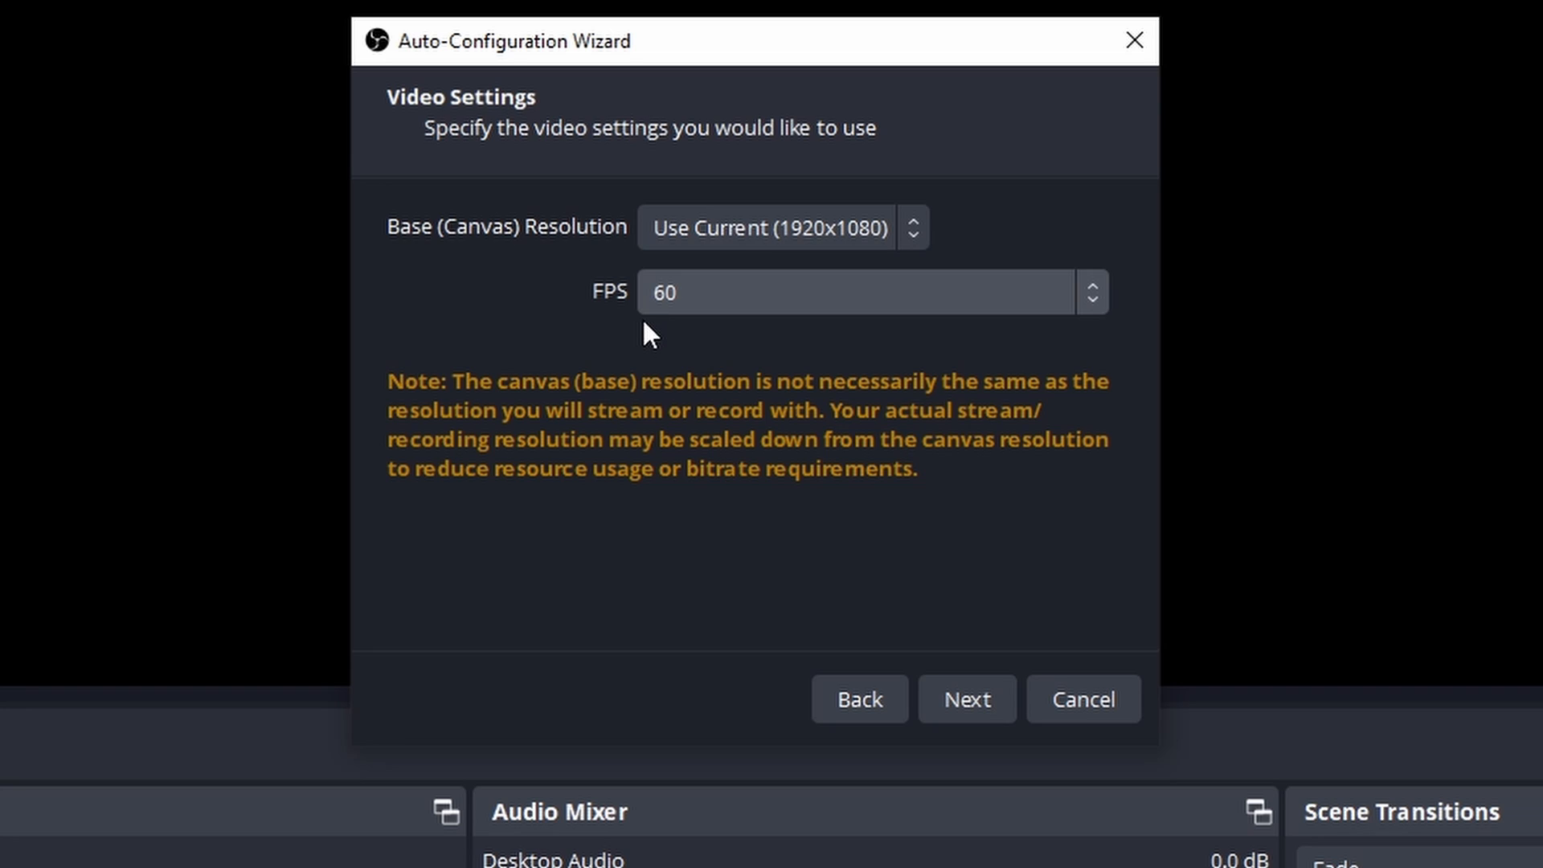
{"action": "left_click", "coordinate": [937, 695]}
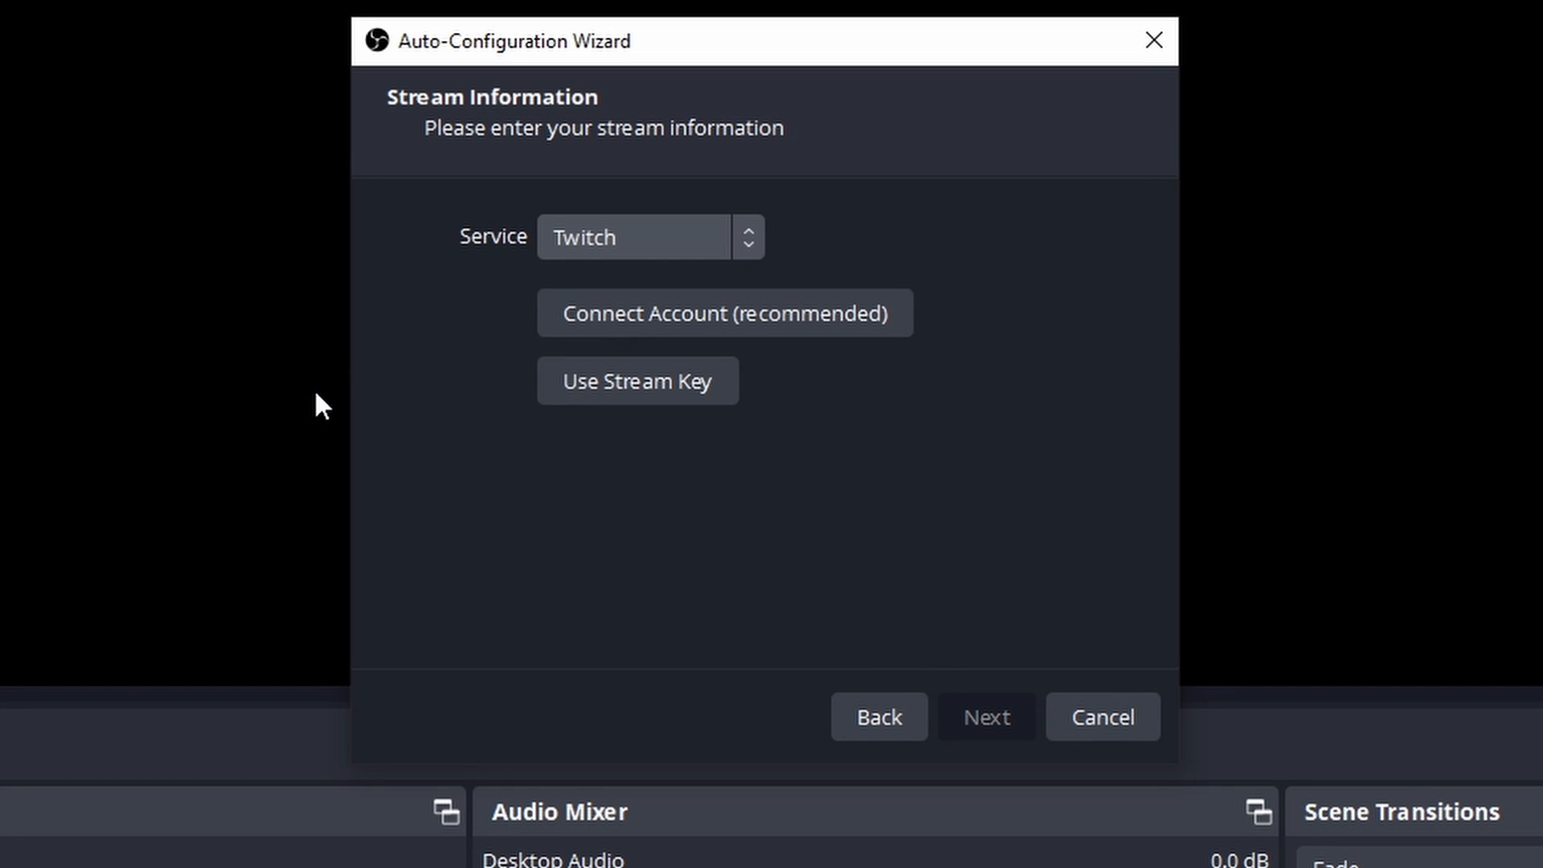
Step: Expand the streaming service list to all services, look through it, and choose Twitch
{"action": "left_click", "coordinate": [750, 251]}
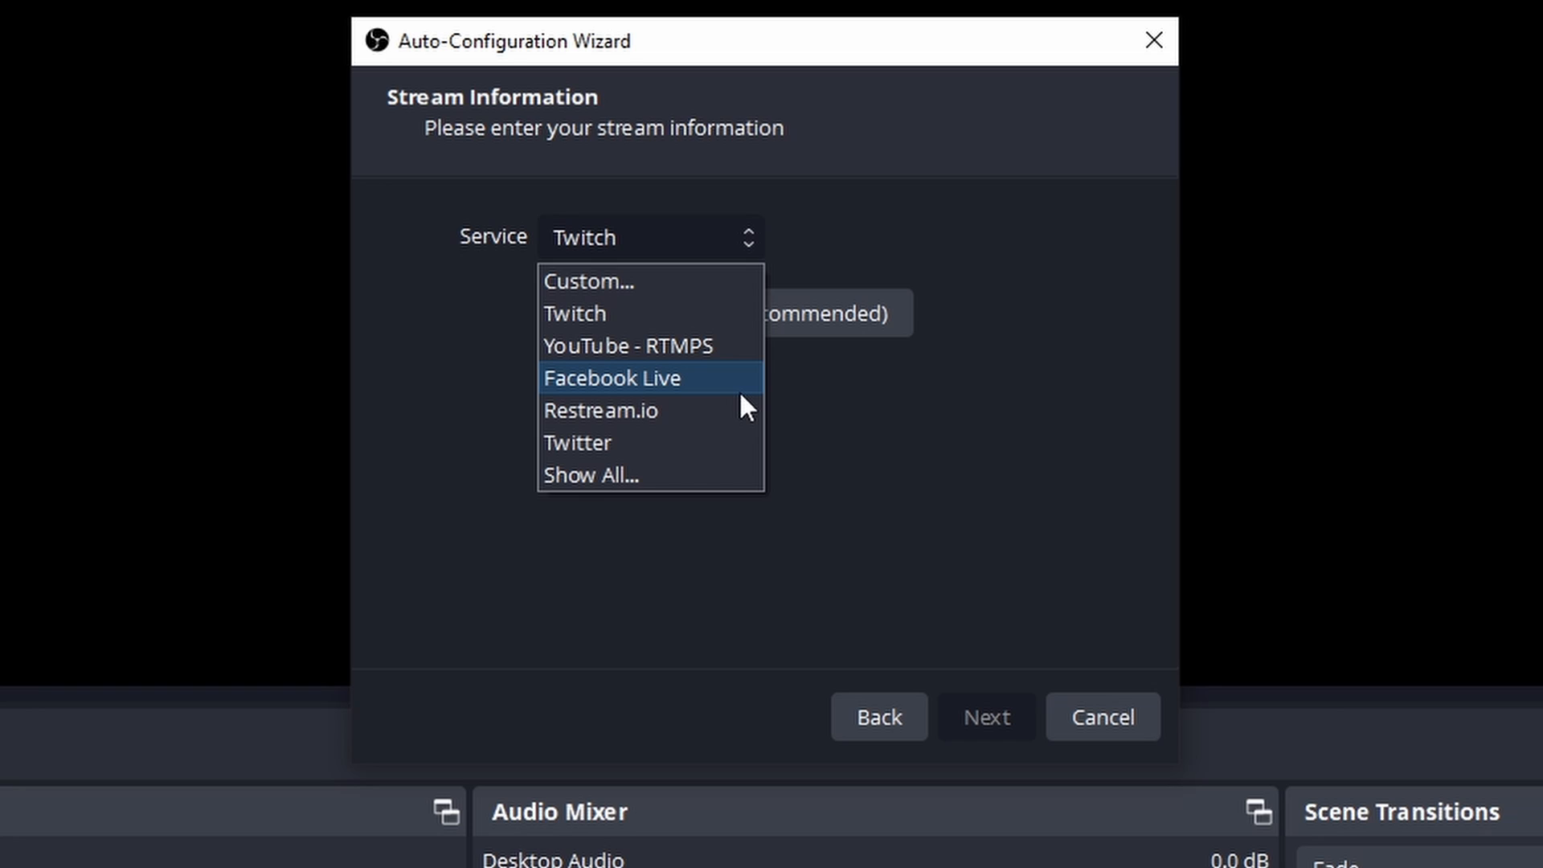
{"action": "left_click", "coordinate": [676, 480]}
{"action": "scroll", "coordinate": [647, 498], "scroll_direction": "down", "scroll_amount": 20}
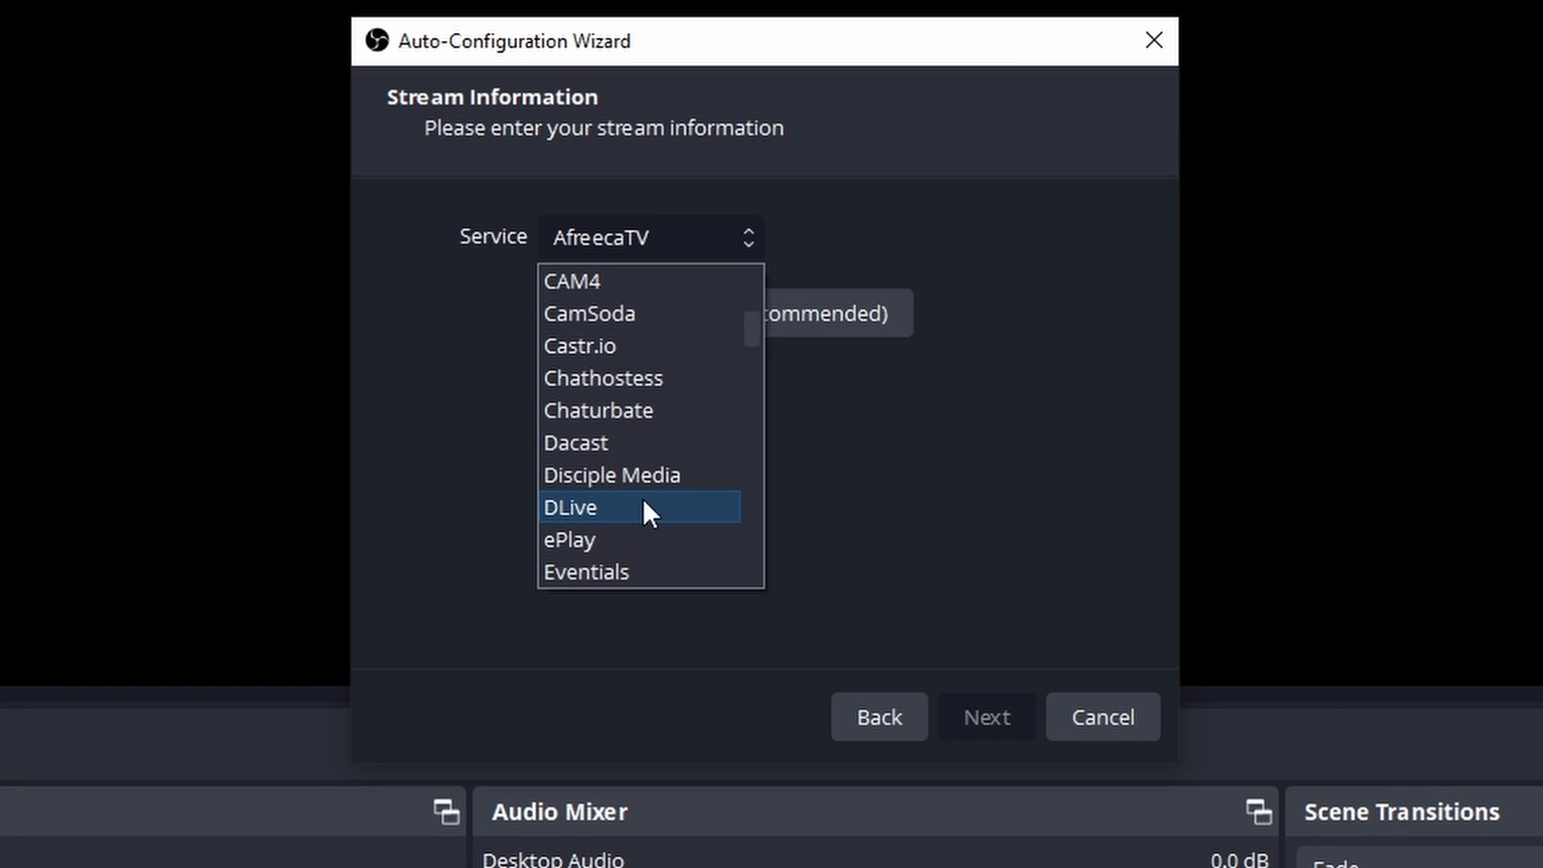
{"action": "scroll", "coordinate": [644, 498], "scroll_direction": "down", "scroll_amount": 5}
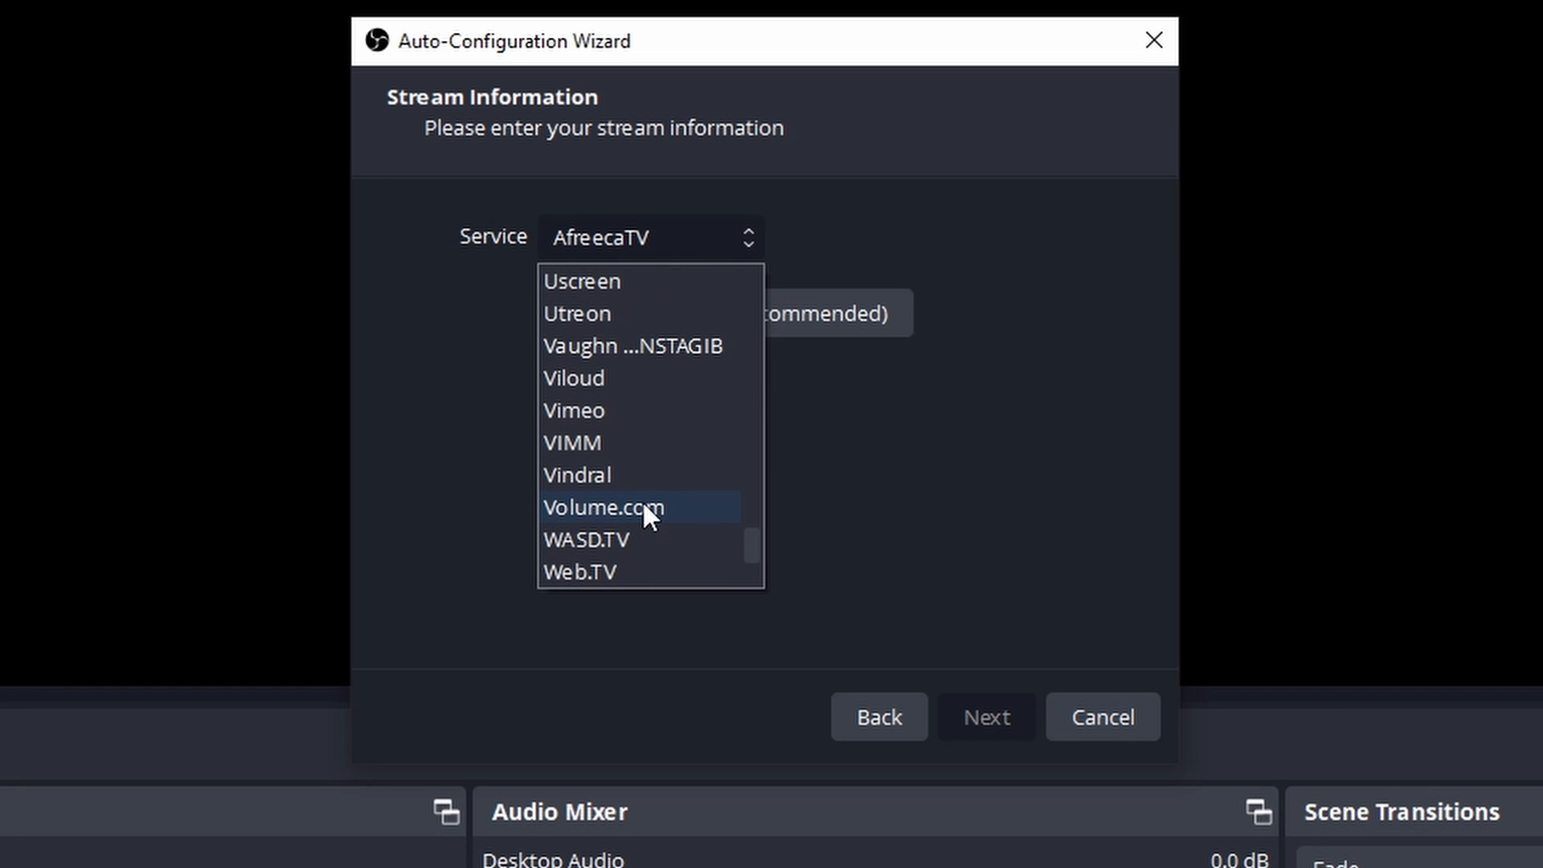
{"action": "left_click", "coordinate": [967, 496]}
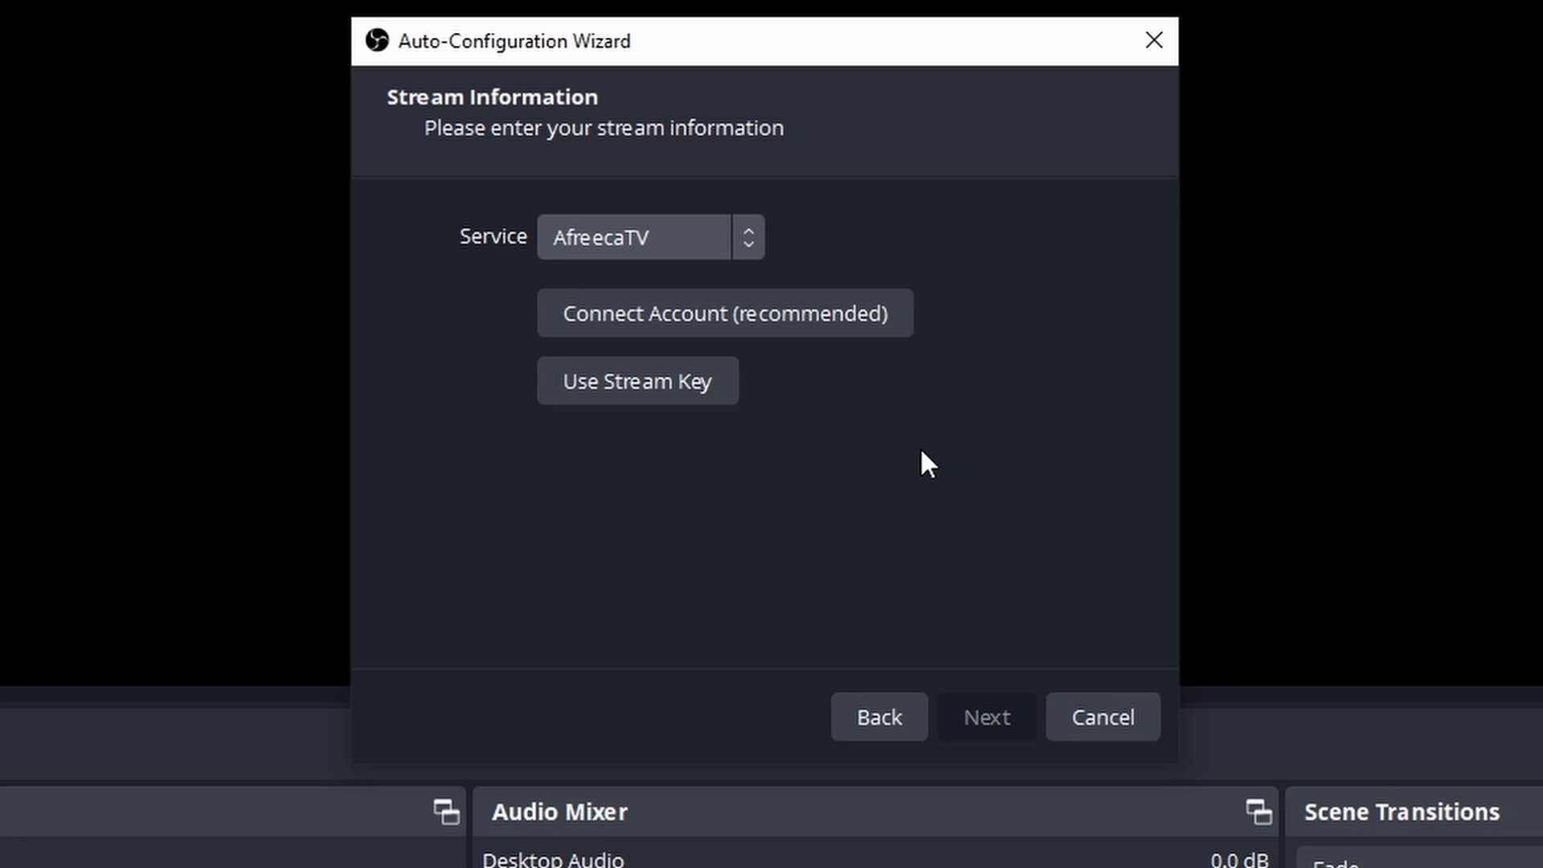
{"action": "left_click", "coordinate": [762, 236]}
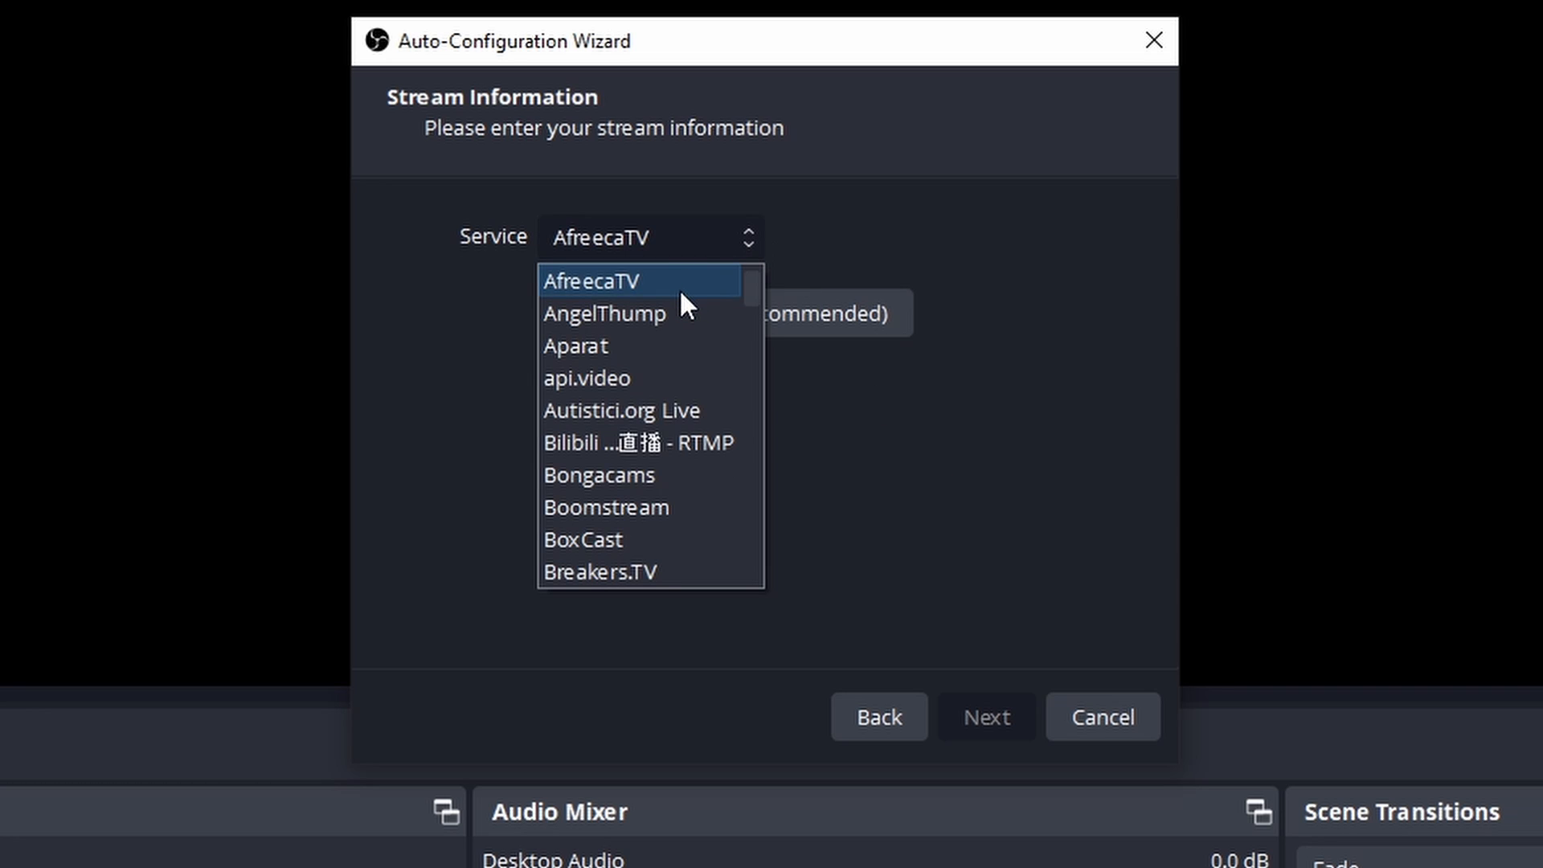
{"action": "scroll", "coordinate": [679, 291], "scroll_direction": "up", "scroll_amount": 1}
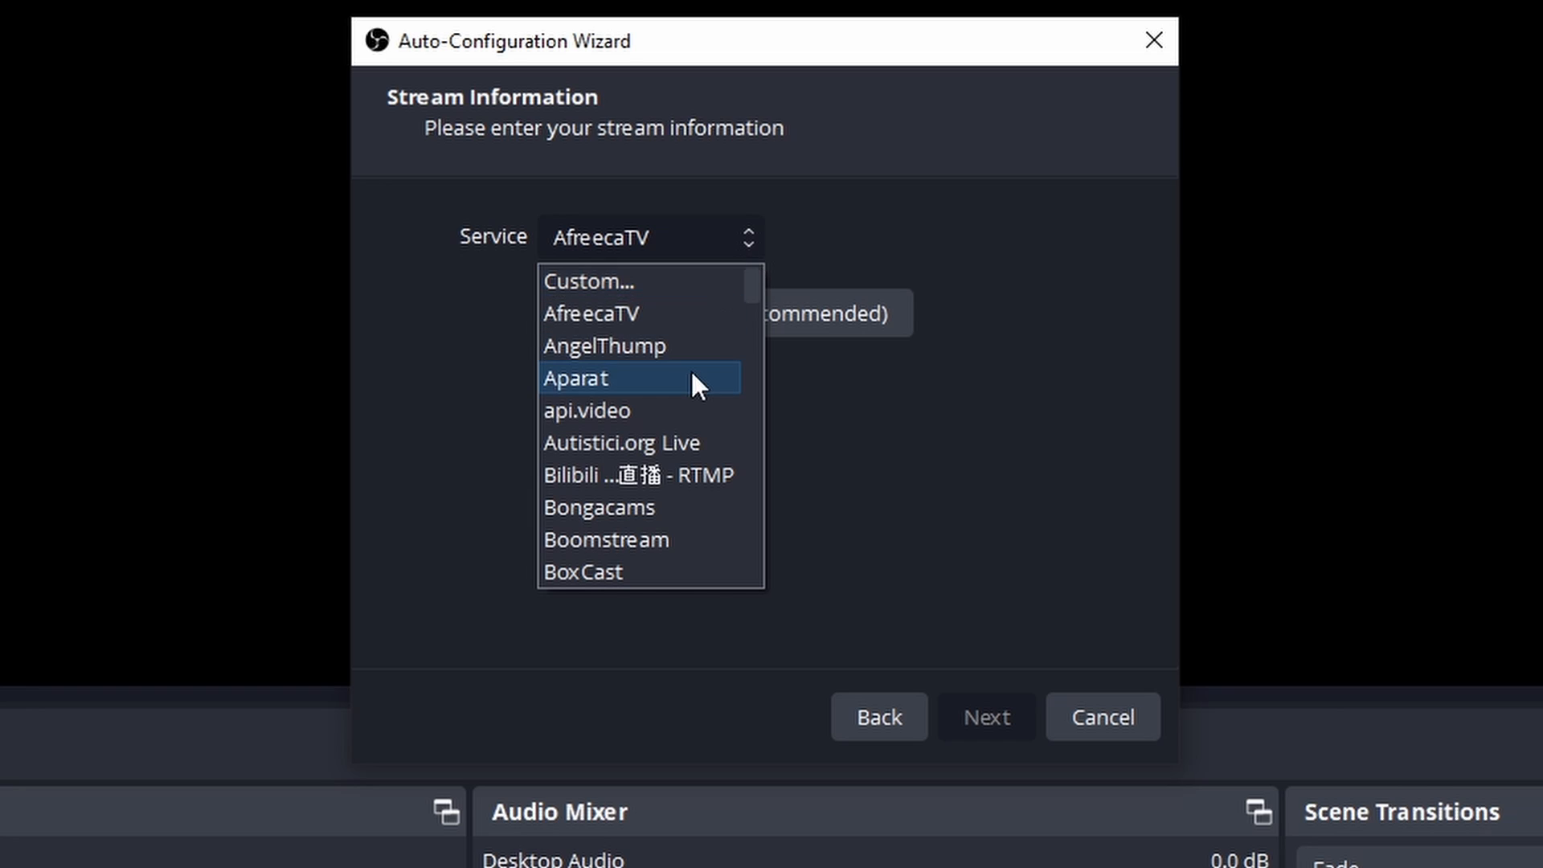
{"action": "scroll", "coordinate": [696, 383], "scroll_direction": "down", "scroll_amount": 15}
{"action": "scroll", "coordinate": [683, 387], "scroll_direction": "down", "scroll_amount": 3}
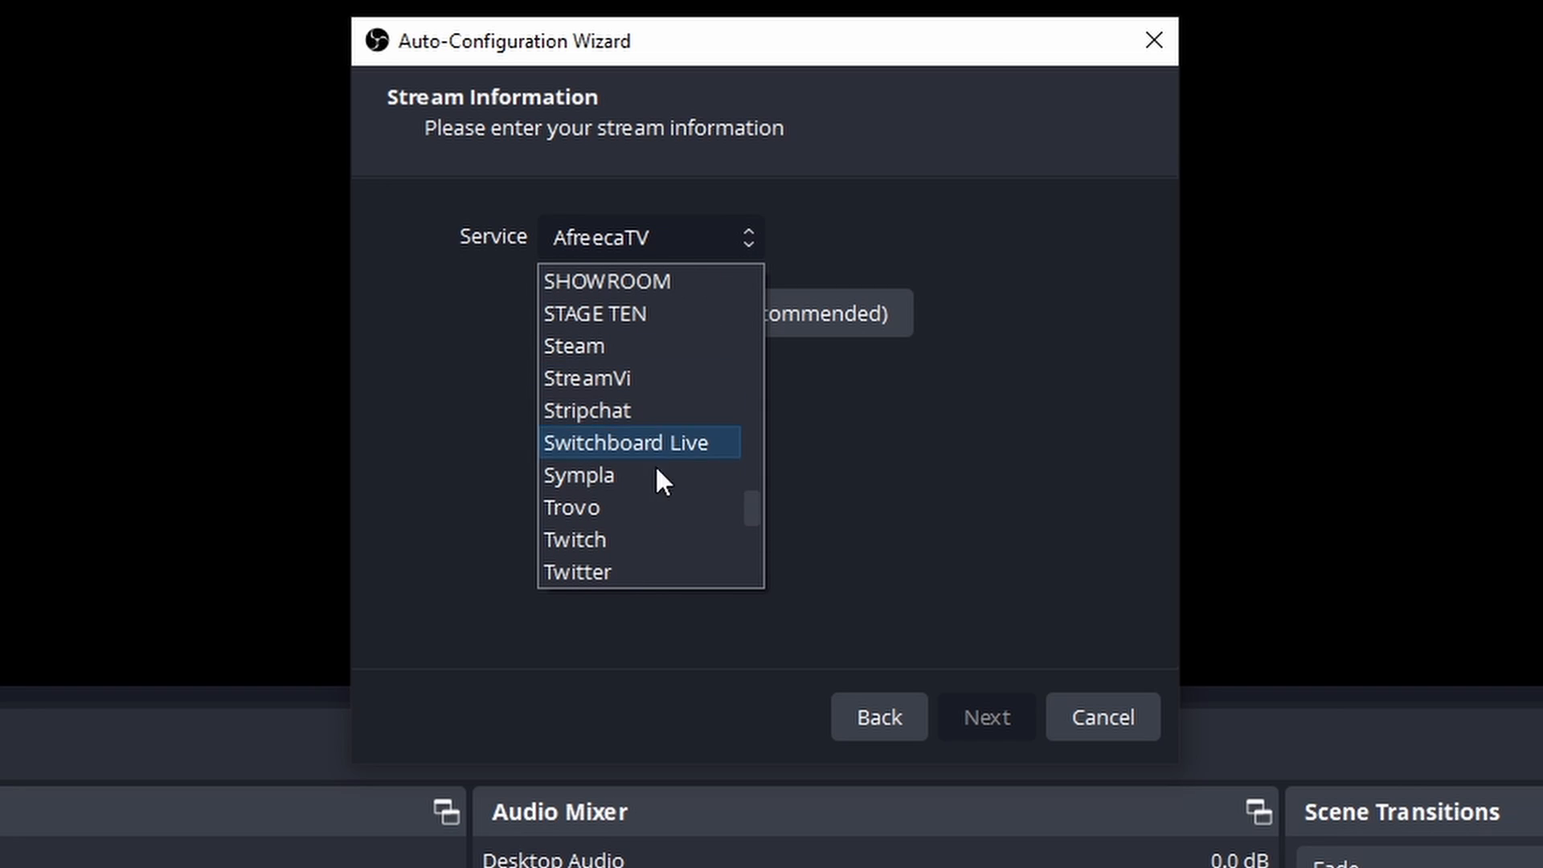
{"action": "left_click", "coordinate": [644, 546]}
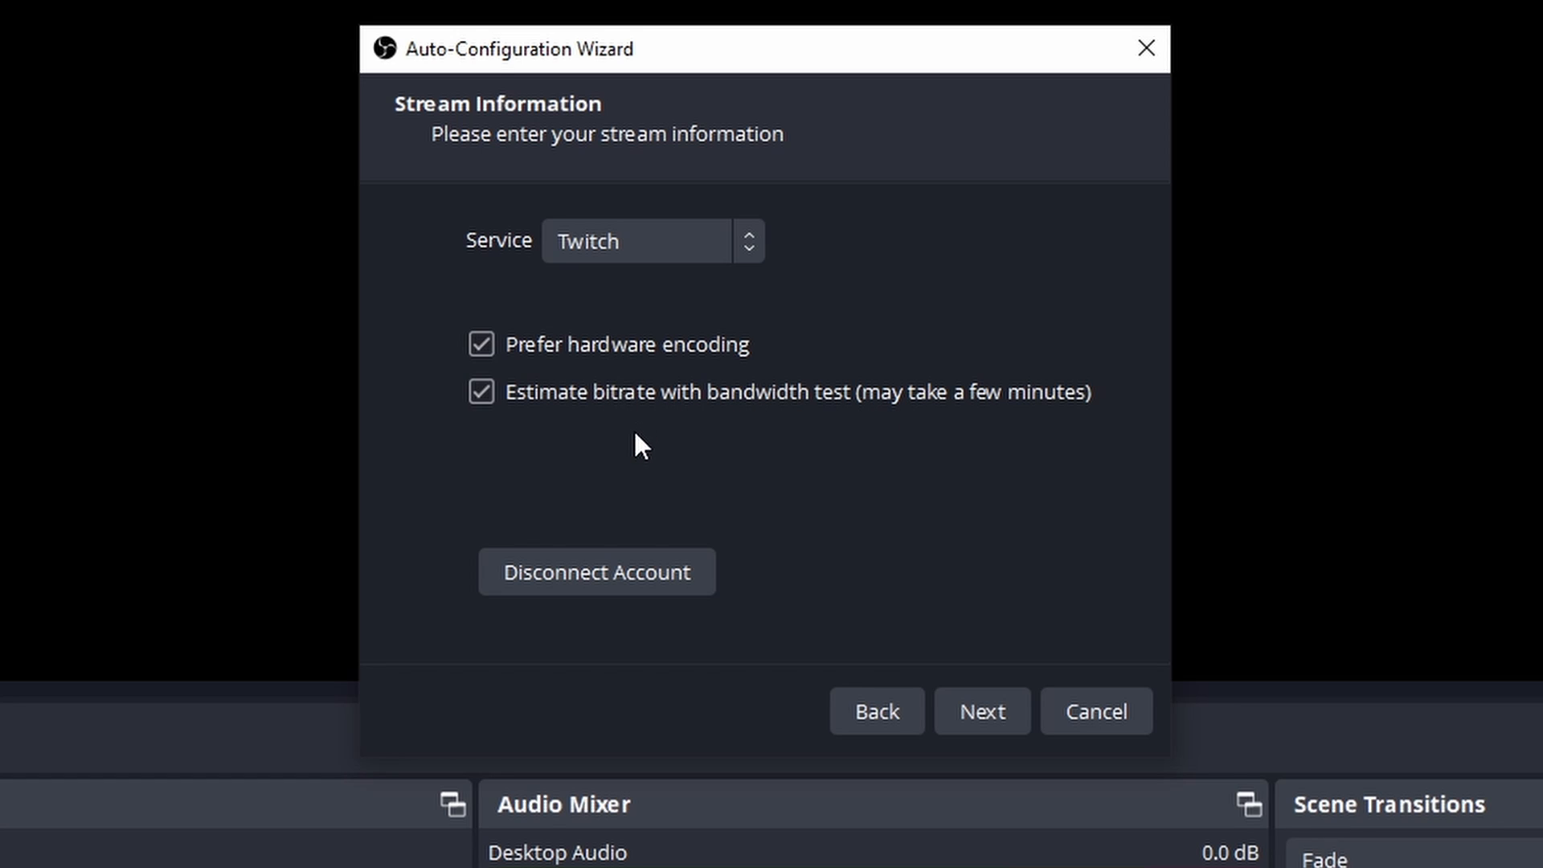
Step: Run the wizard's test with hardware encoding preferred and bandwidth-based bitrate estimation, and apply the suggested settings
{"action": "left_click", "coordinate": [957, 707]}
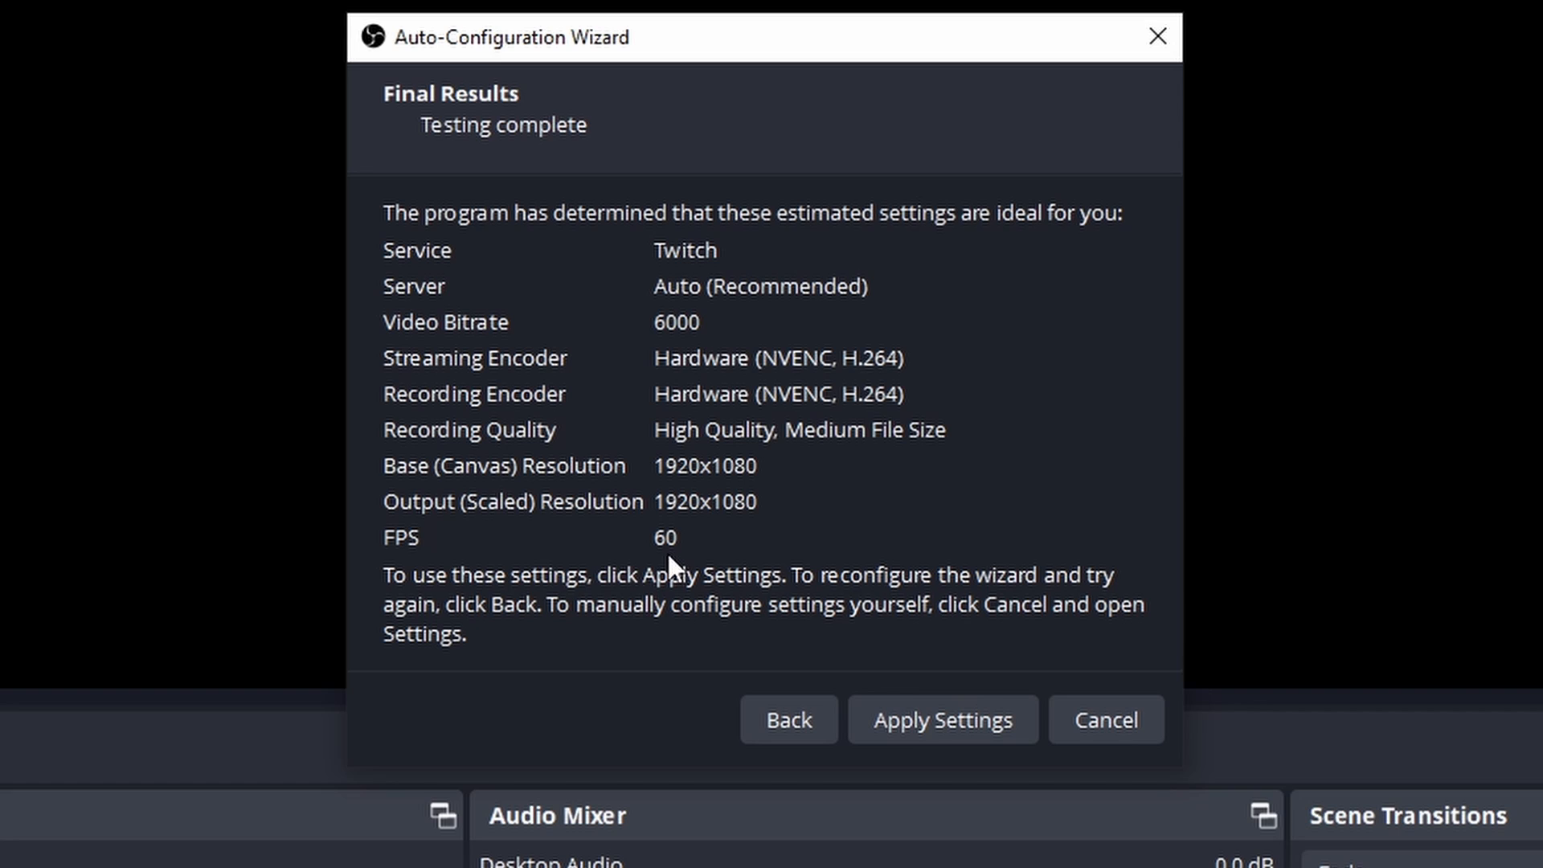
{"action": "left_click", "coordinate": [898, 719]}
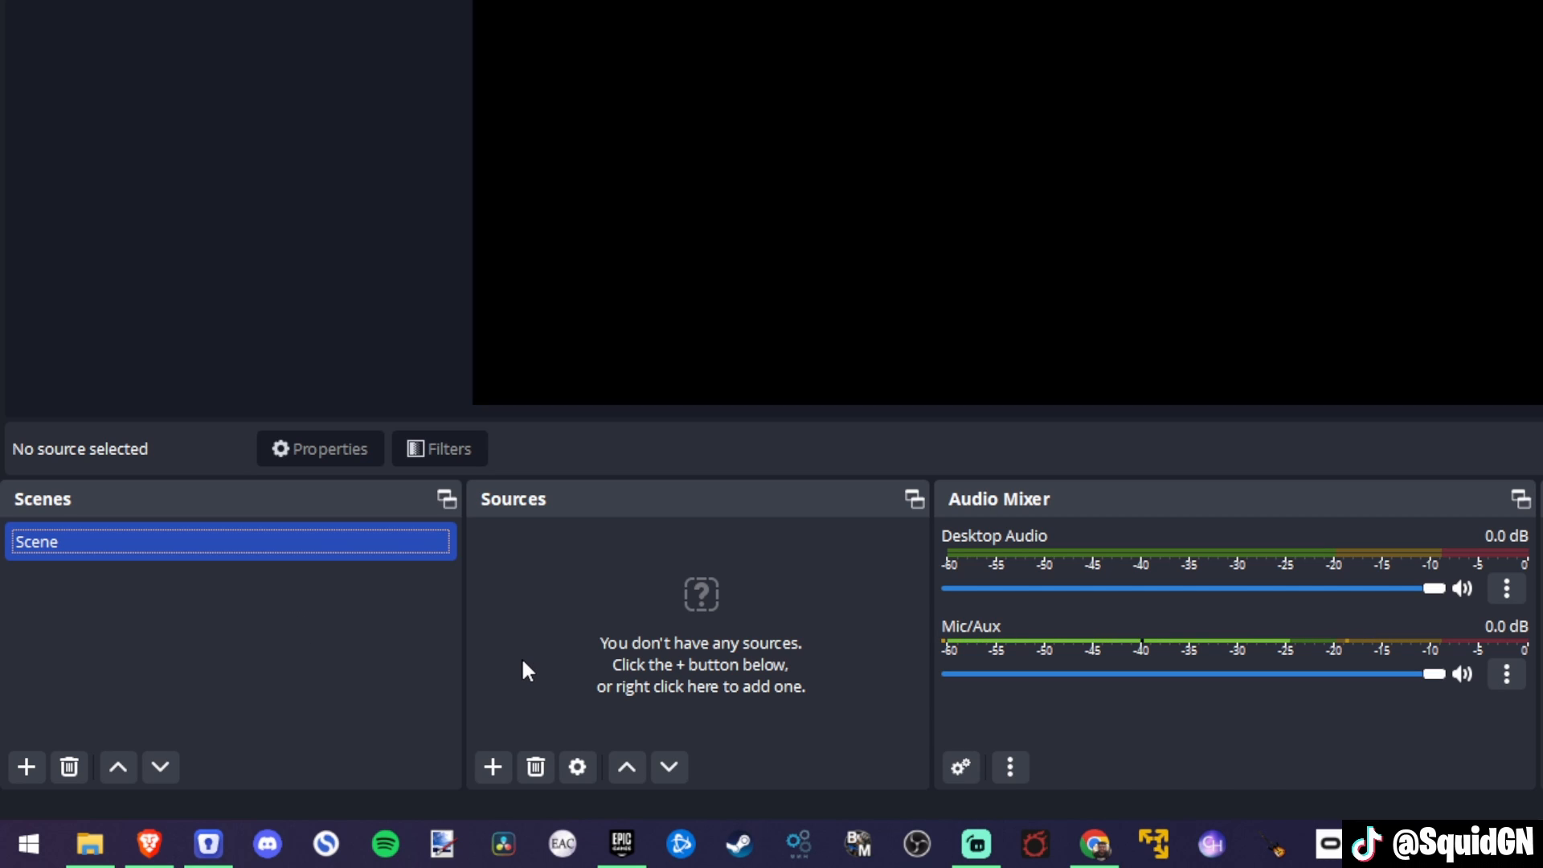
Step: Add a new Game Capture source to the scene under its default name, with Make source visible turned off
{"action": "left_click", "coordinate": [491, 769]}
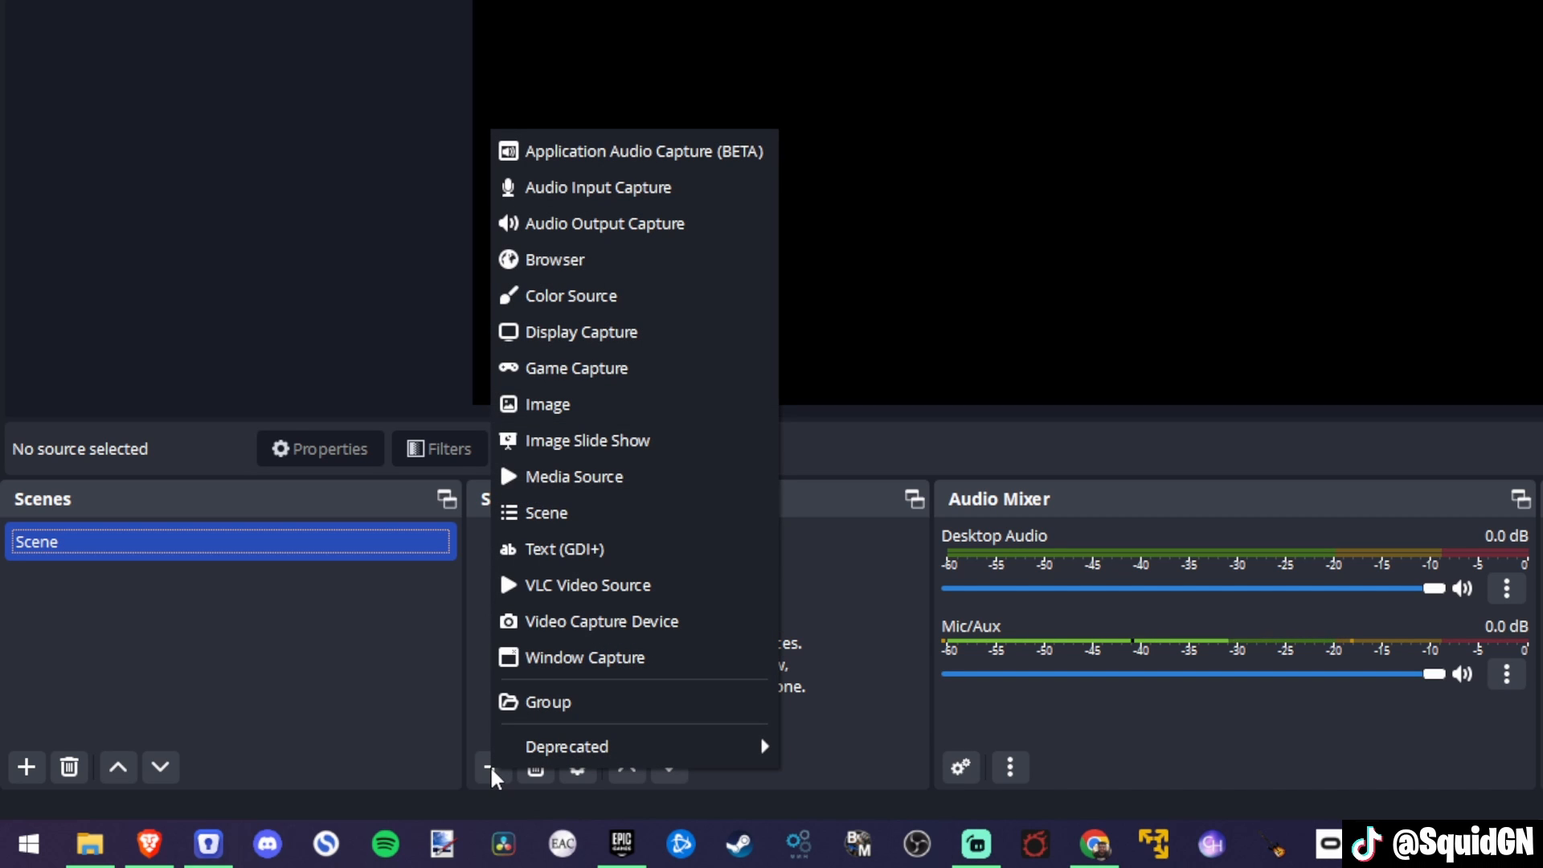
{"action": "left_click", "coordinate": [618, 379]}
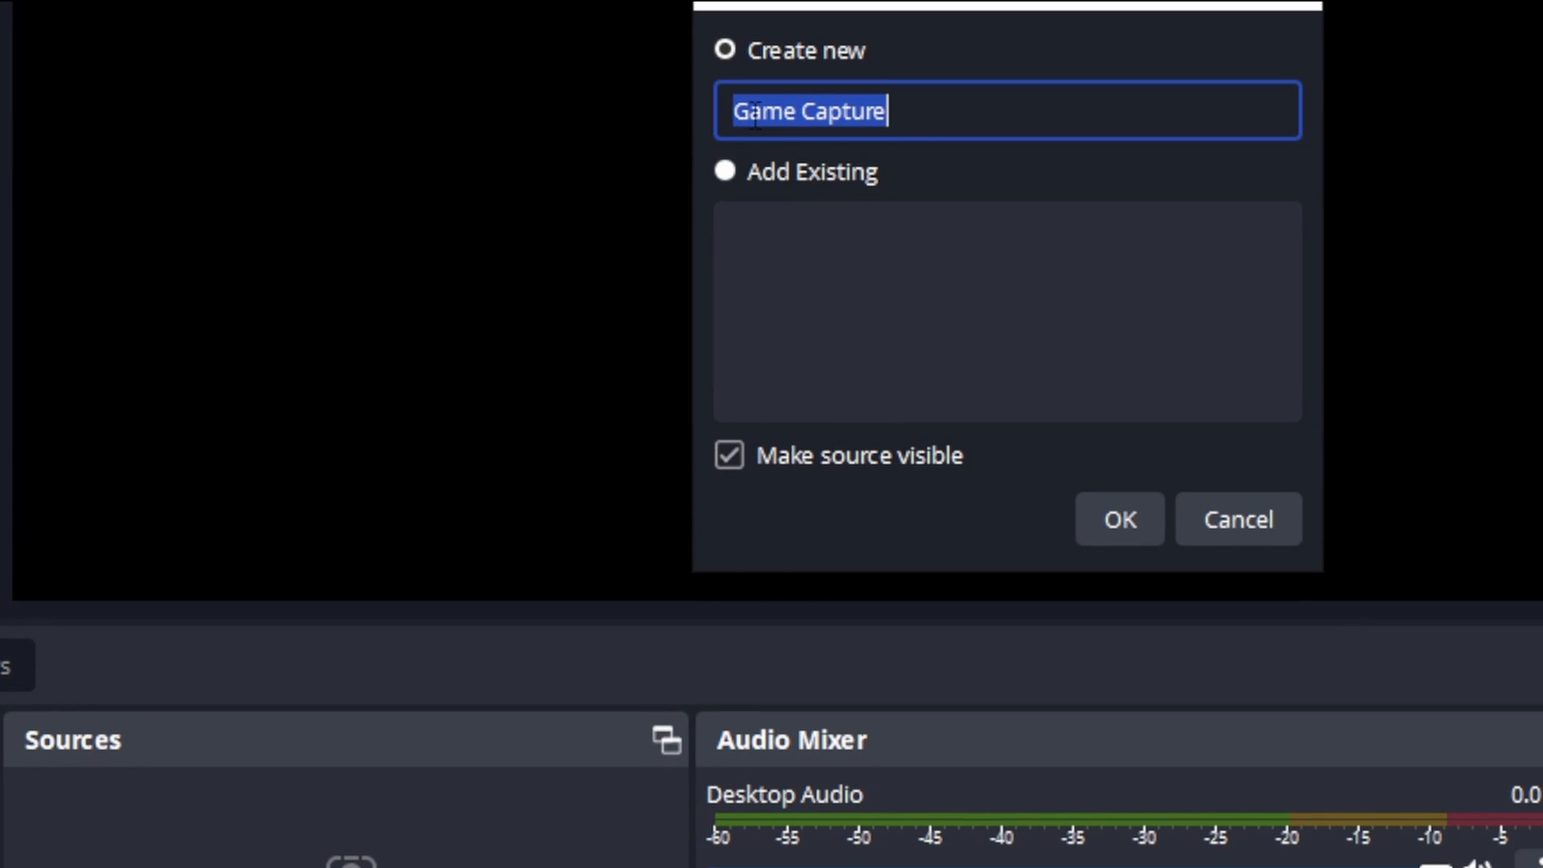
{"action": "left_click", "coordinate": [959, 113]}
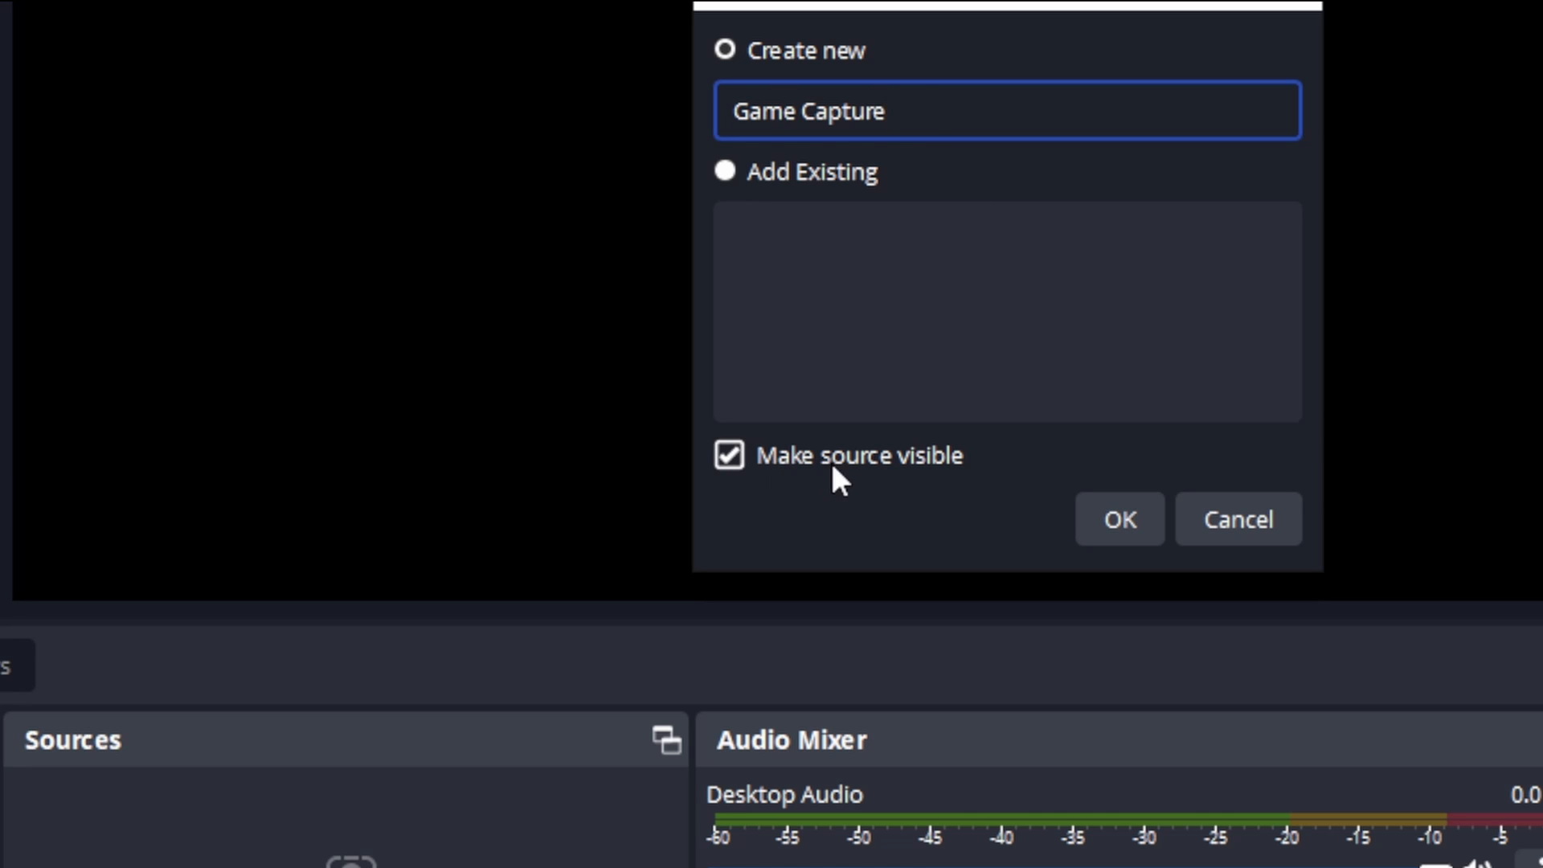
{"action": "left_click", "coordinate": [727, 458]}
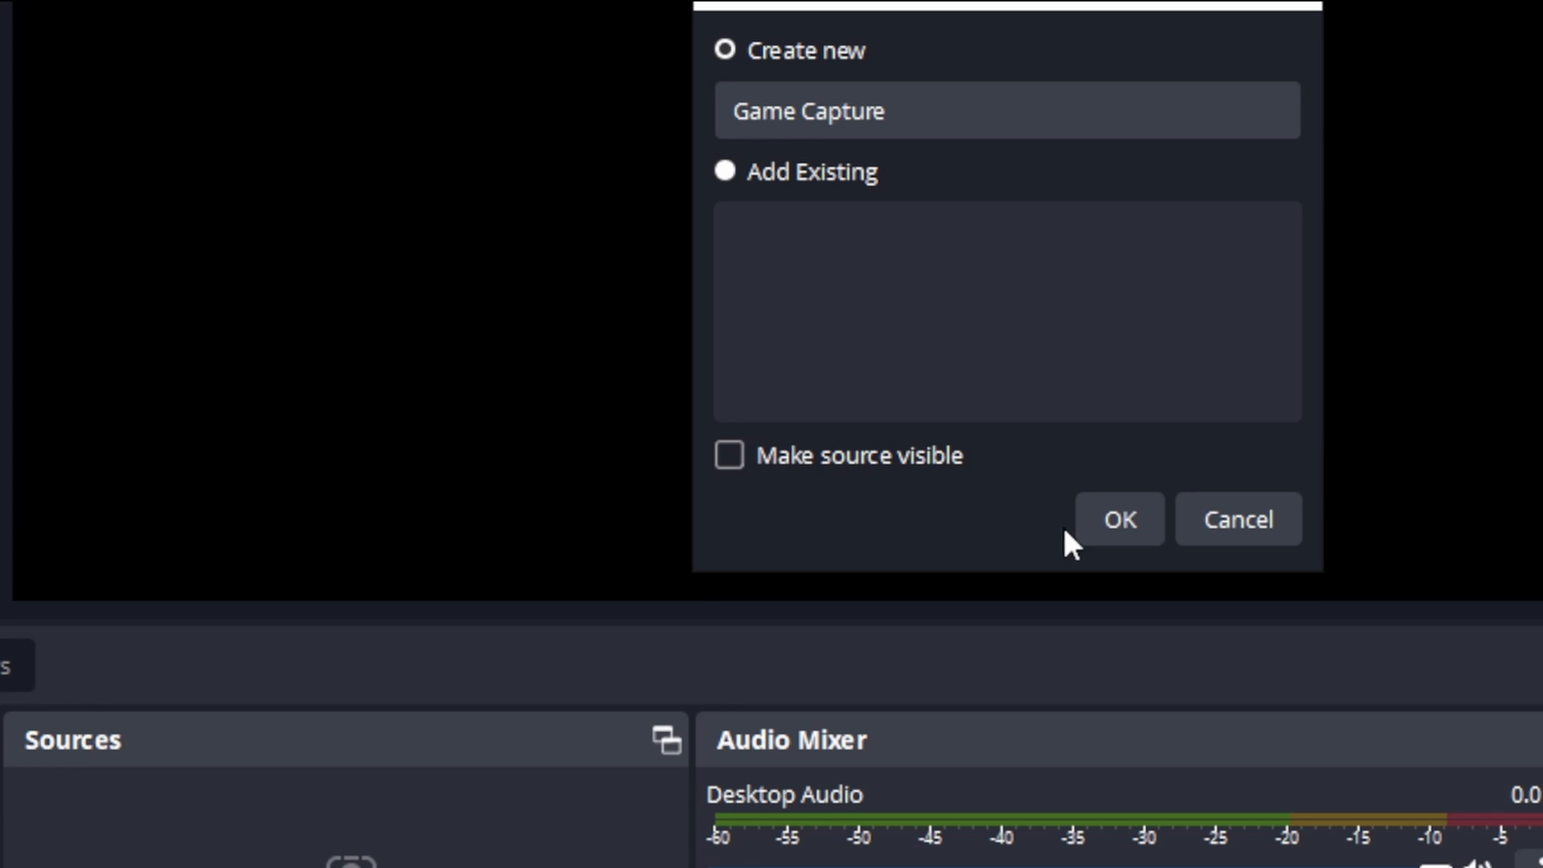
{"action": "left_click", "coordinate": [1108, 532]}
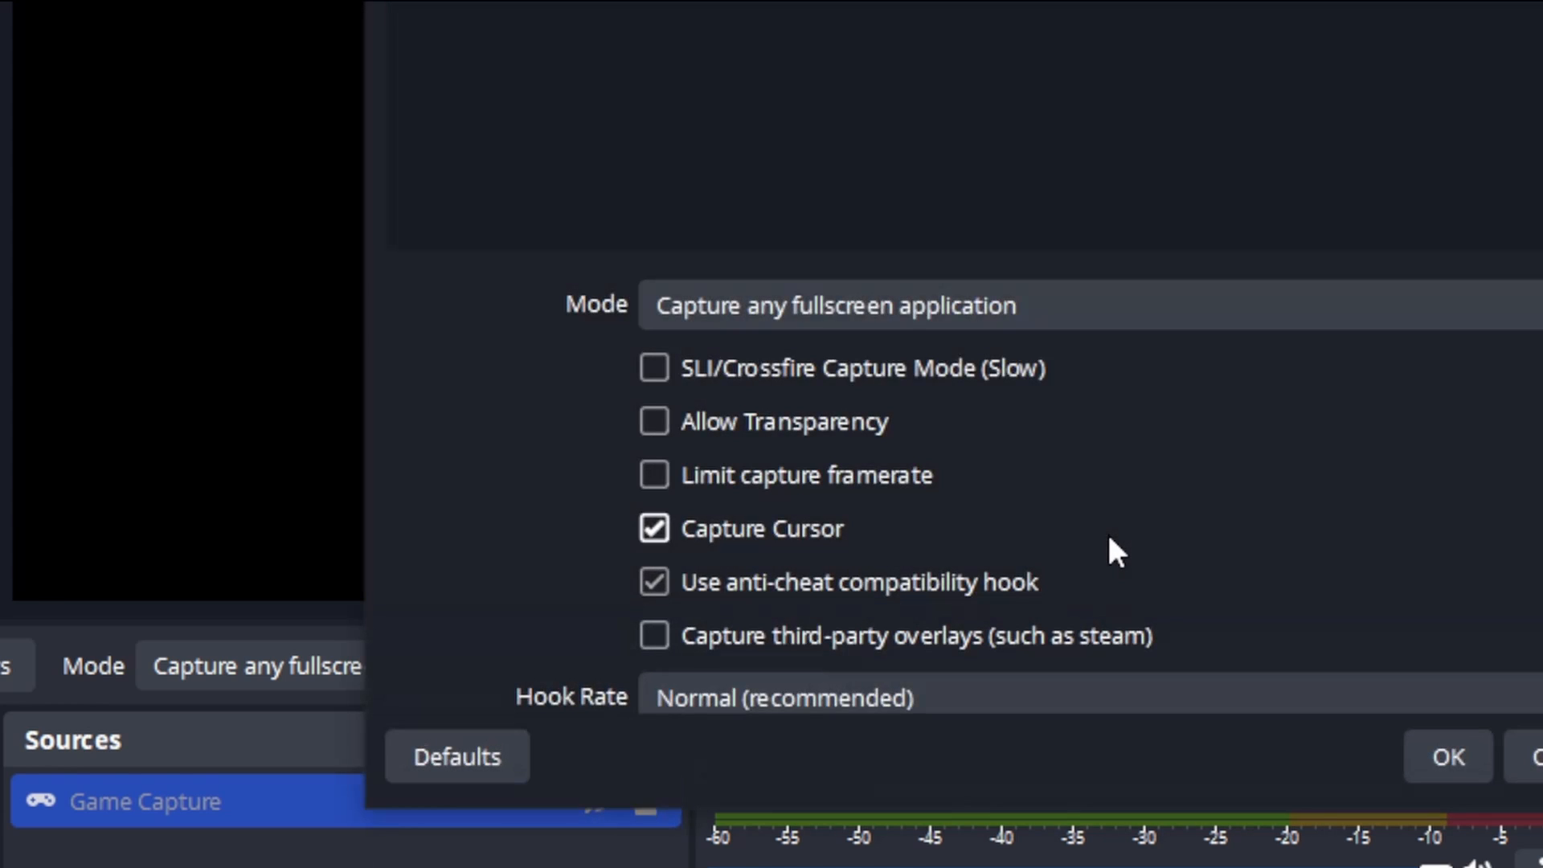
Step: Keep the Game Capture mode on Capture any fullscreen application and accept the source's properties
{"action": "left_click", "coordinate": [820, 311]}
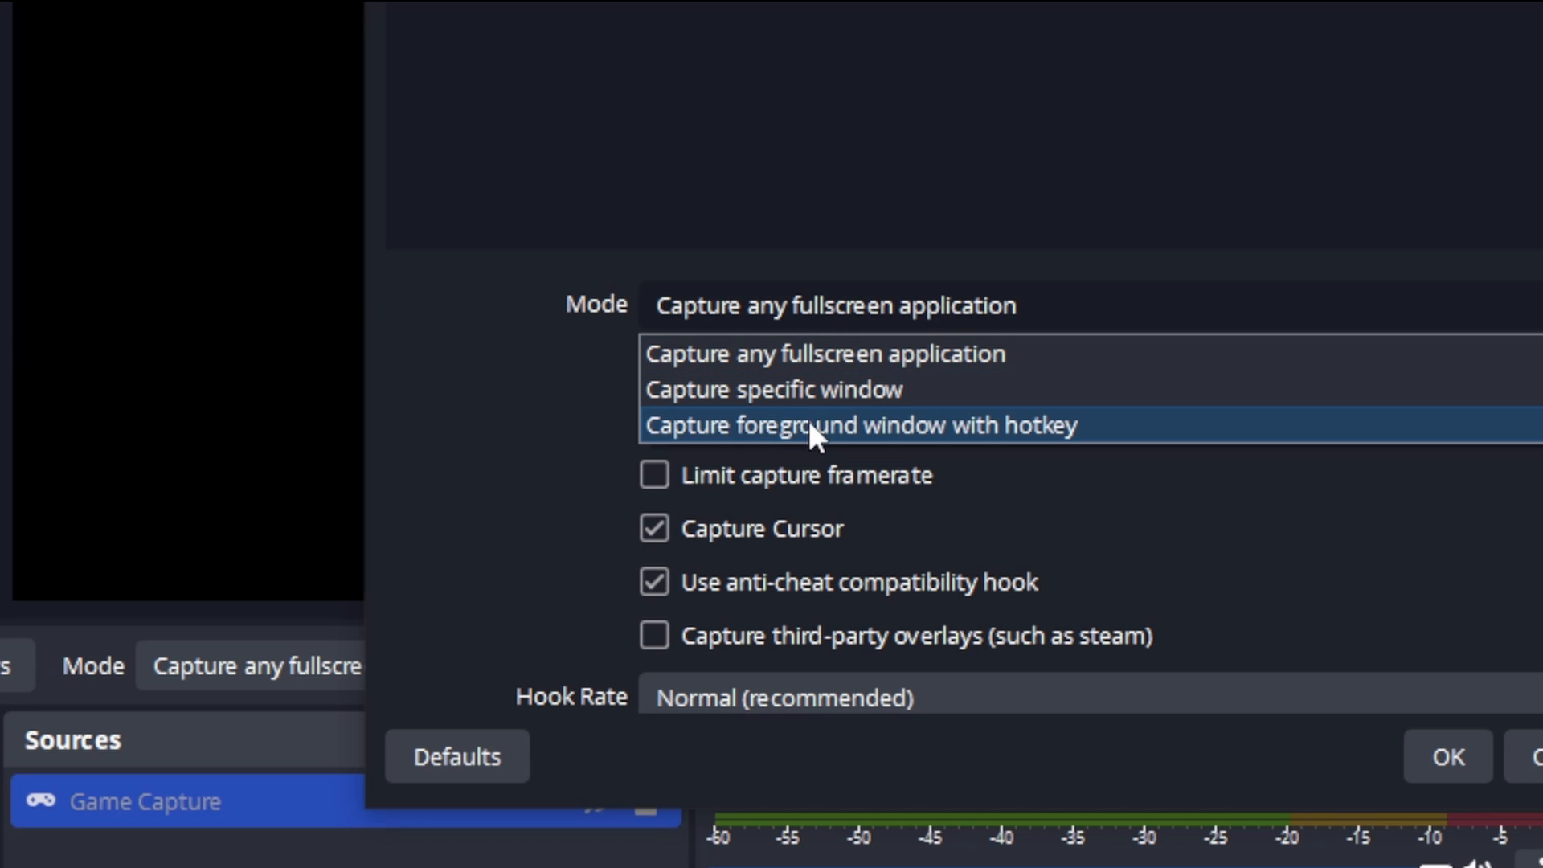
{"action": "left_click", "coordinate": [812, 346]}
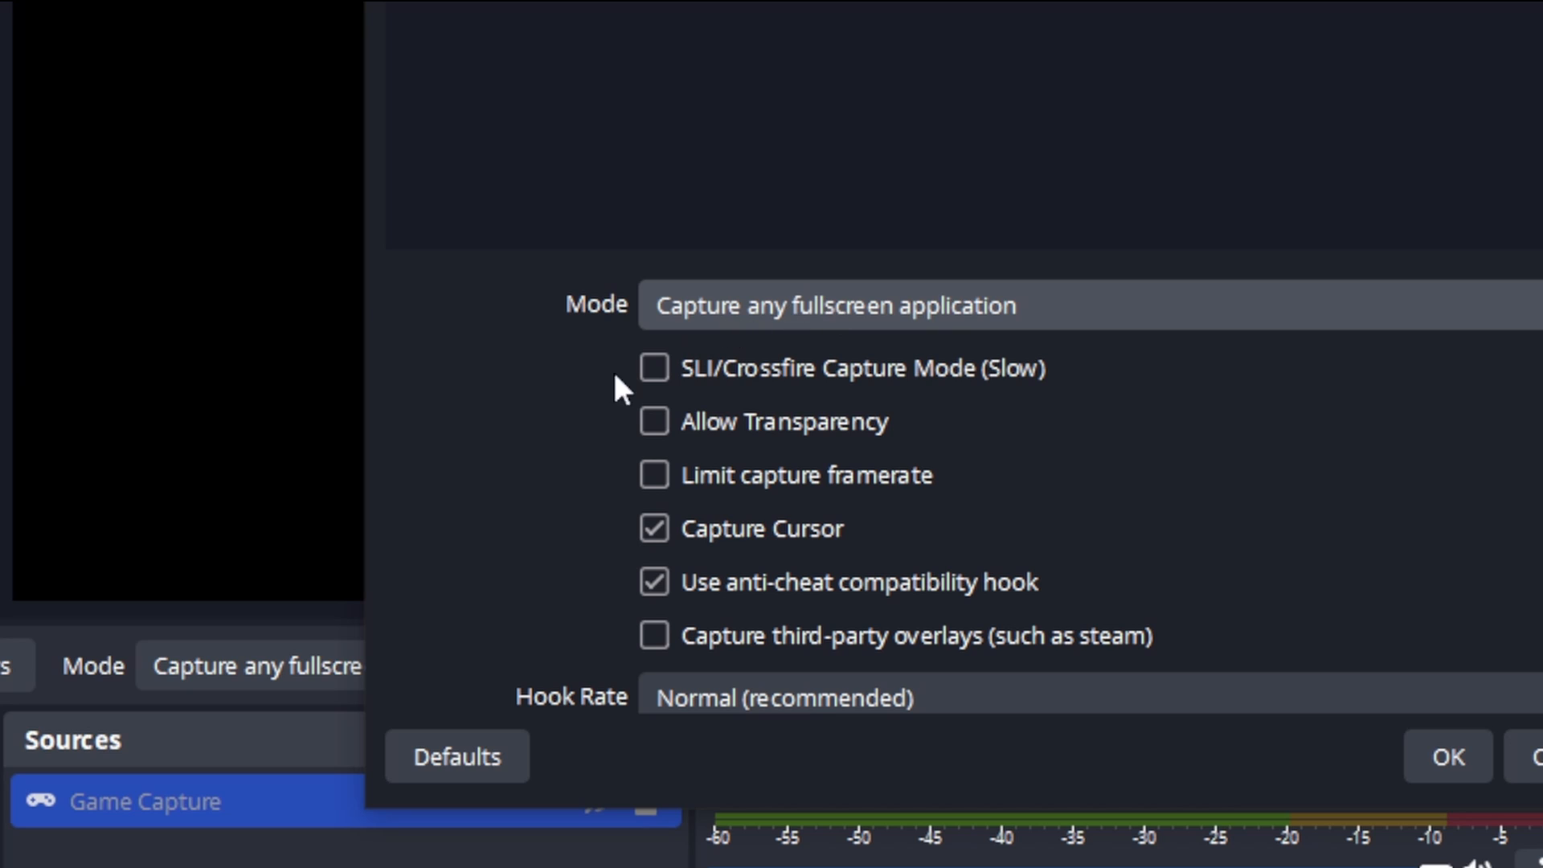
{"action": "scroll", "coordinate": [517, 458], "scroll_direction": "down", "scroll_amount": 2}
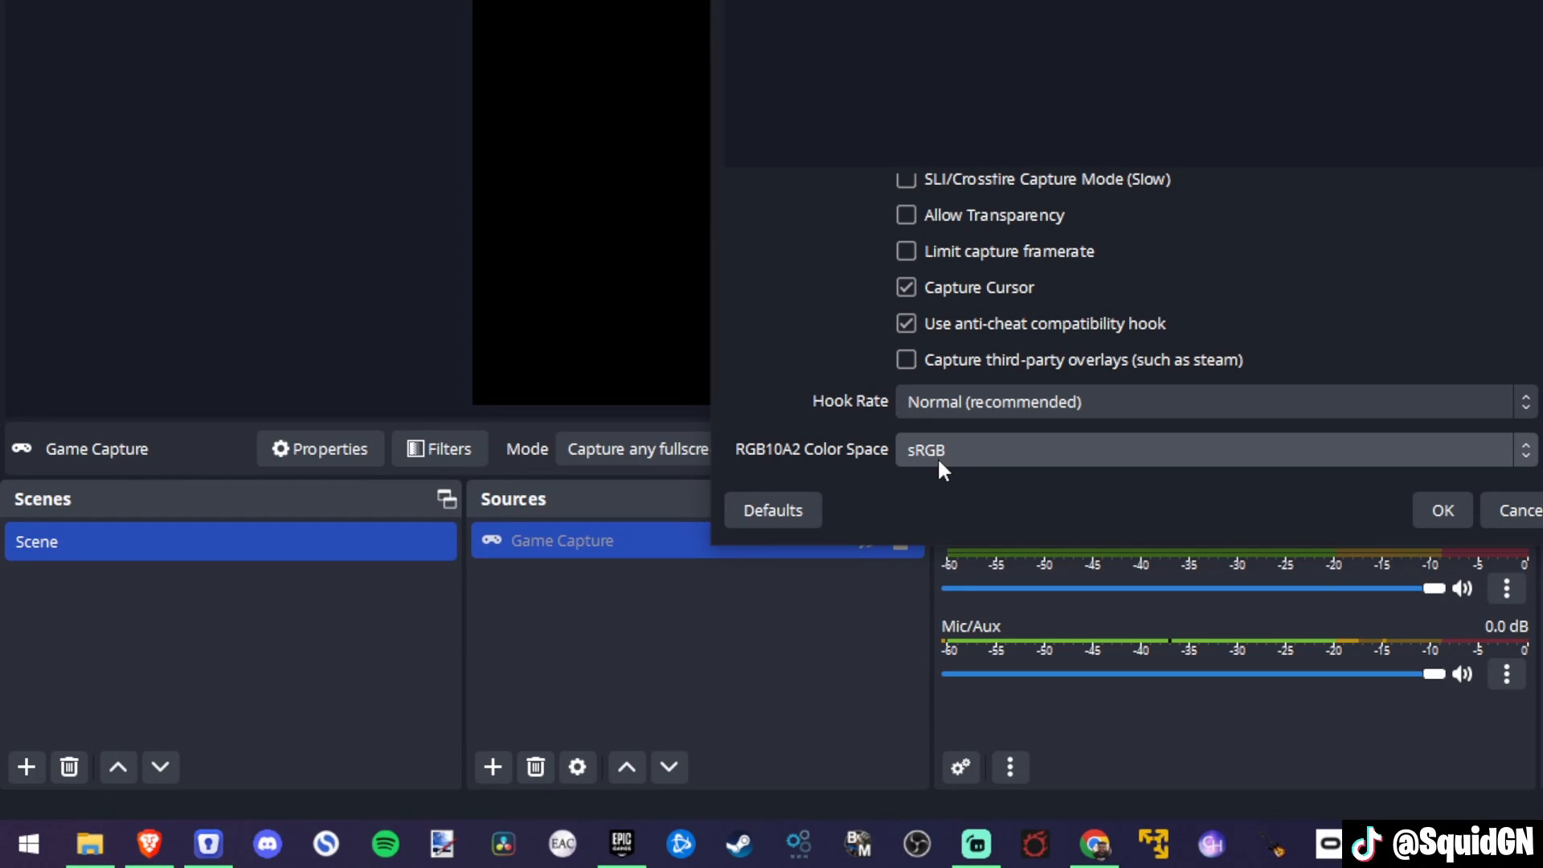
{"action": "left_click", "coordinate": [1433, 507]}
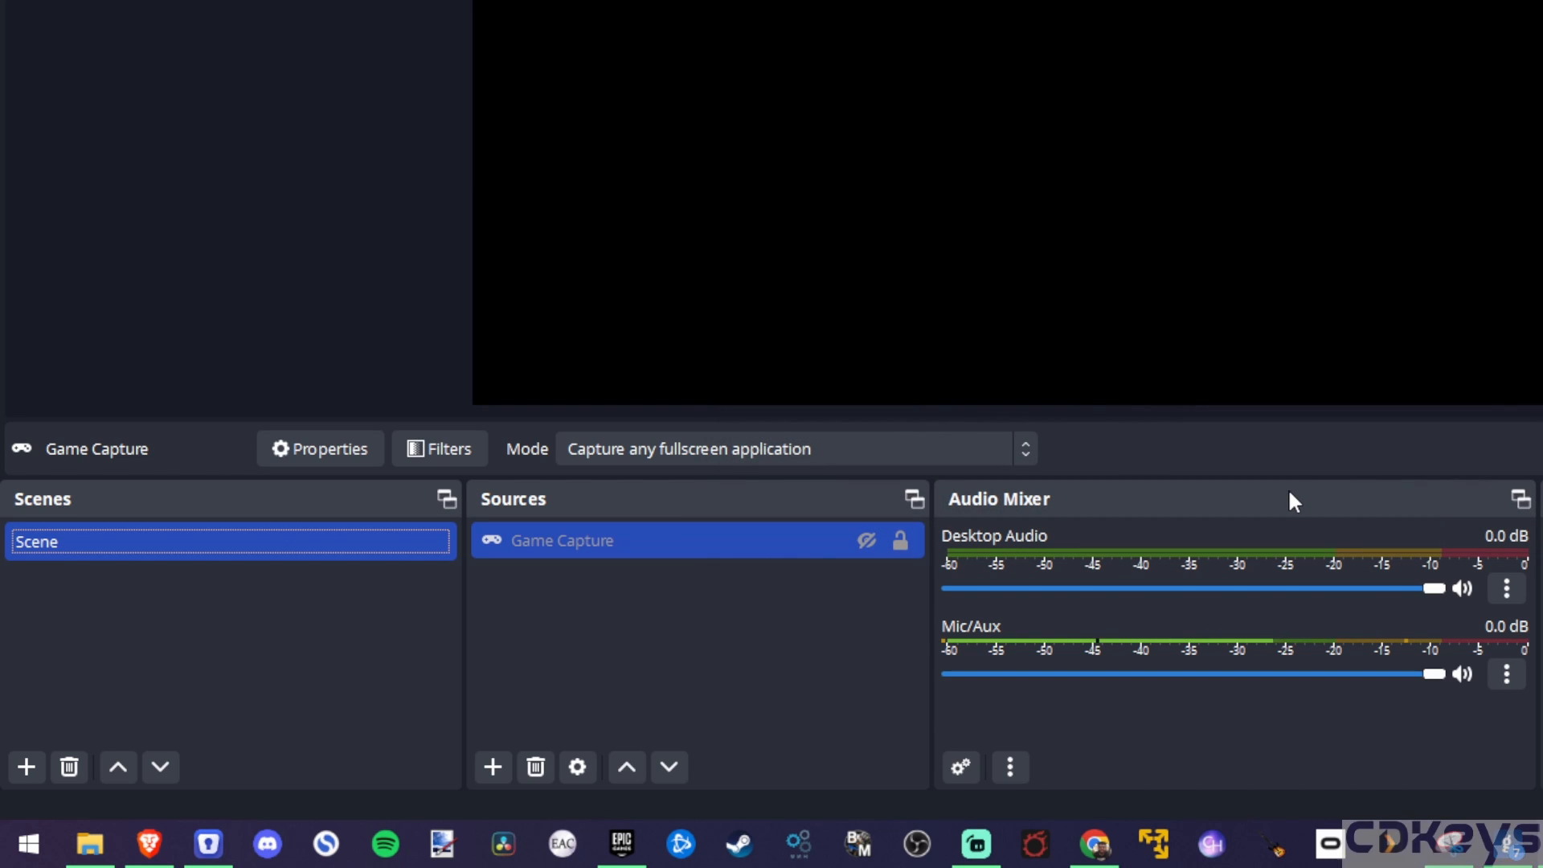
Step: Make the Game Capture source visible, check its properties without changes, and deselect it
{"action": "left_click", "coordinate": [865, 542]}
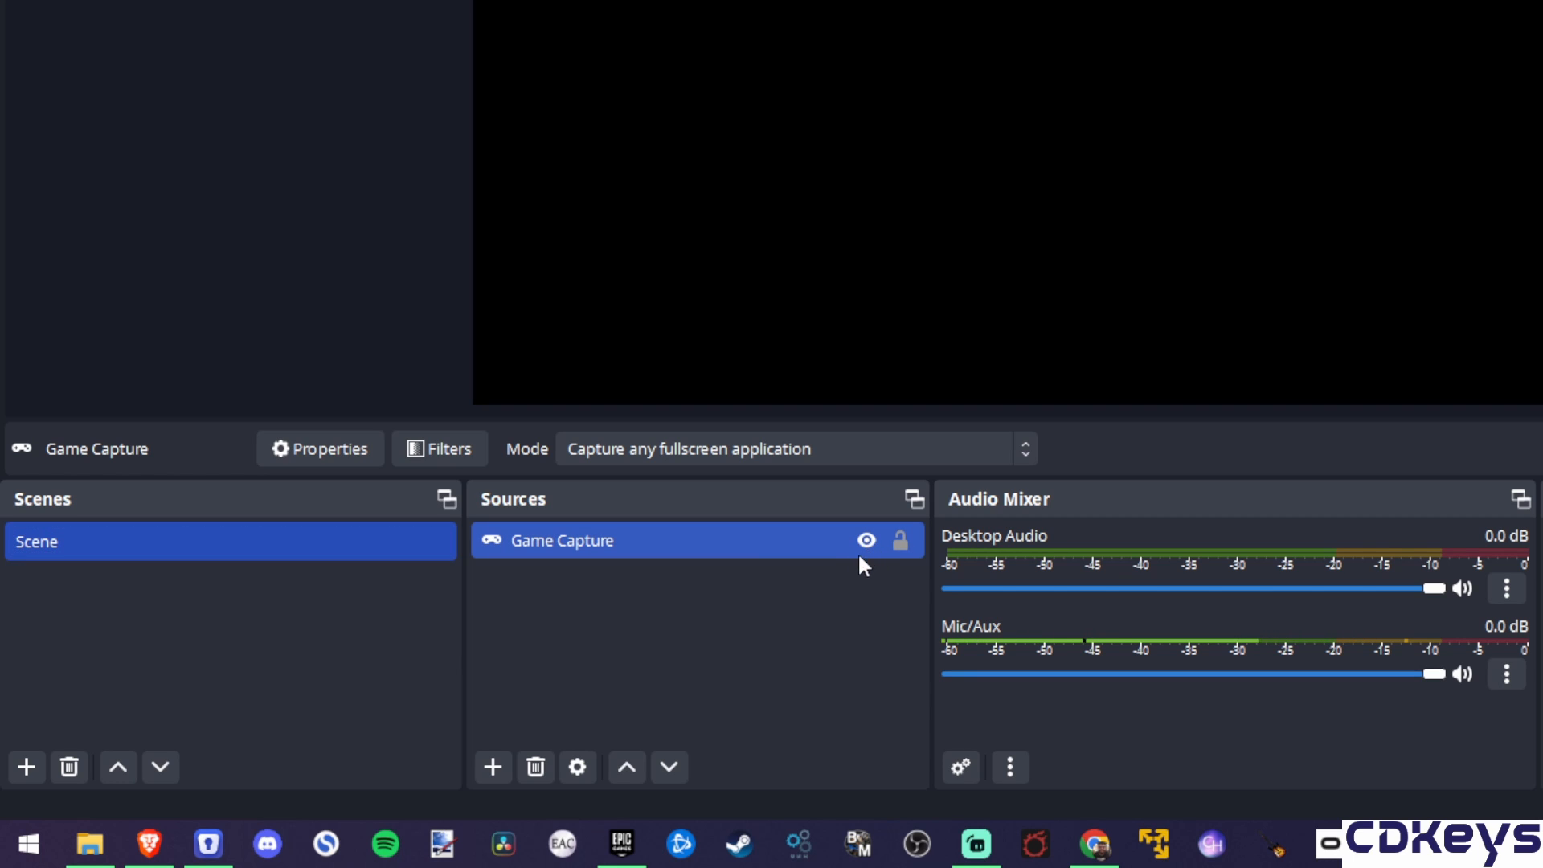
{"action": "left_click", "coordinate": [901, 542]}
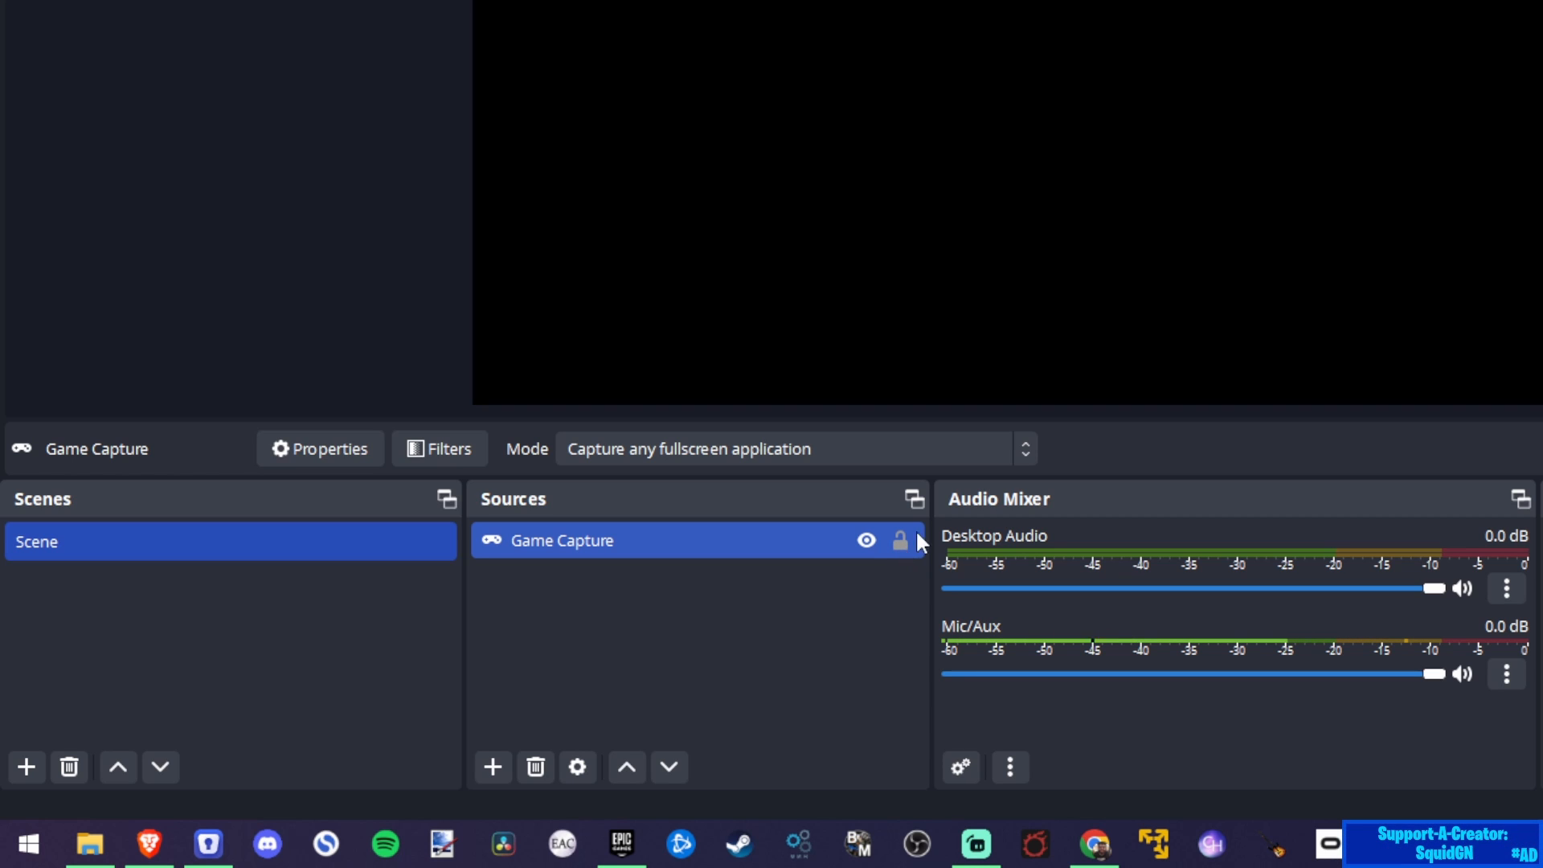
{"action": "double_click", "coordinate": [646, 540]}
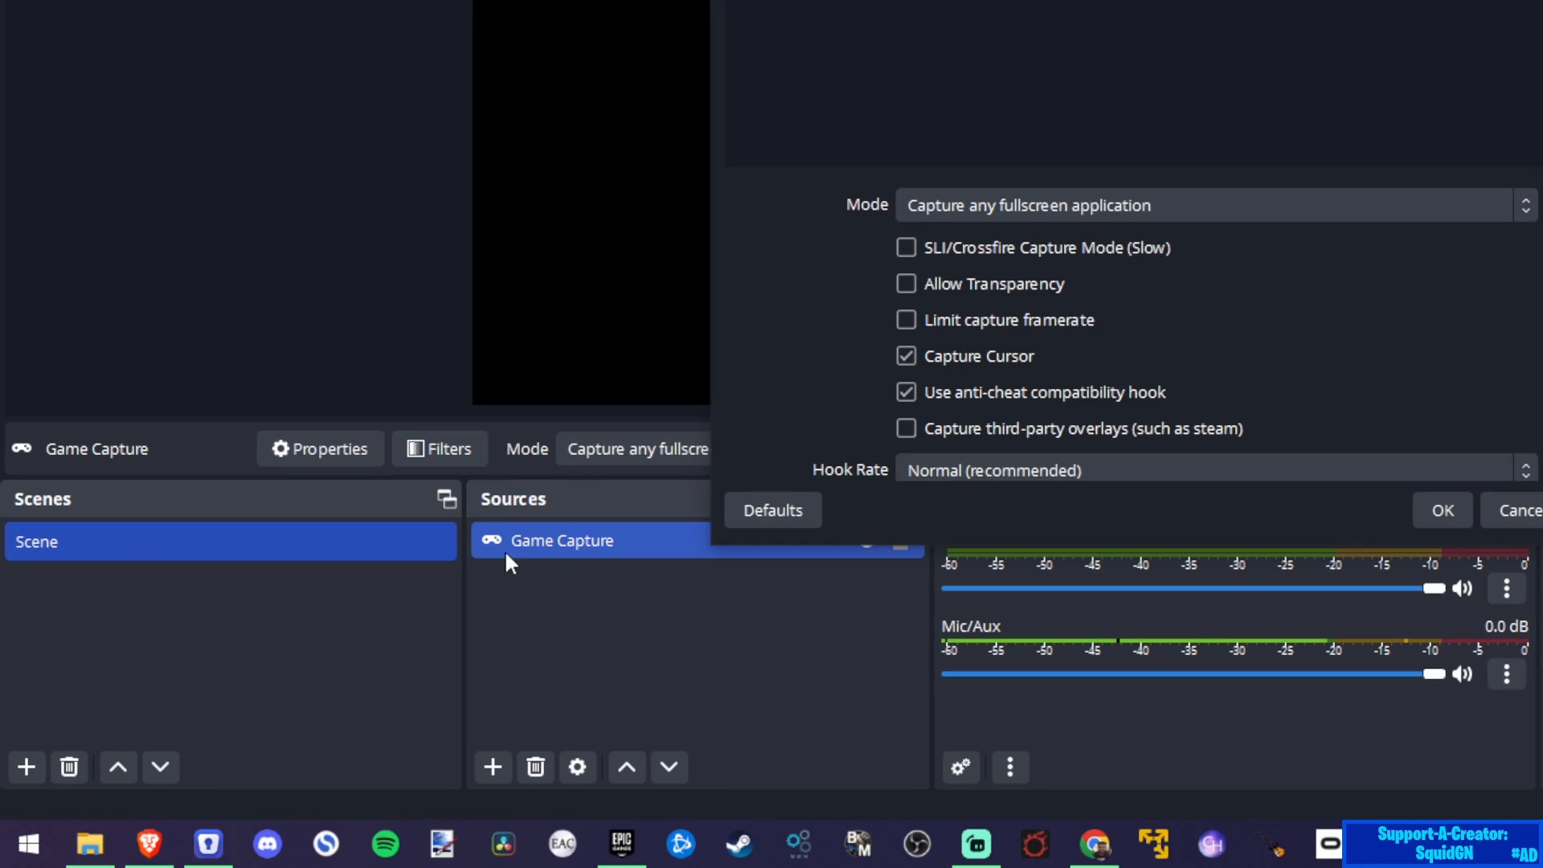
{"action": "key", "text": "Escape"}
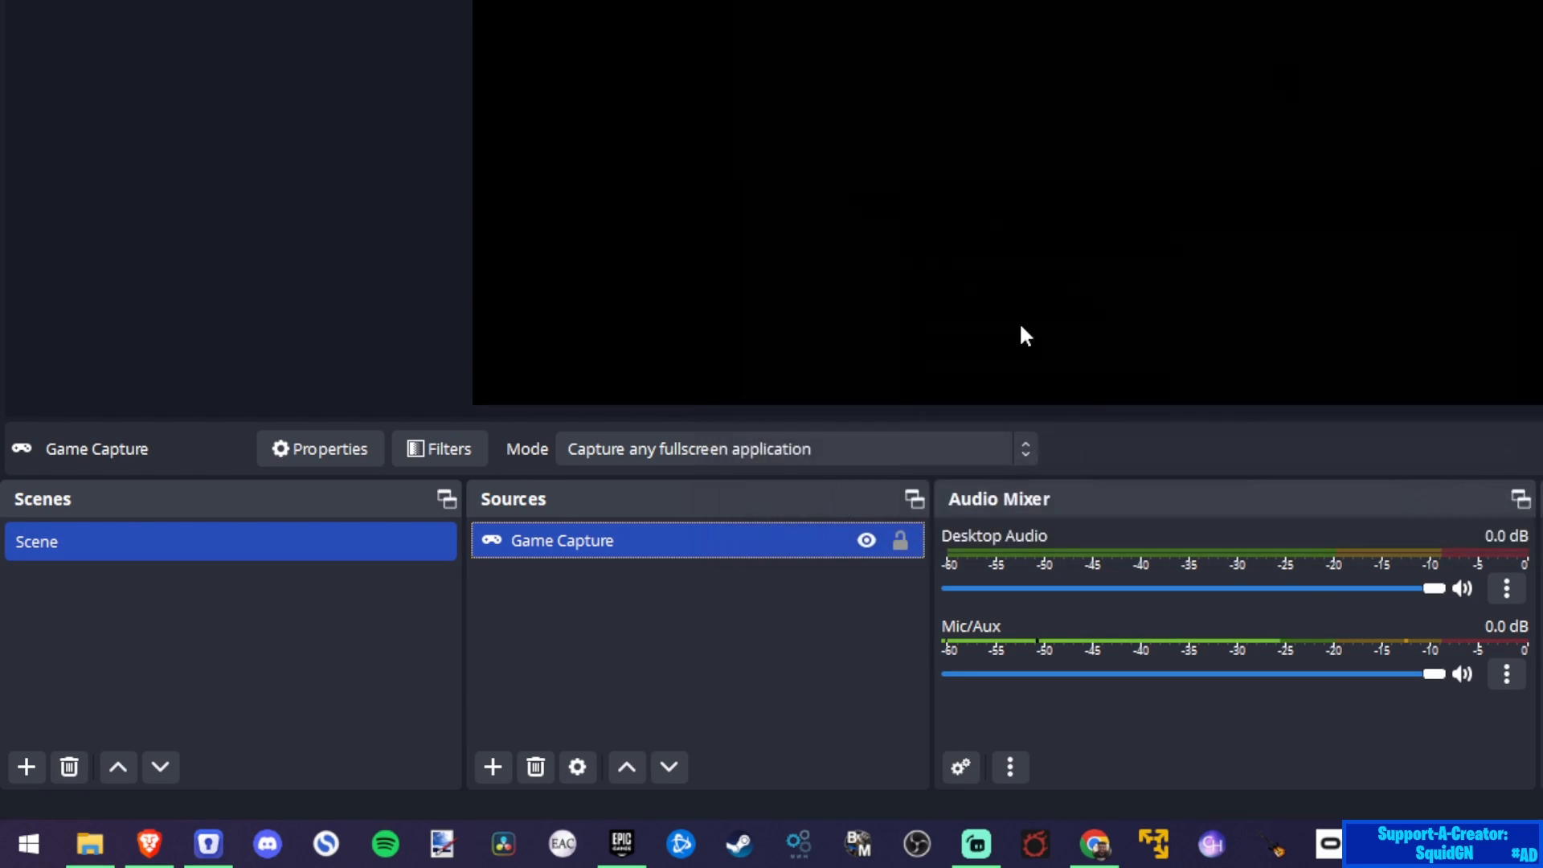
{"action": "left_click", "coordinate": [667, 613]}
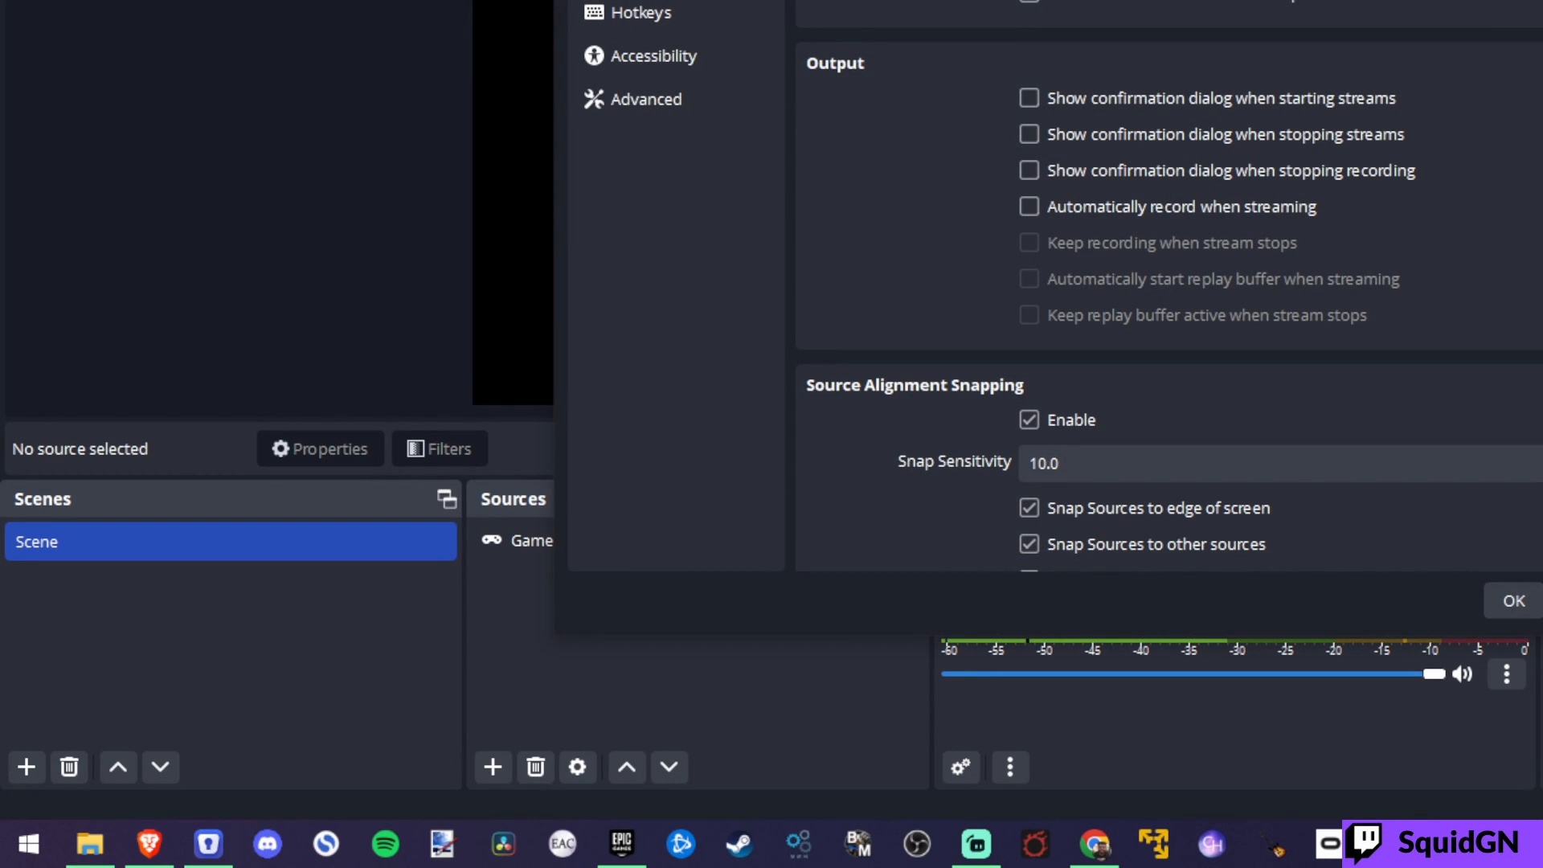
Step: In the audio settings, set the Desktop Audio device to Speakers (4- USB Audio Device)
{"action": "left_click_drag", "start_coordinate": [1141, 0], "coordinate": [999, 44]}
{"action": "left_click_drag", "start_coordinate": [1315, 0], "coordinate": [1041, 2]}
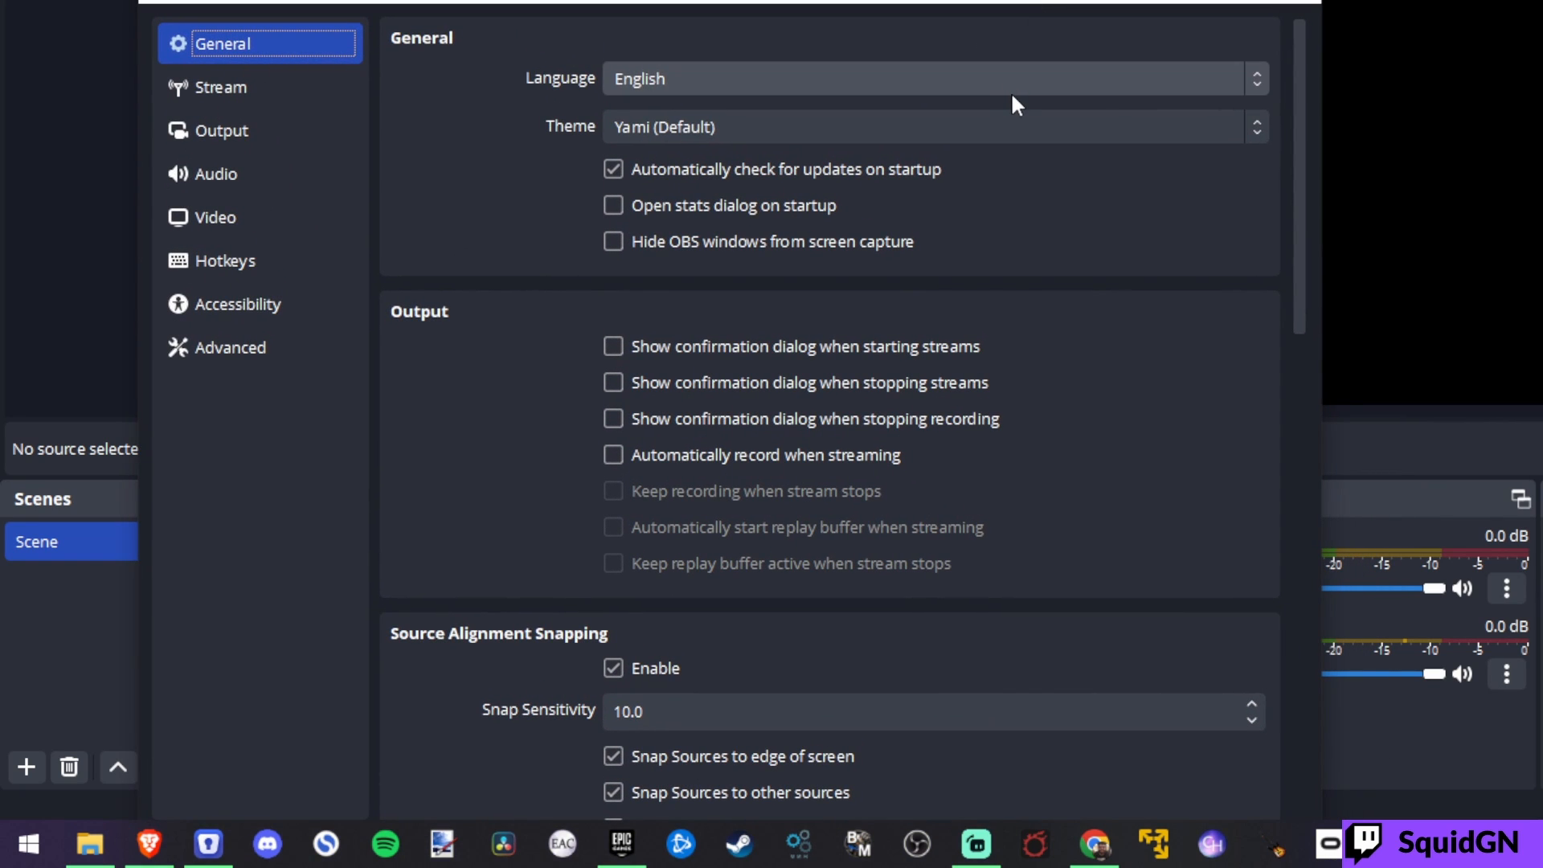
{"action": "left_click", "coordinate": [269, 180]}
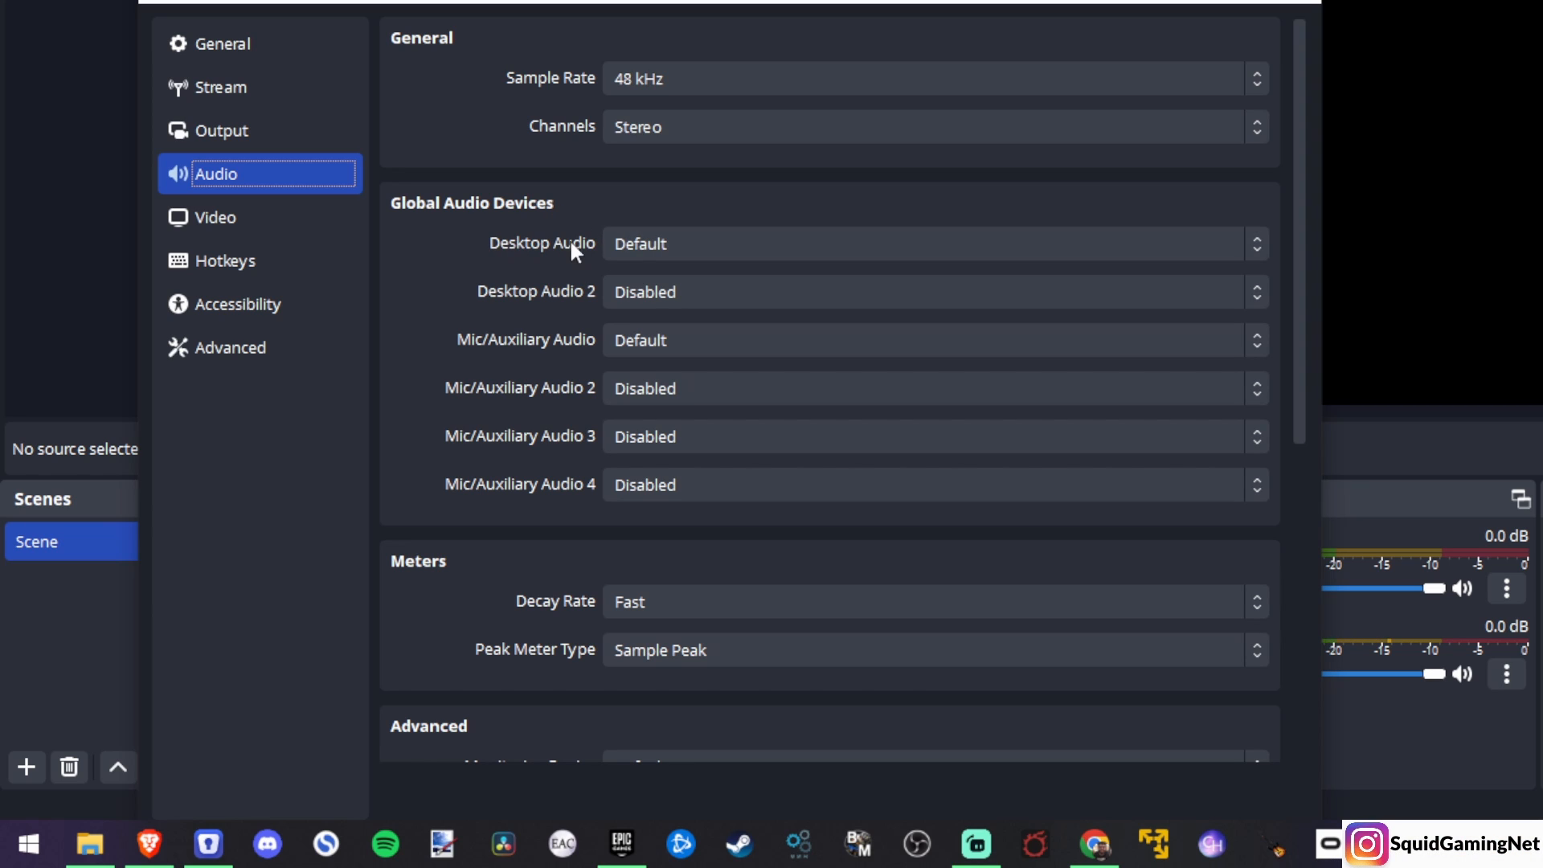
{"action": "left_click", "coordinate": [686, 239]}
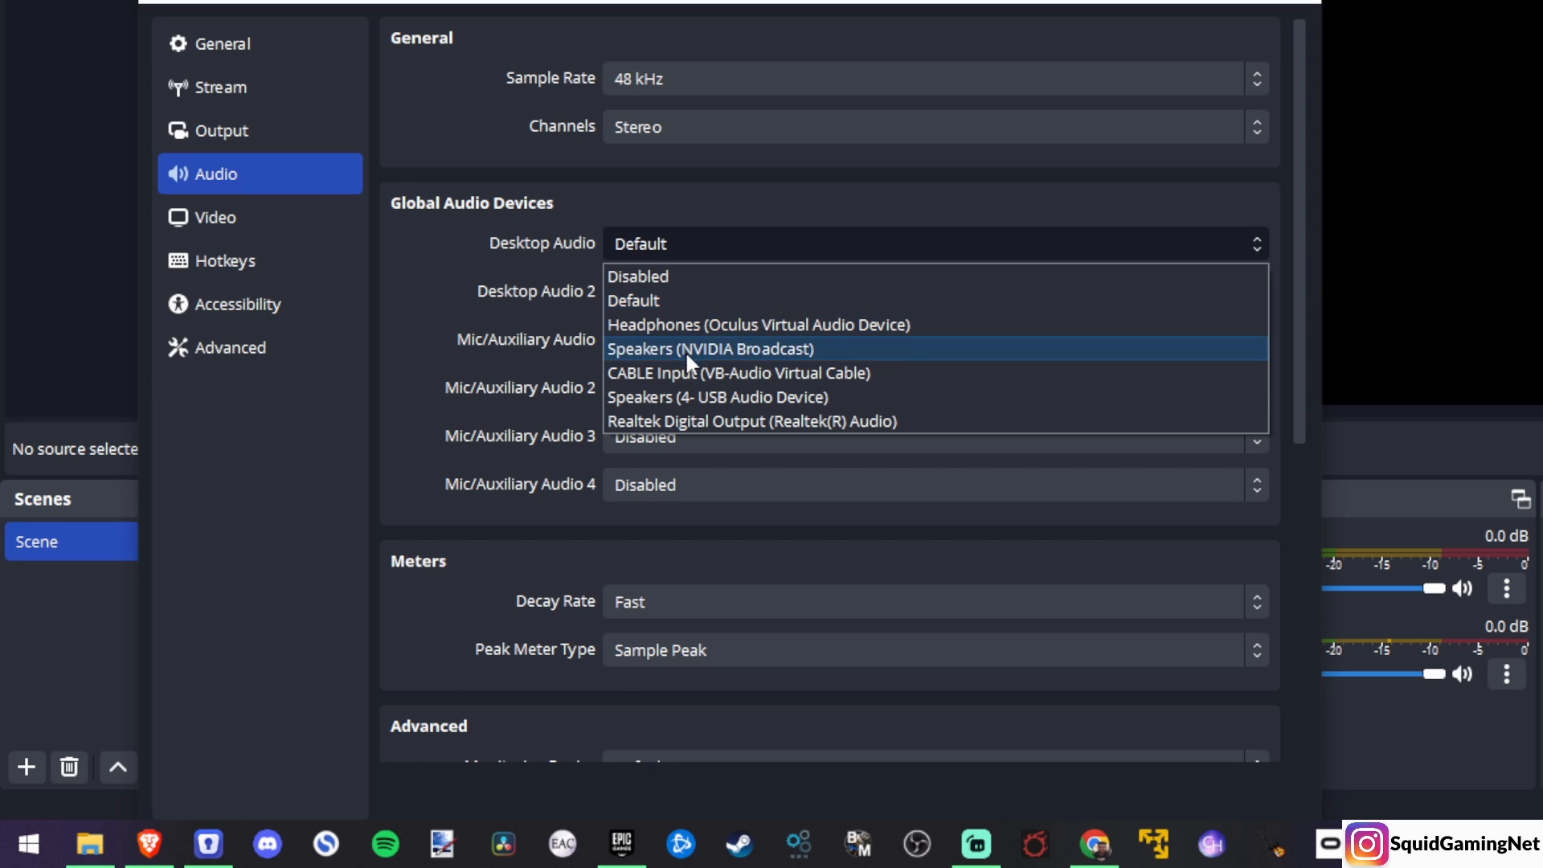
{"action": "left_click", "coordinate": [715, 396]}
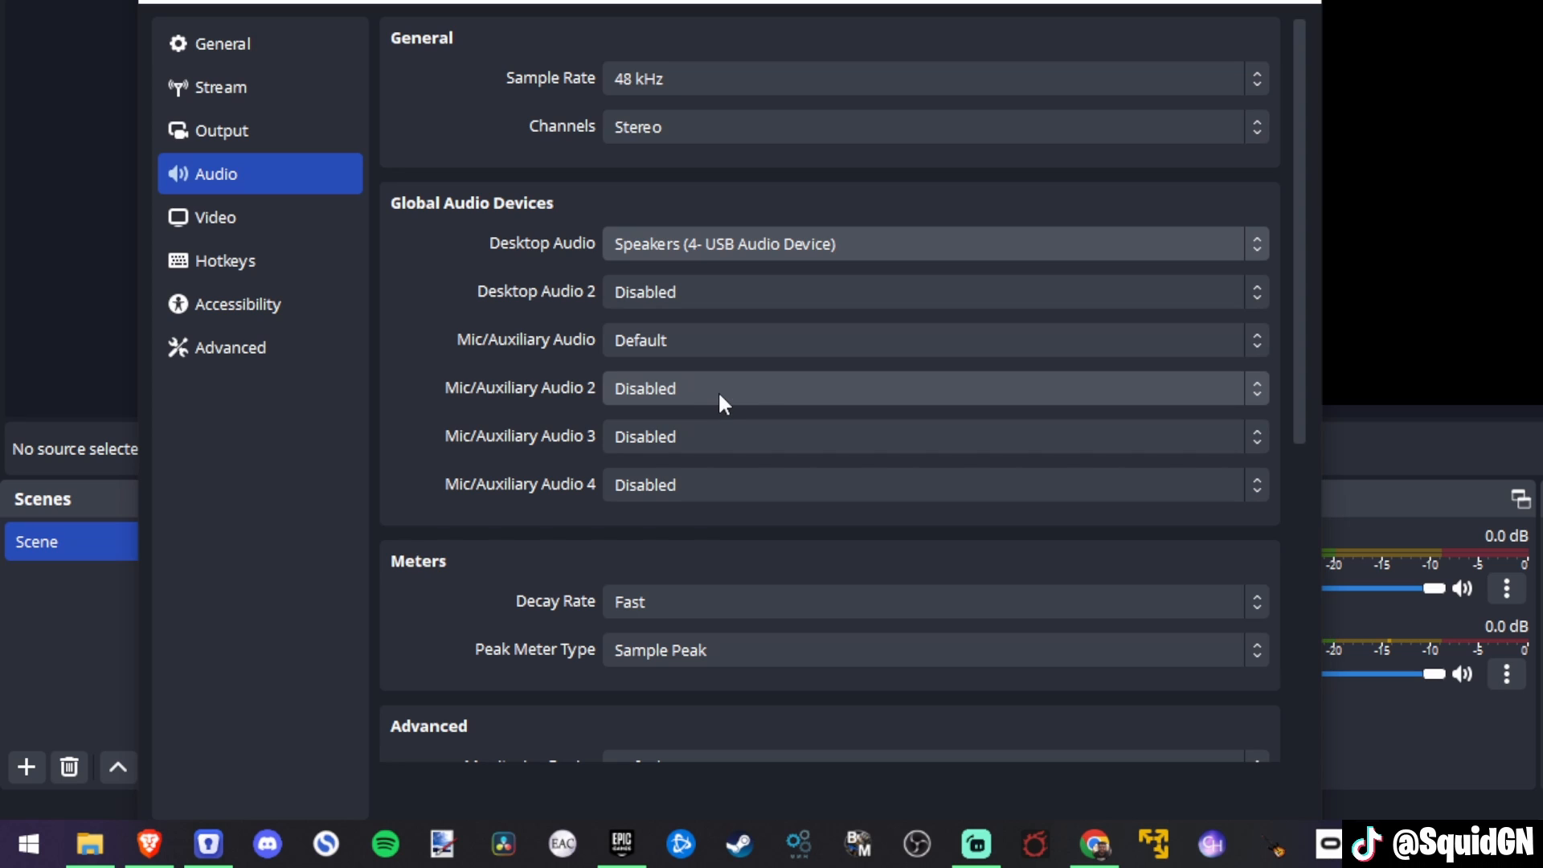
Step: Set the Mic/Auxiliary Audio device to Microphone (4- USB Audio Device) and accept the audio settings
{"action": "left_click", "coordinate": [662, 344]}
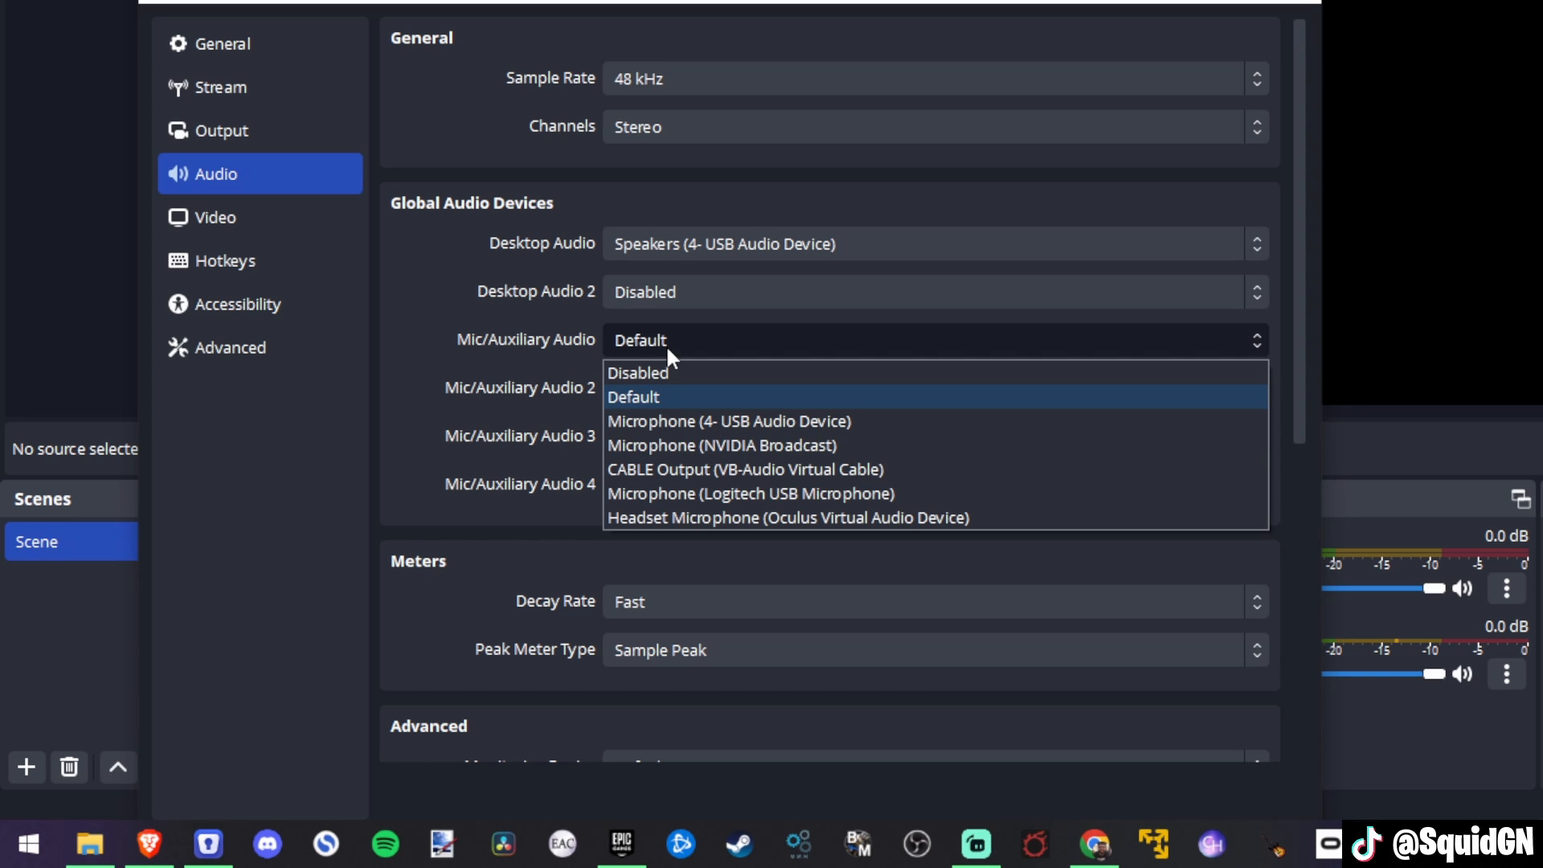
{"action": "left_click", "coordinate": [693, 426]}
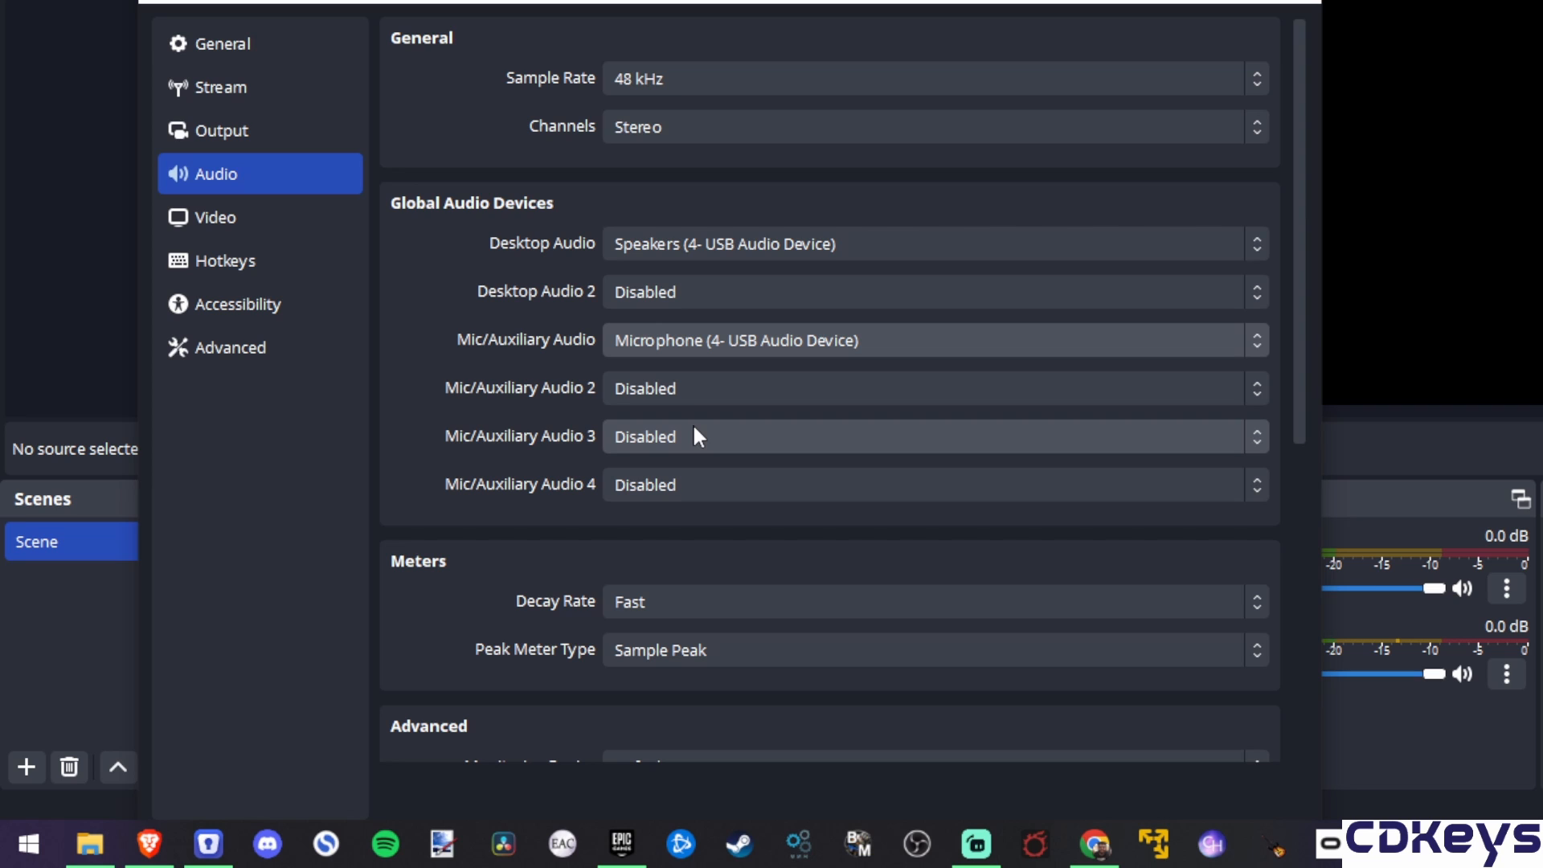
{"action": "left_click_drag", "start_coordinate": [734, 3], "coordinate": [789, 0]}
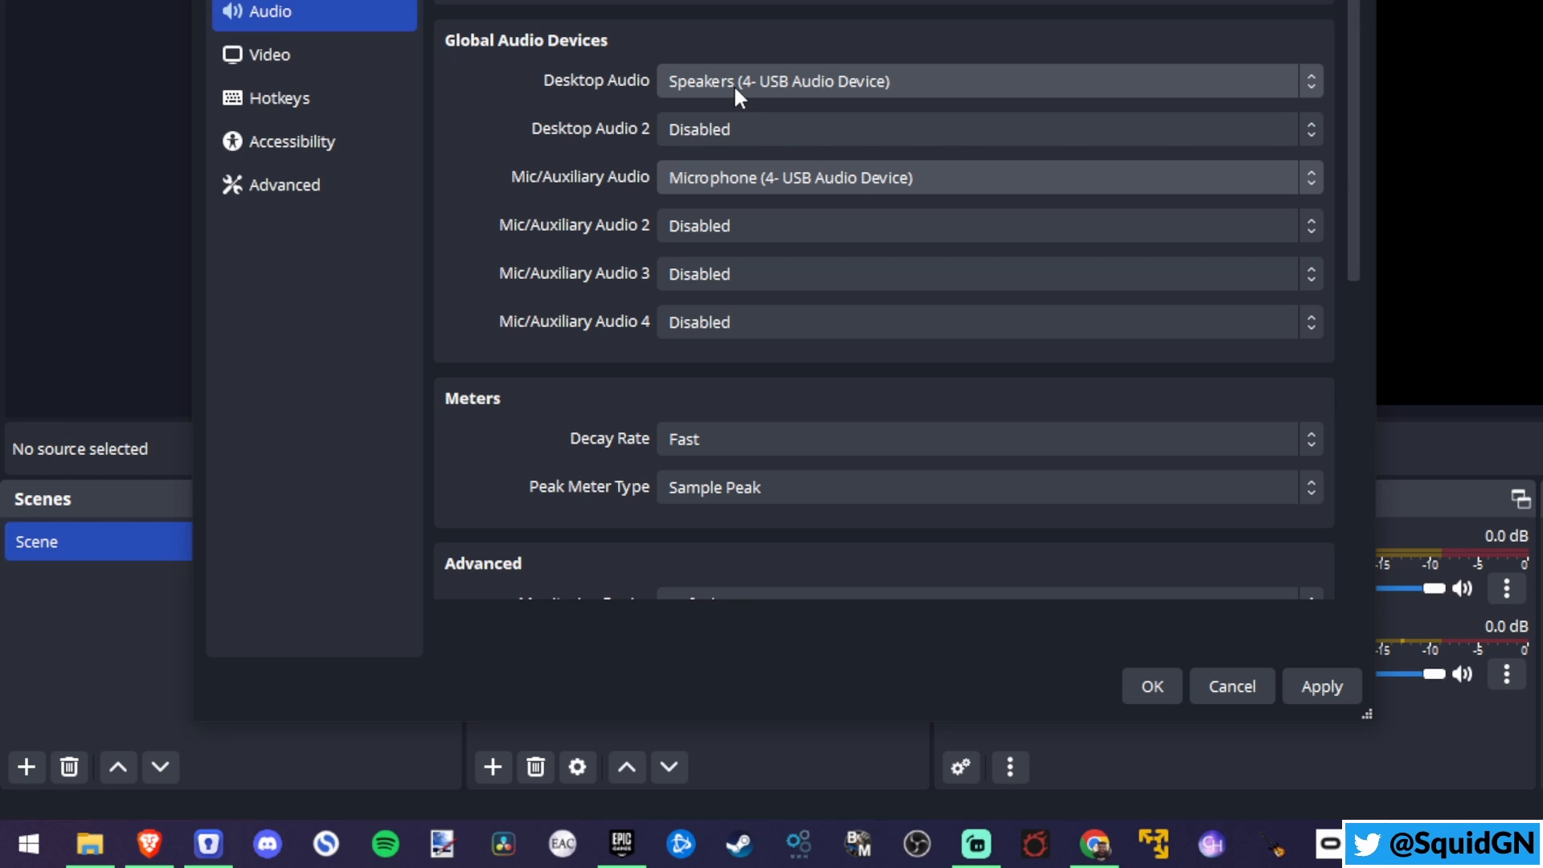
{"action": "left_click", "coordinate": [1156, 692]}
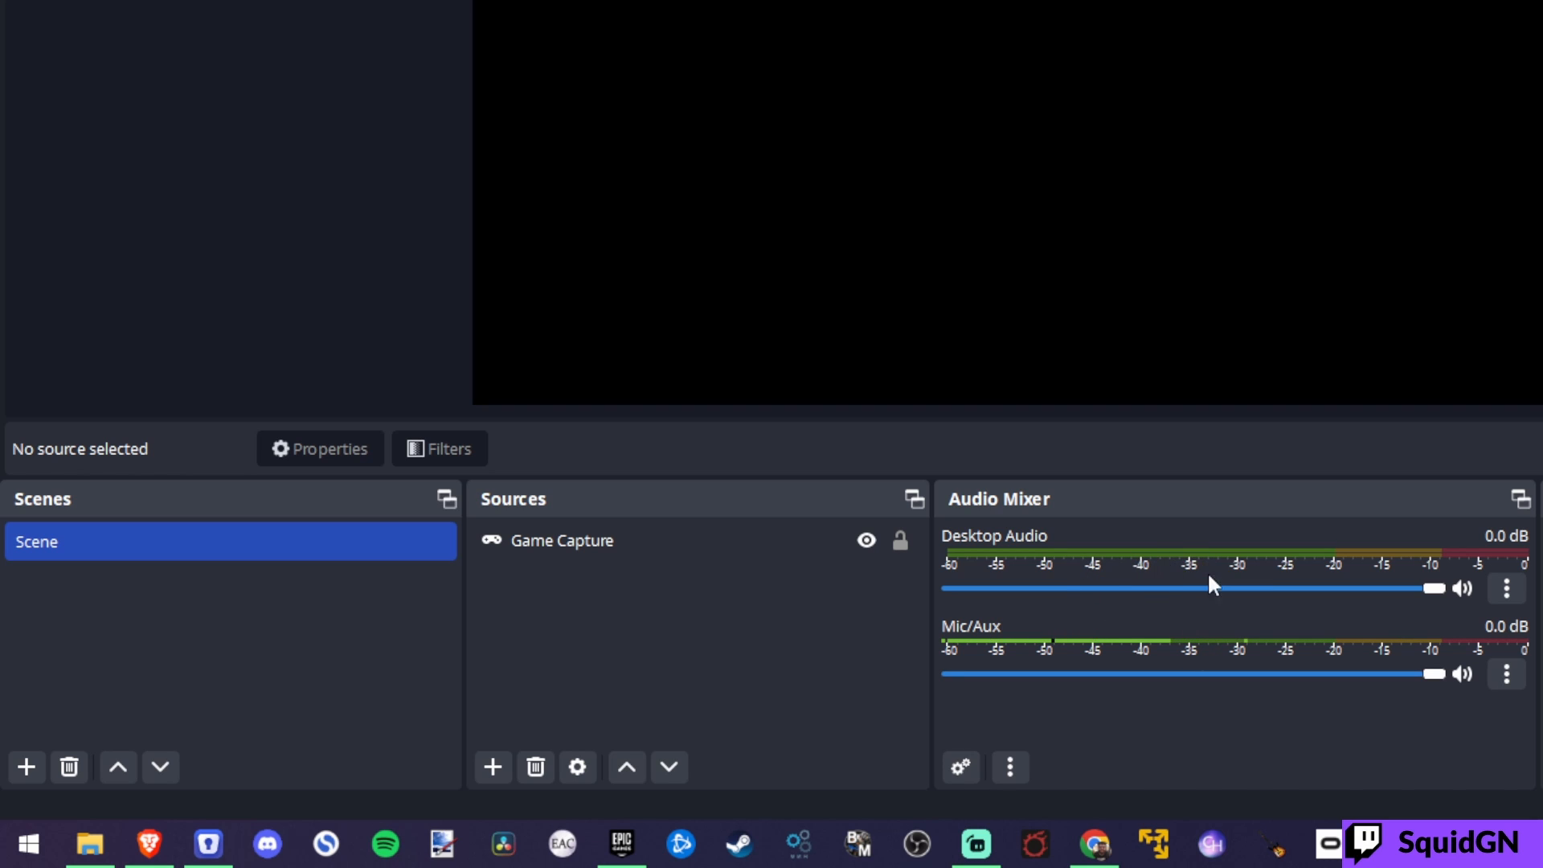
Step: Lock the Game Capture source in the scene and leave it deselected
{"action": "left_click", "coordinate": [895, 542]}
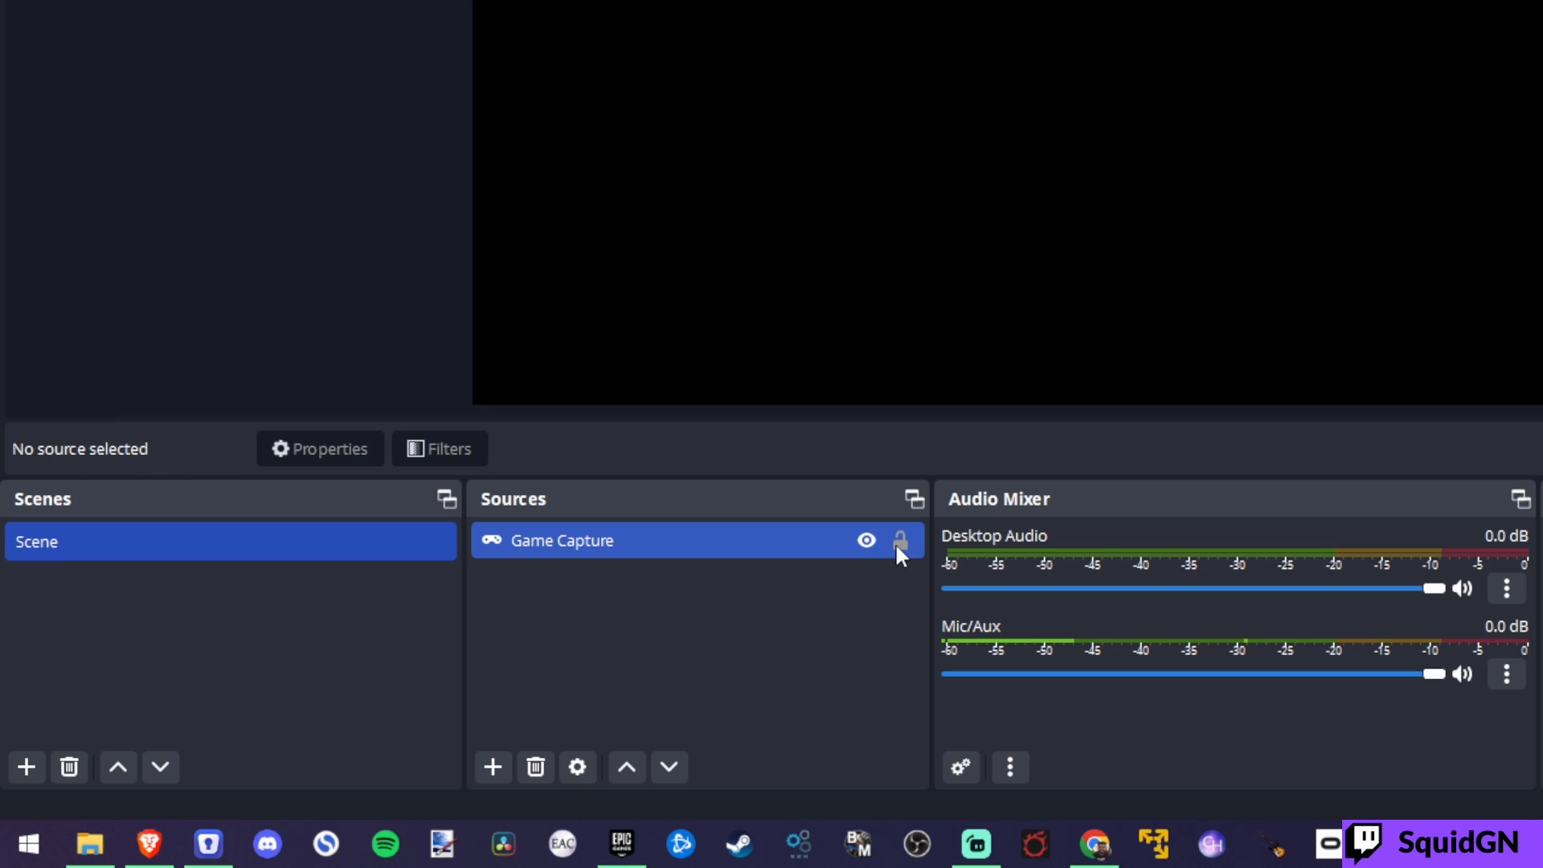
{"action": "left_click", "coordinate": [898, 540]}
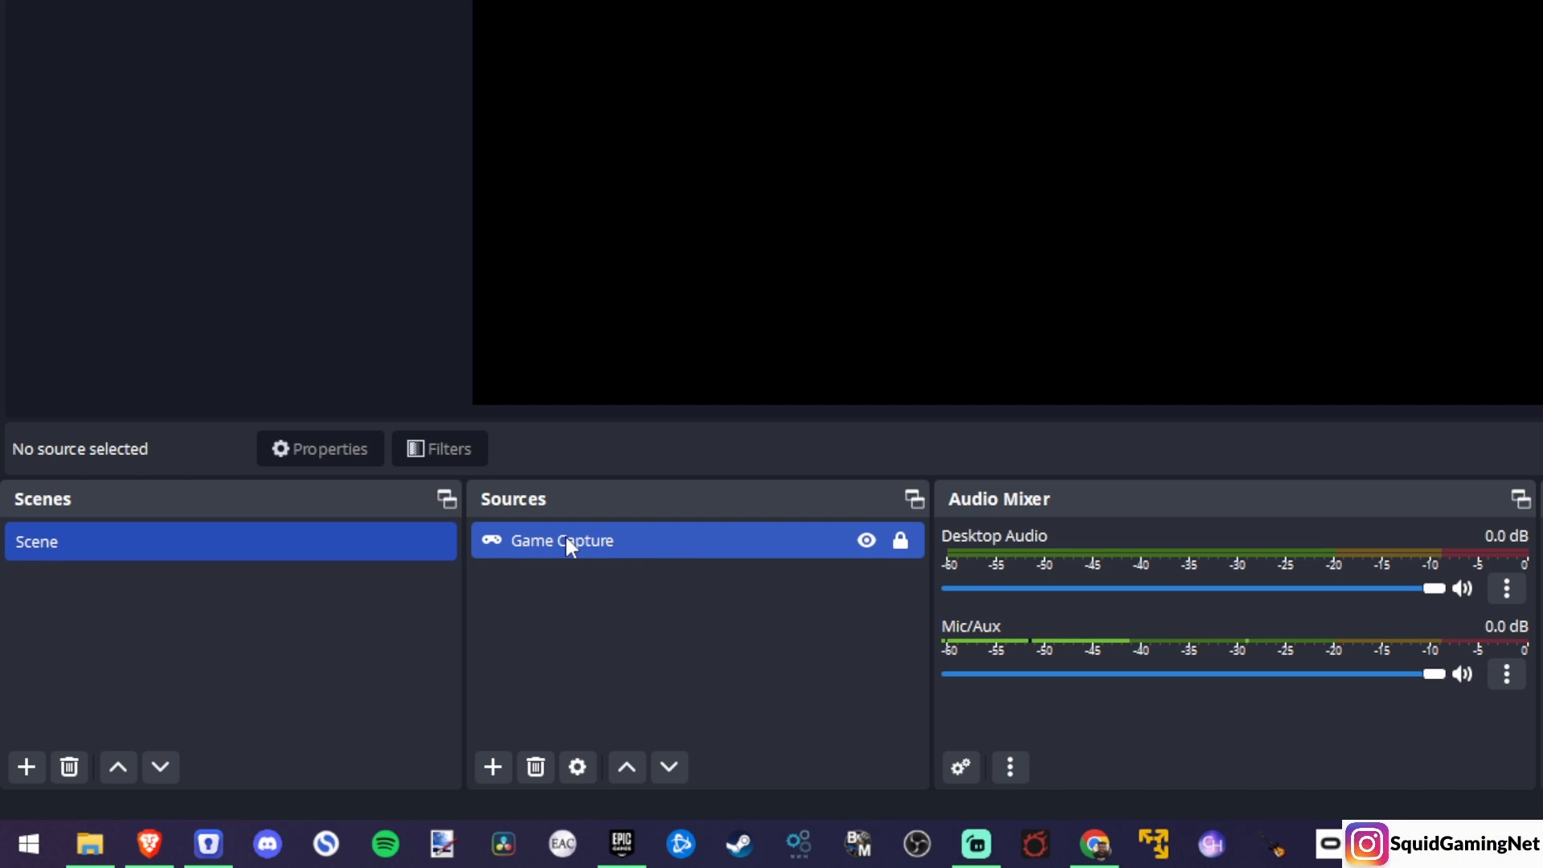
{"action": "left_click", "coordinate": [901, 709]}
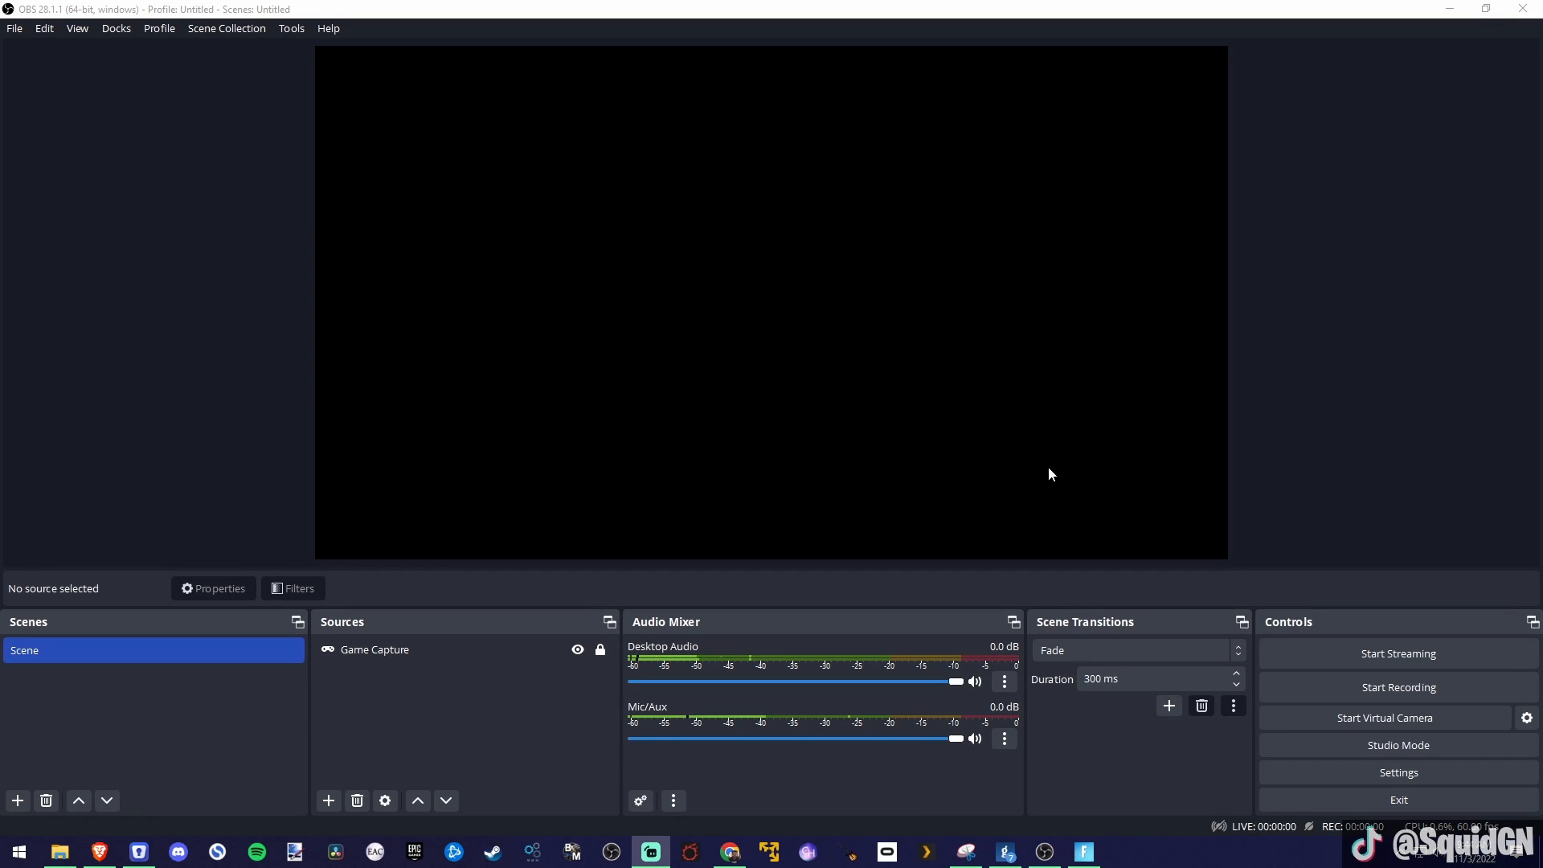
Step: Set the Game Capture source to Capture specific window with the window [FortniteClient-Win64-Shipping.exe]: Fortnite, and accept its properties
{"action": "left_click", "coordinate": [557, 540]}
{"action": "double_click", "coordinate": [372, 649]}
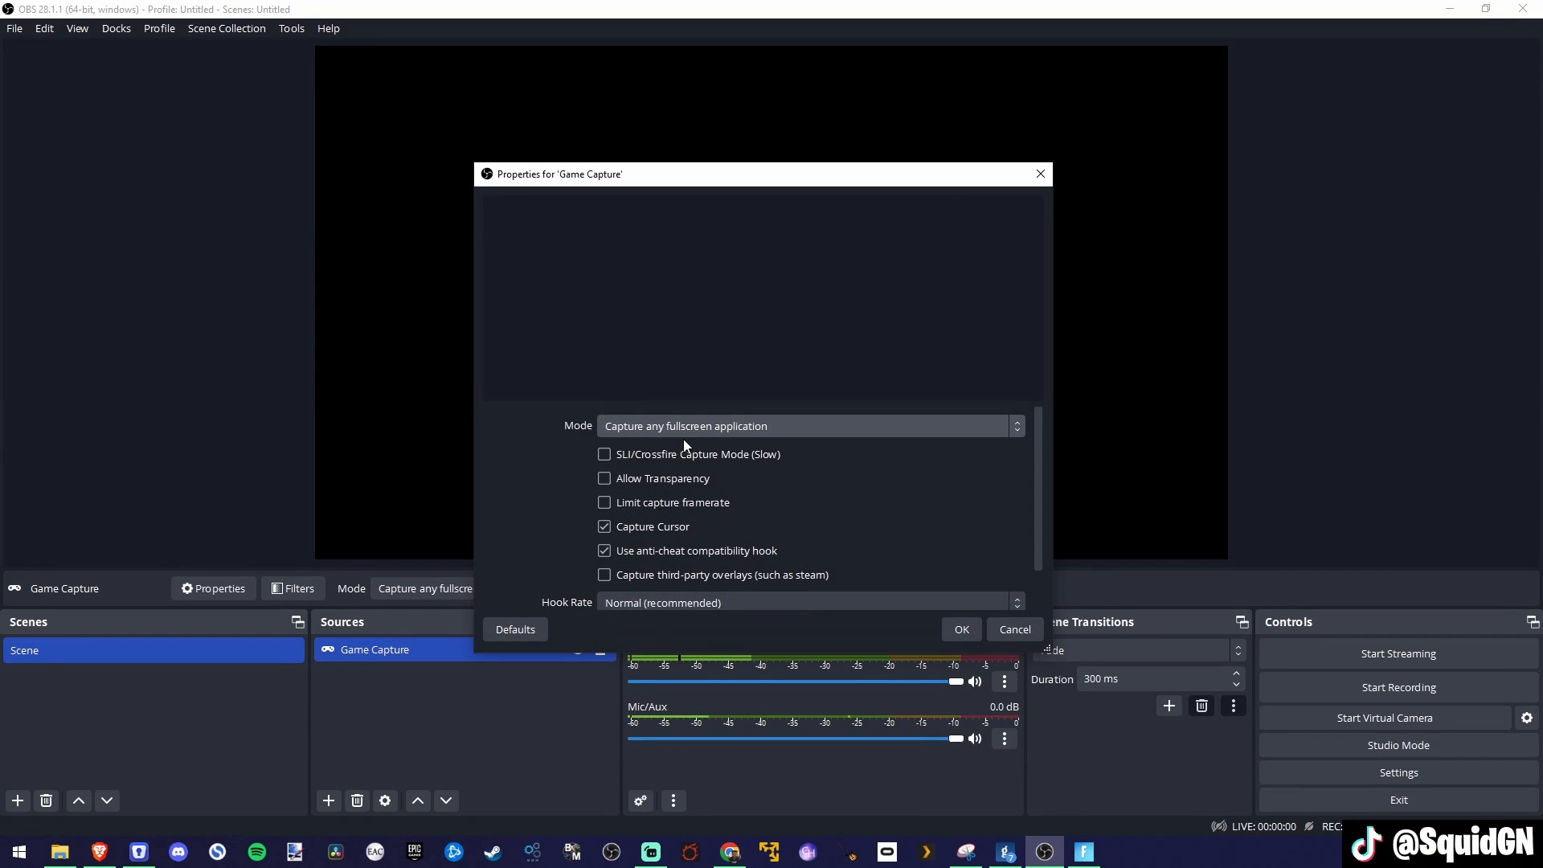
{"action": "left_click", "coordinate": [715, 424]}
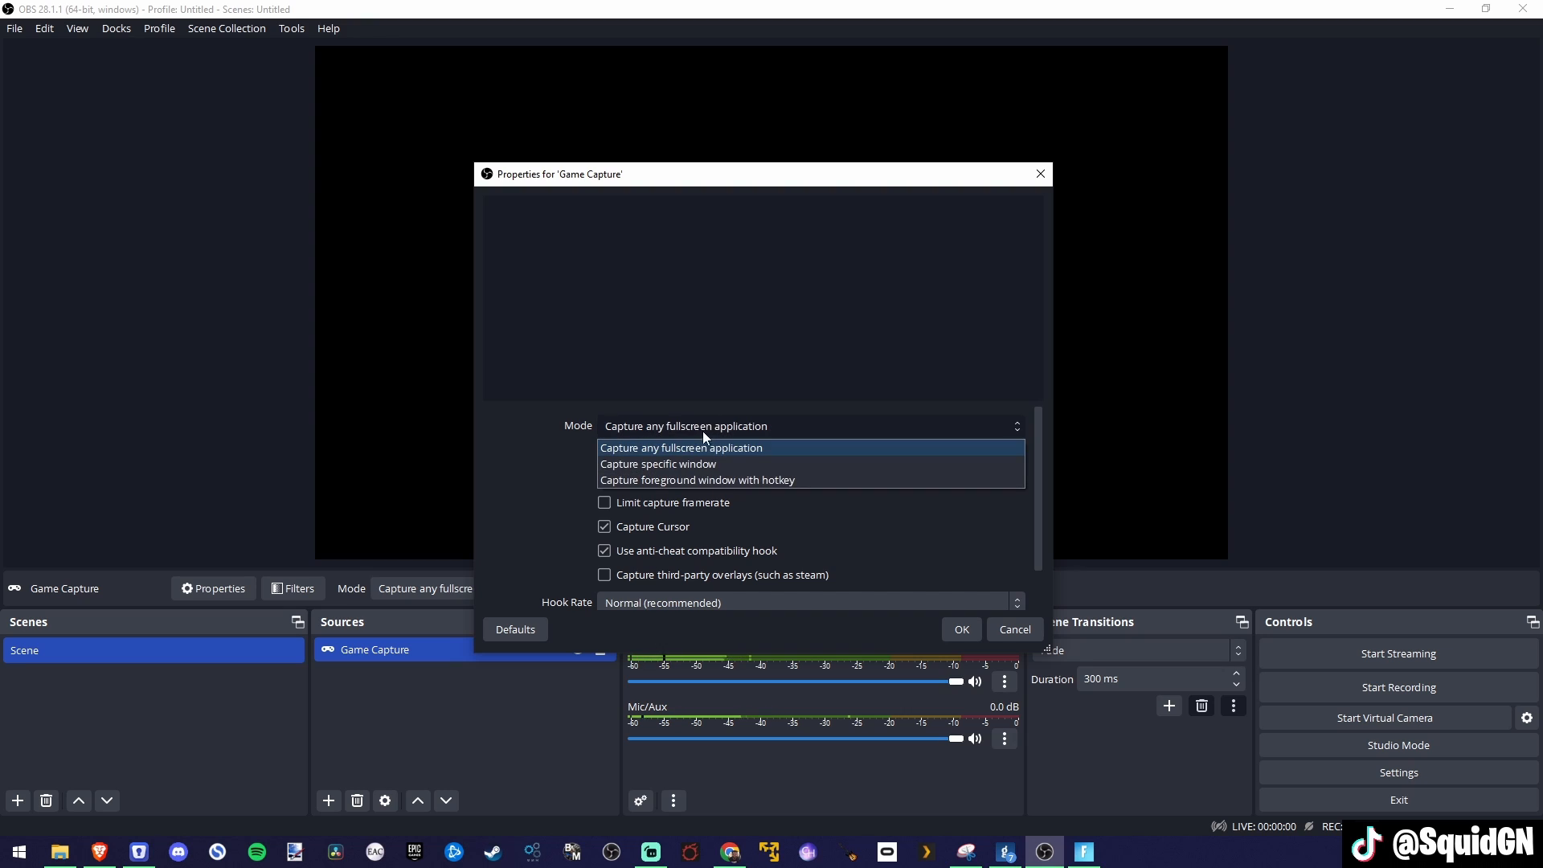
{"action": "left_click", "coordinate": [682, 464]}
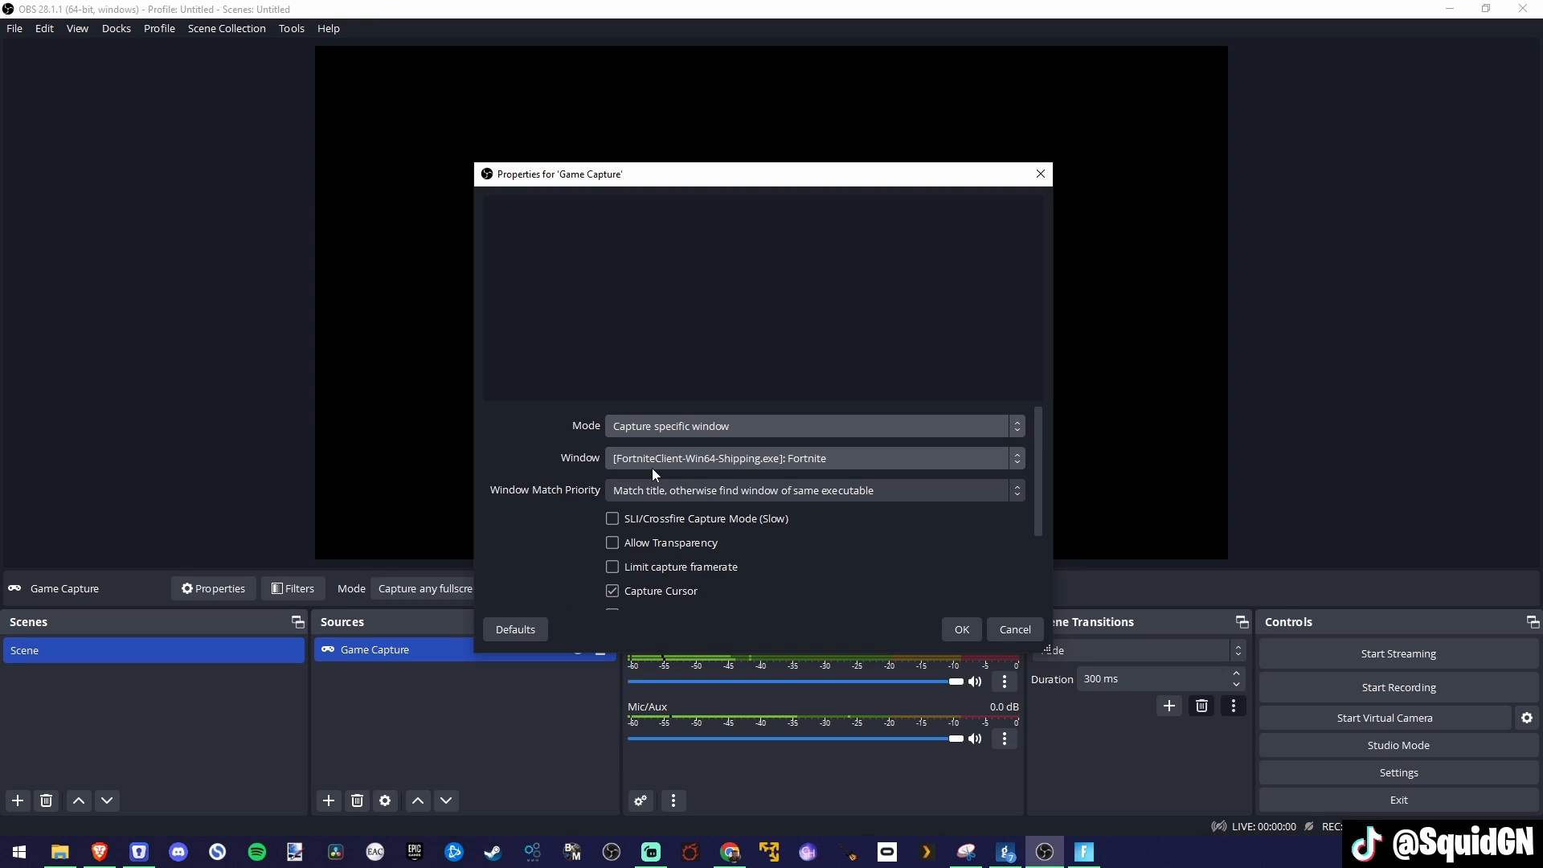
{"action": "left_click", "coordinate": [787, 458]}
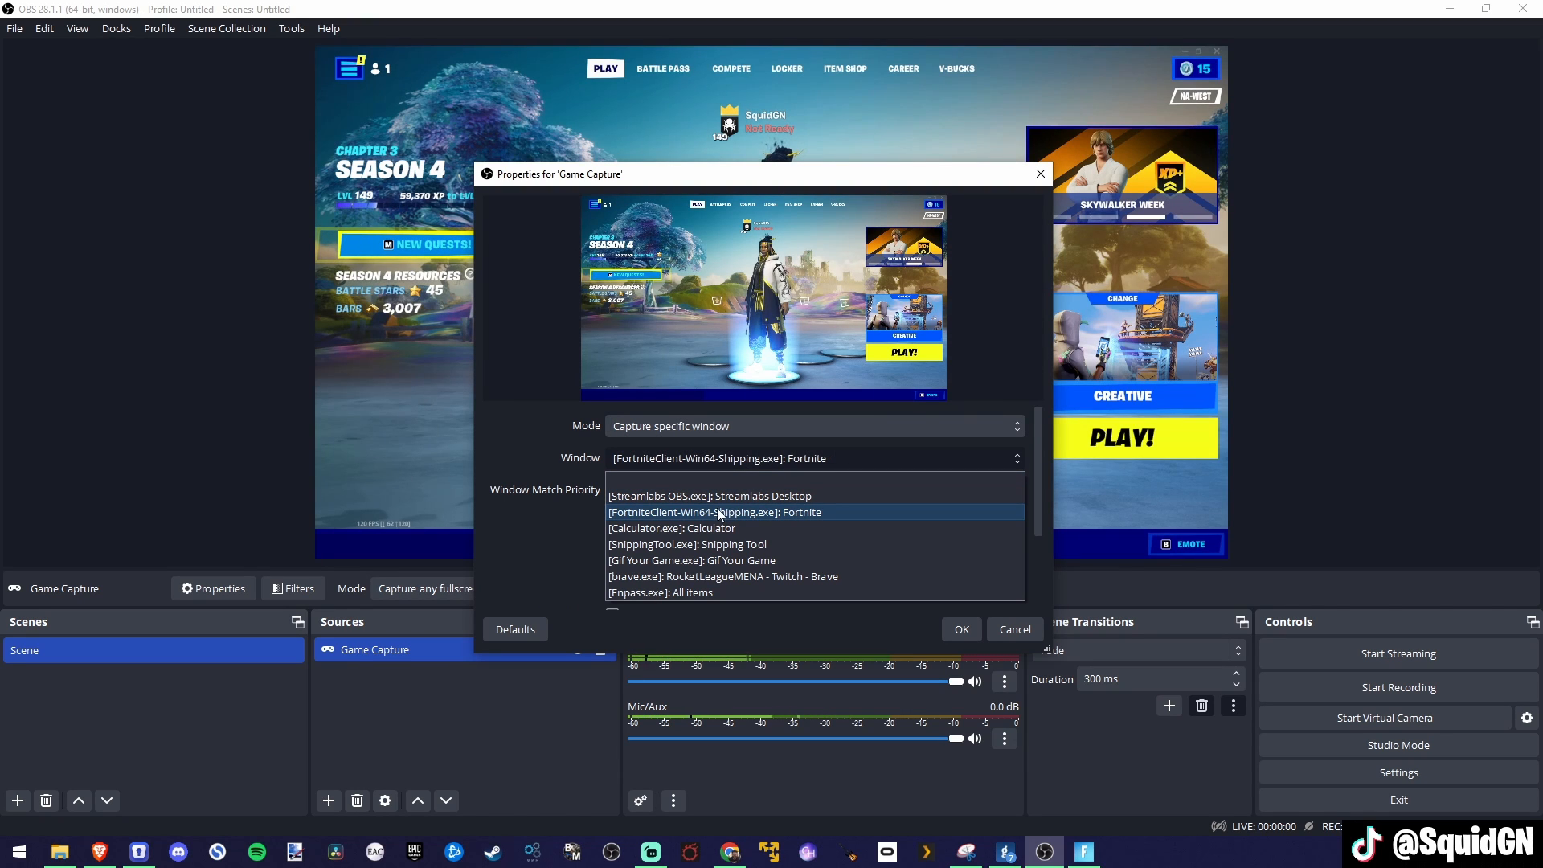
{"action": "left_click", "coordinate": [706, 515]}
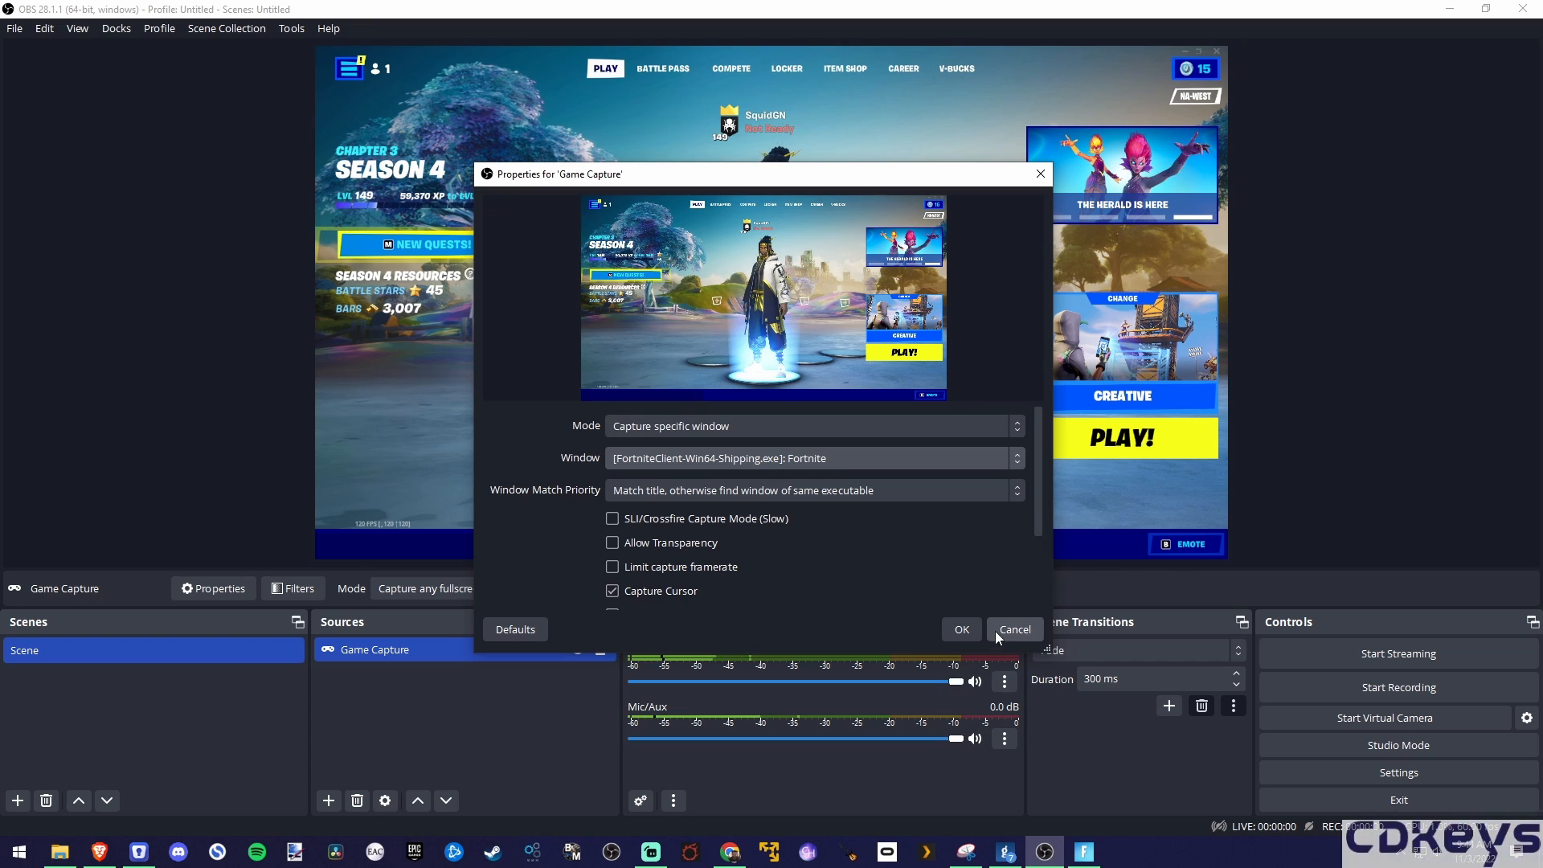
{"action": "left_click", "coordinate": [961, 629]}
{"action": "left_click", "coordinate": [186, 450]}
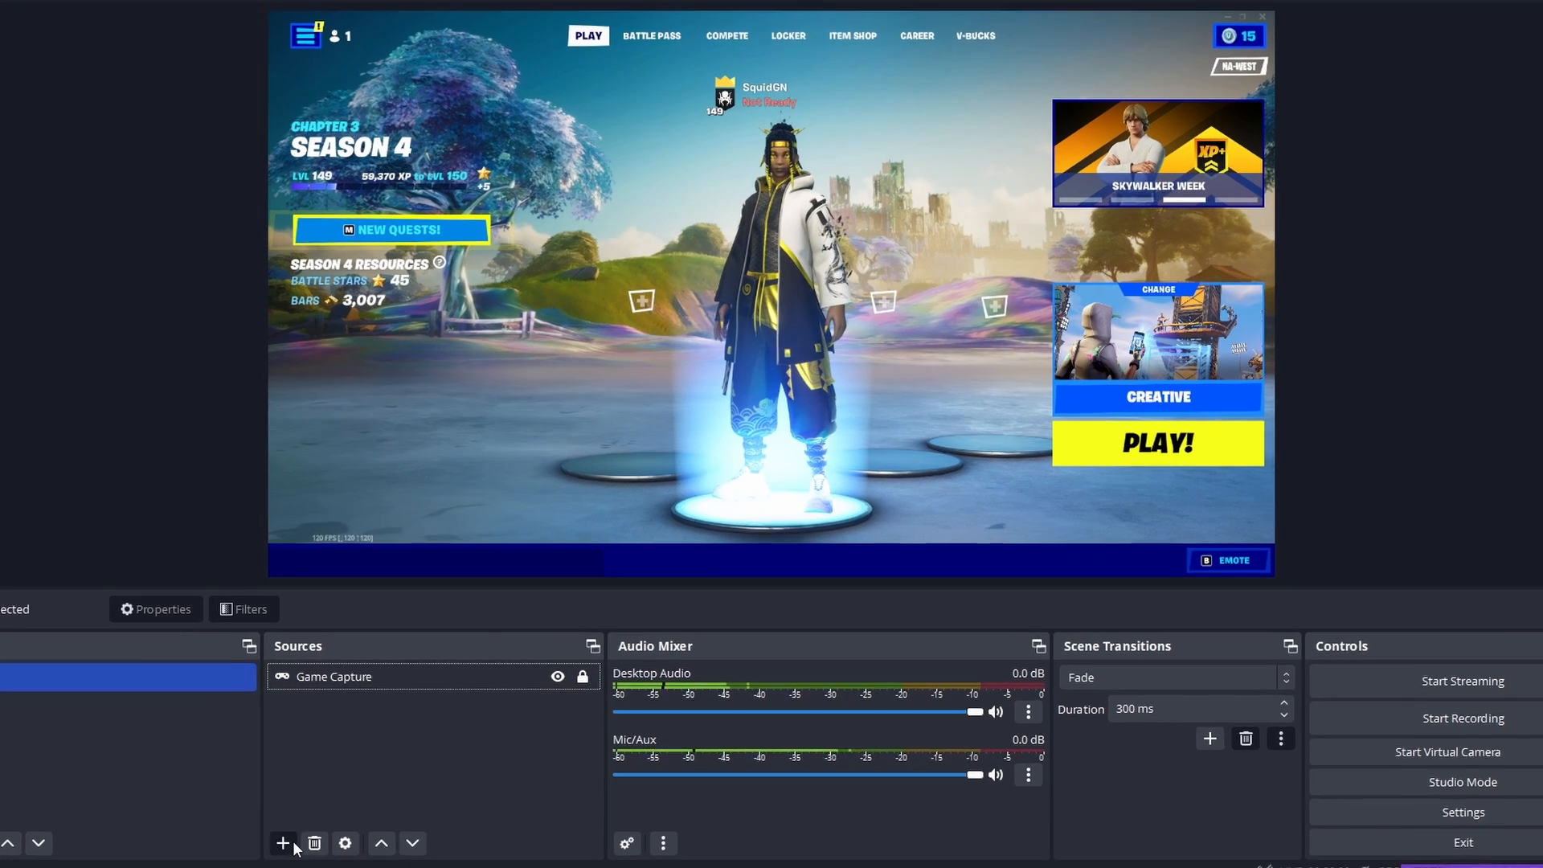
Step: Add a new Video Capture Device source under its default name, using Camera (NVIDIA Broadcast) as the device
{"action": "left_click", "coordinate": [285, 844]}
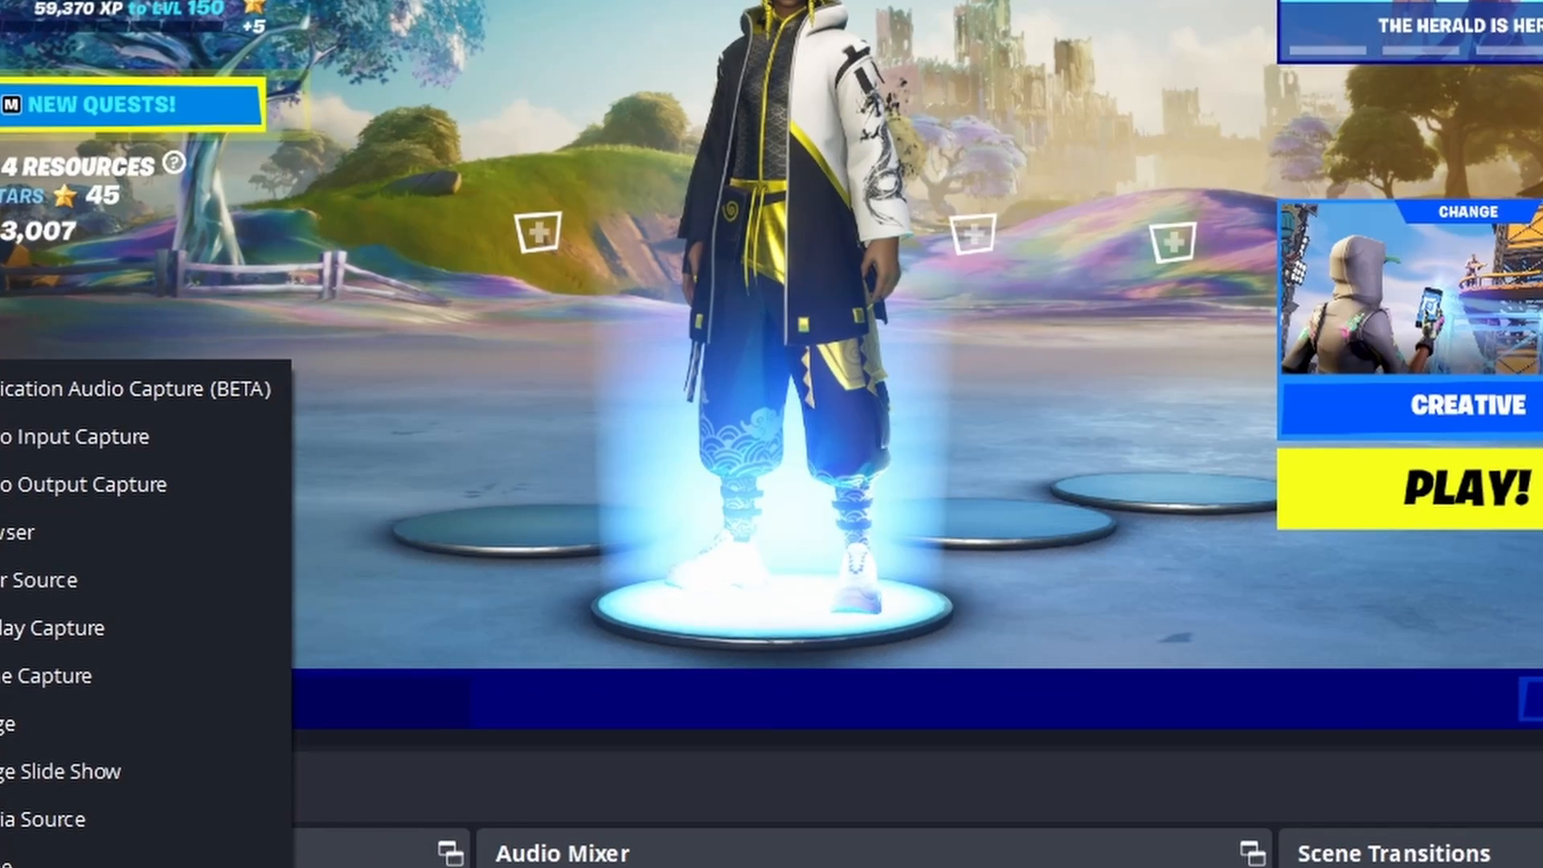
{"action": "left_click", "coordinate": [48, 867]}
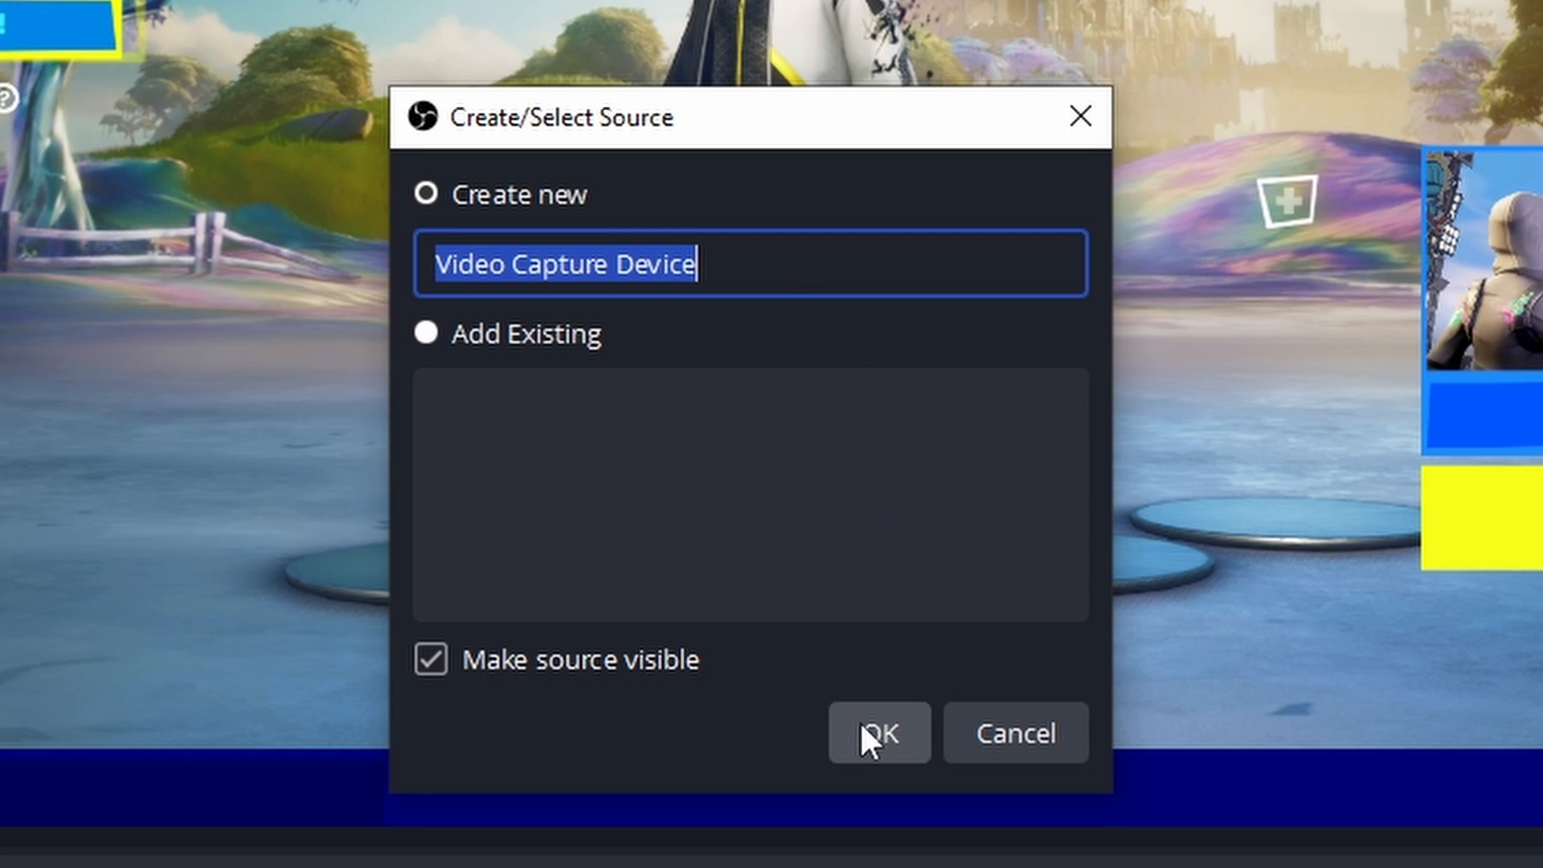
{"action": "left_click", "coordinate": [865, 737]}
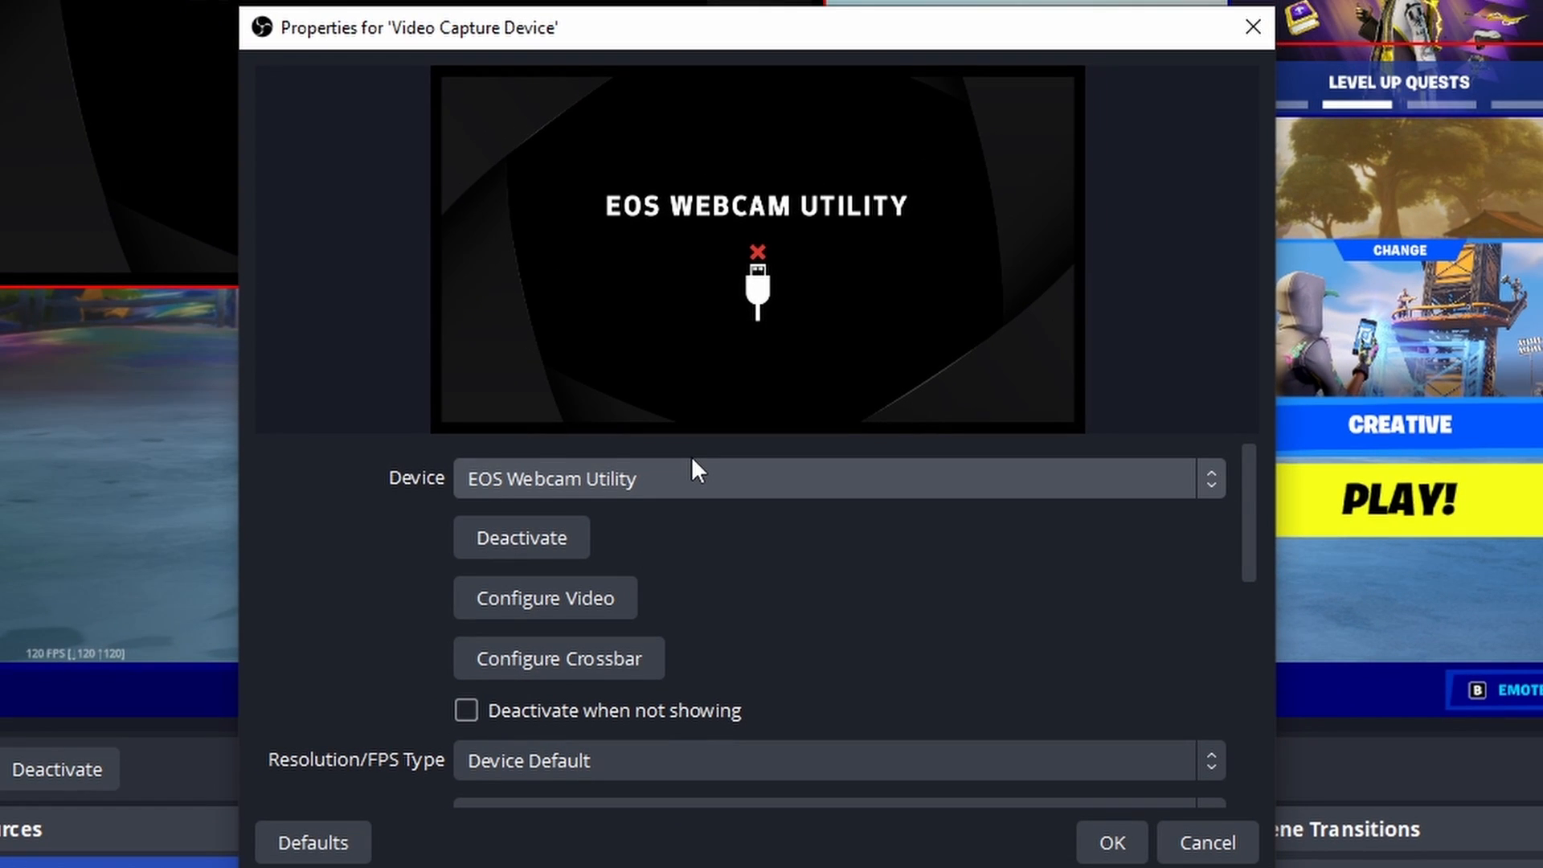
{"action": "left_click", "coordinate": [715, 484]}
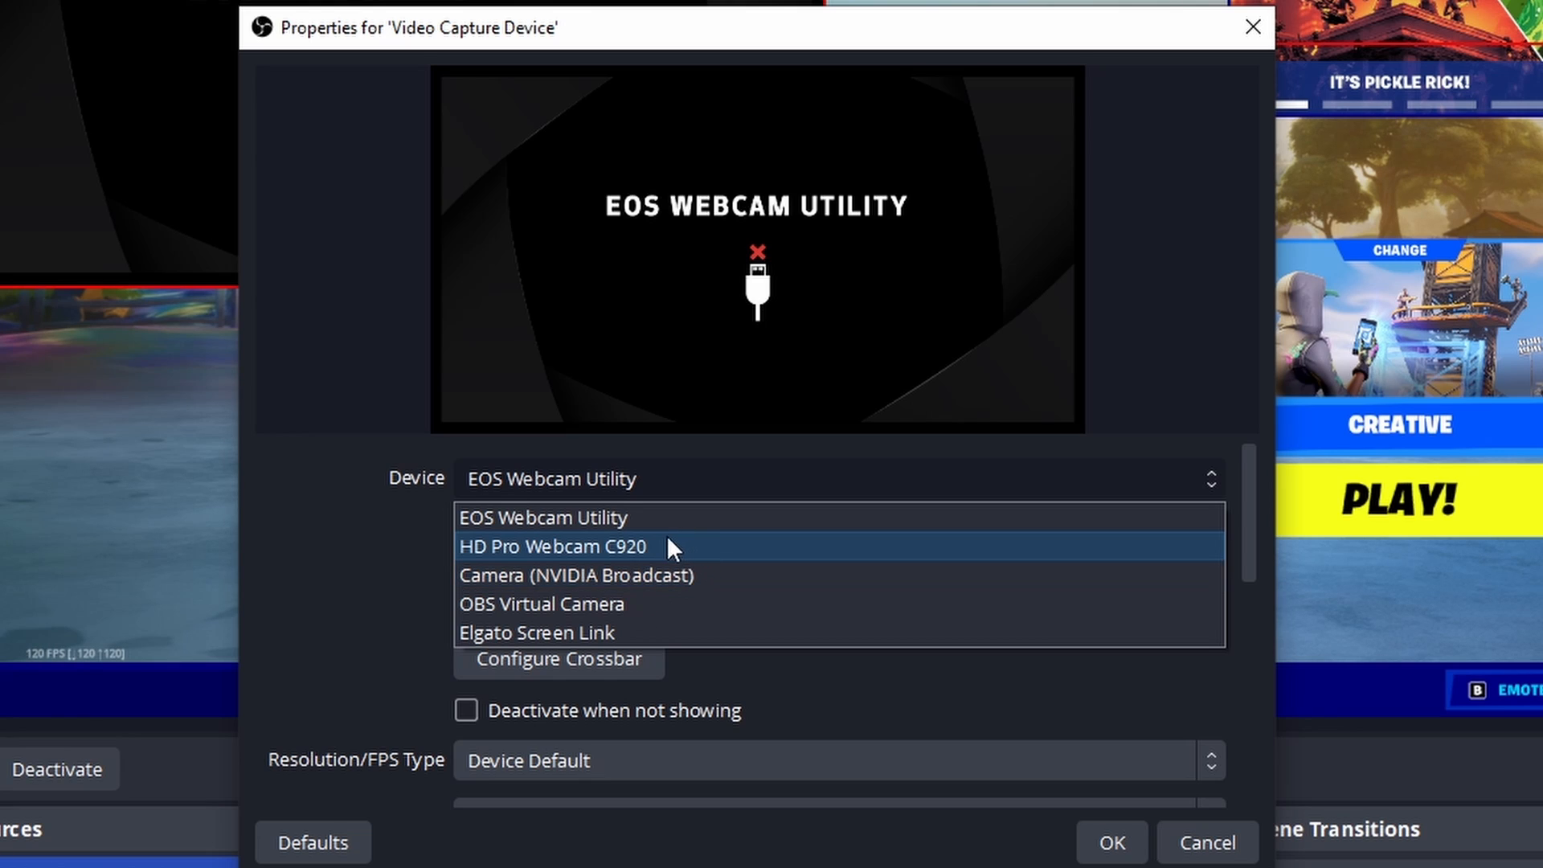
{"action": "left_click", "coordinate": [630, 566]}
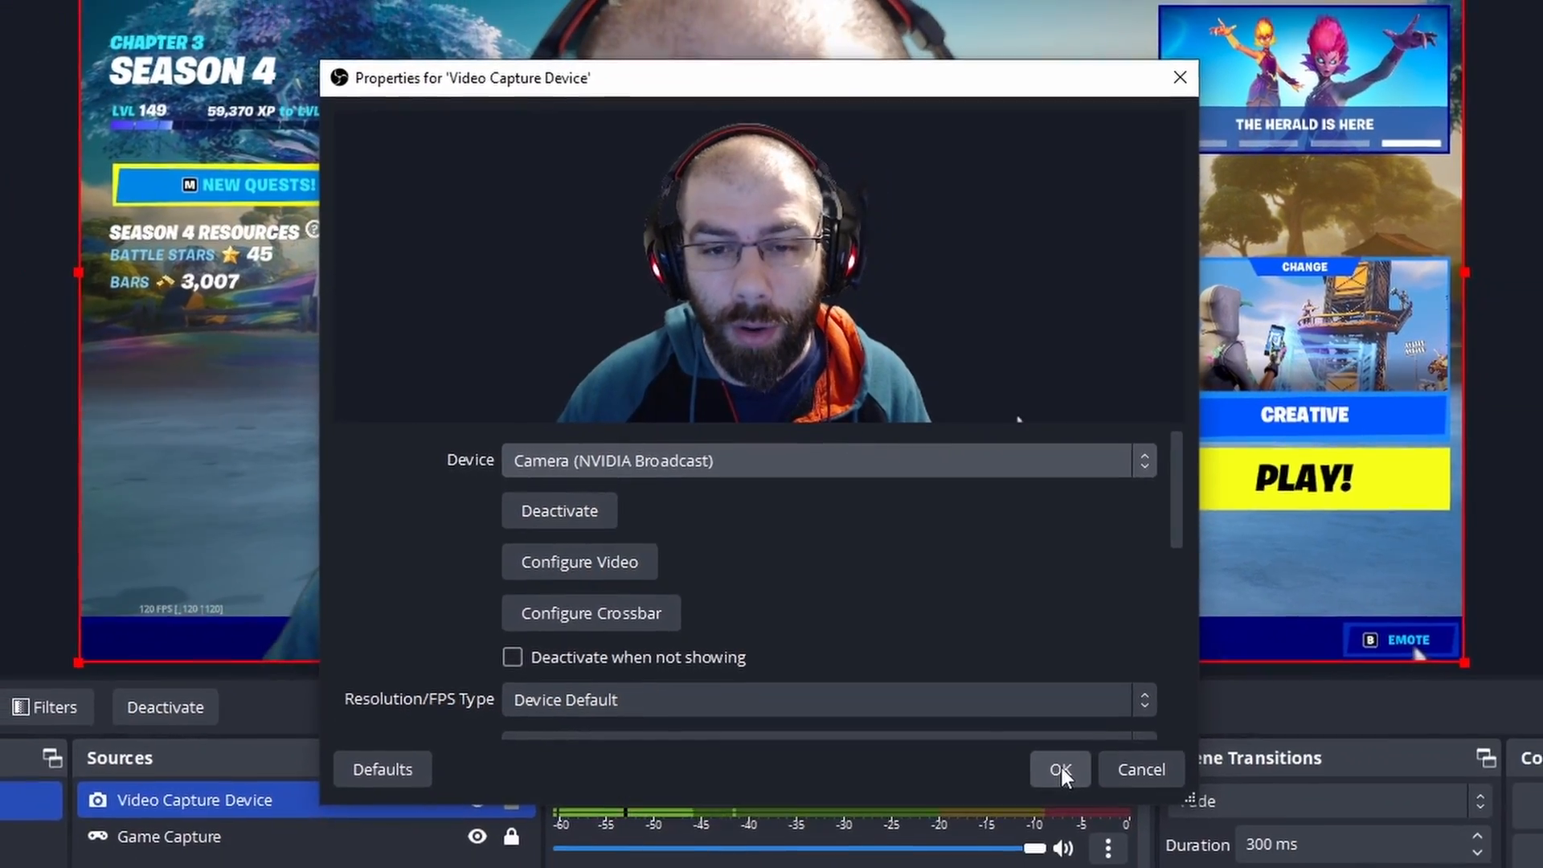
{"action": "left_click", "coordinate": [1112, 842]}
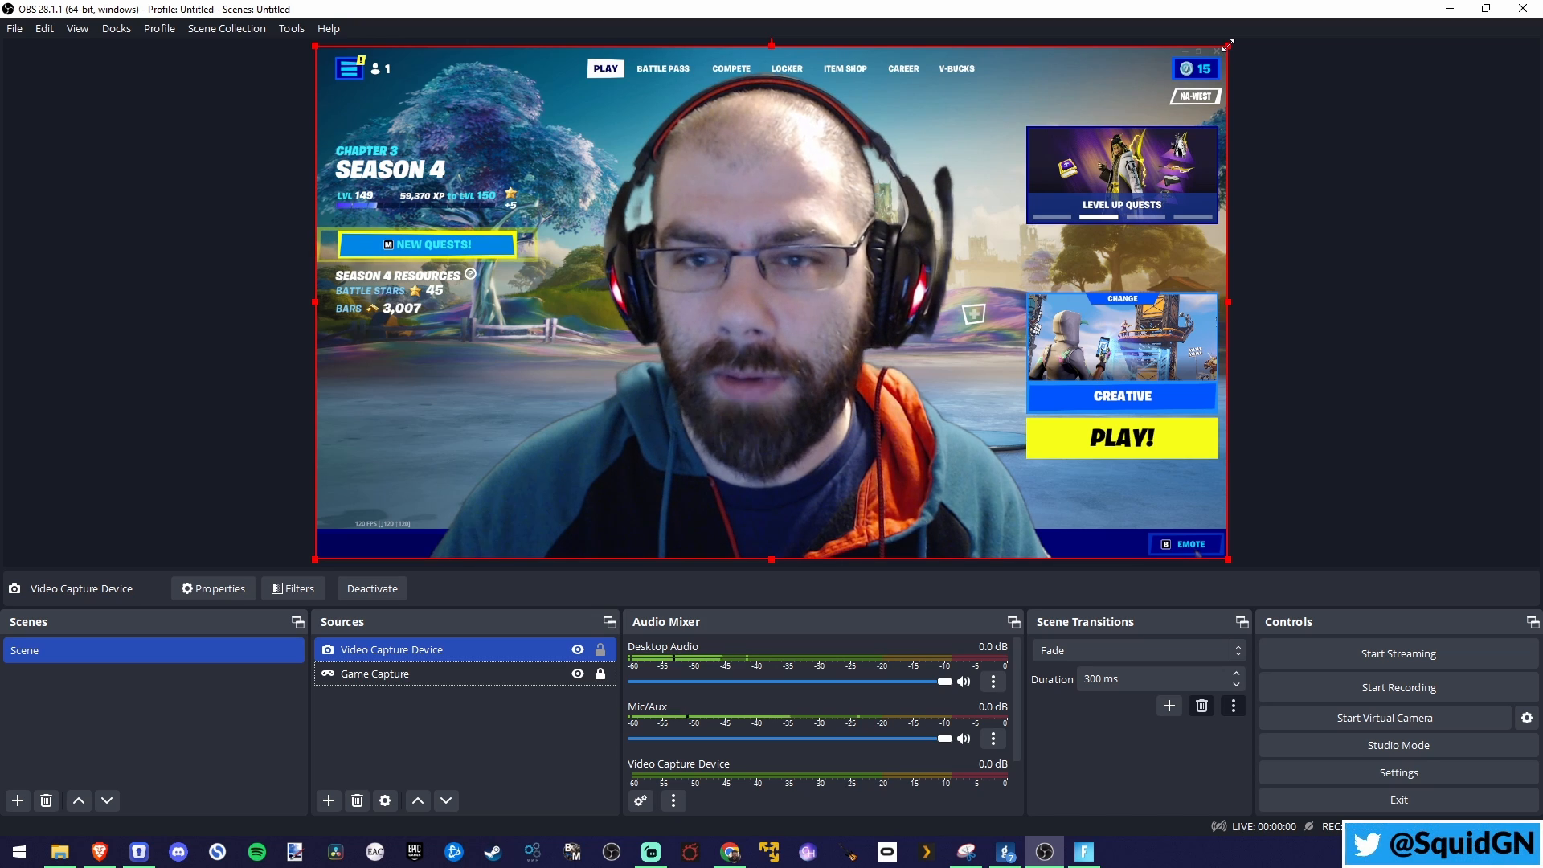
Step: Shrink the webcam source, place it along the canvas's bottom edge about 346 px from the left edge, and lock it
{"action": "left_click_drag", "start_coordinate": [1227, 45], "coordinate": [524, 432]}
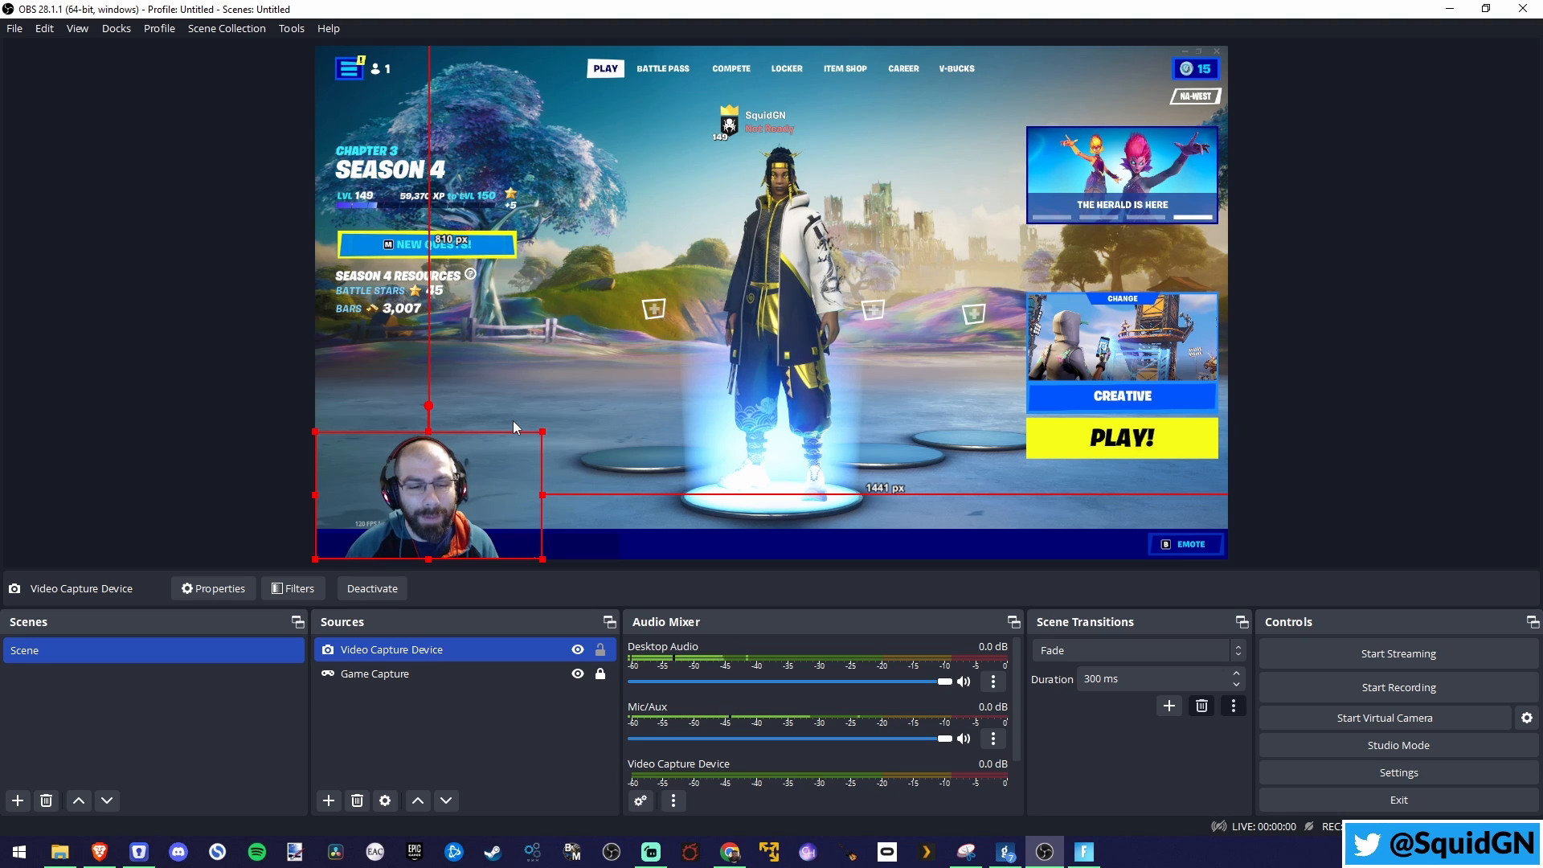
{"action": "left_click_drag", "start_coordinate": [460, 510], "coordinate": [604, 512]}
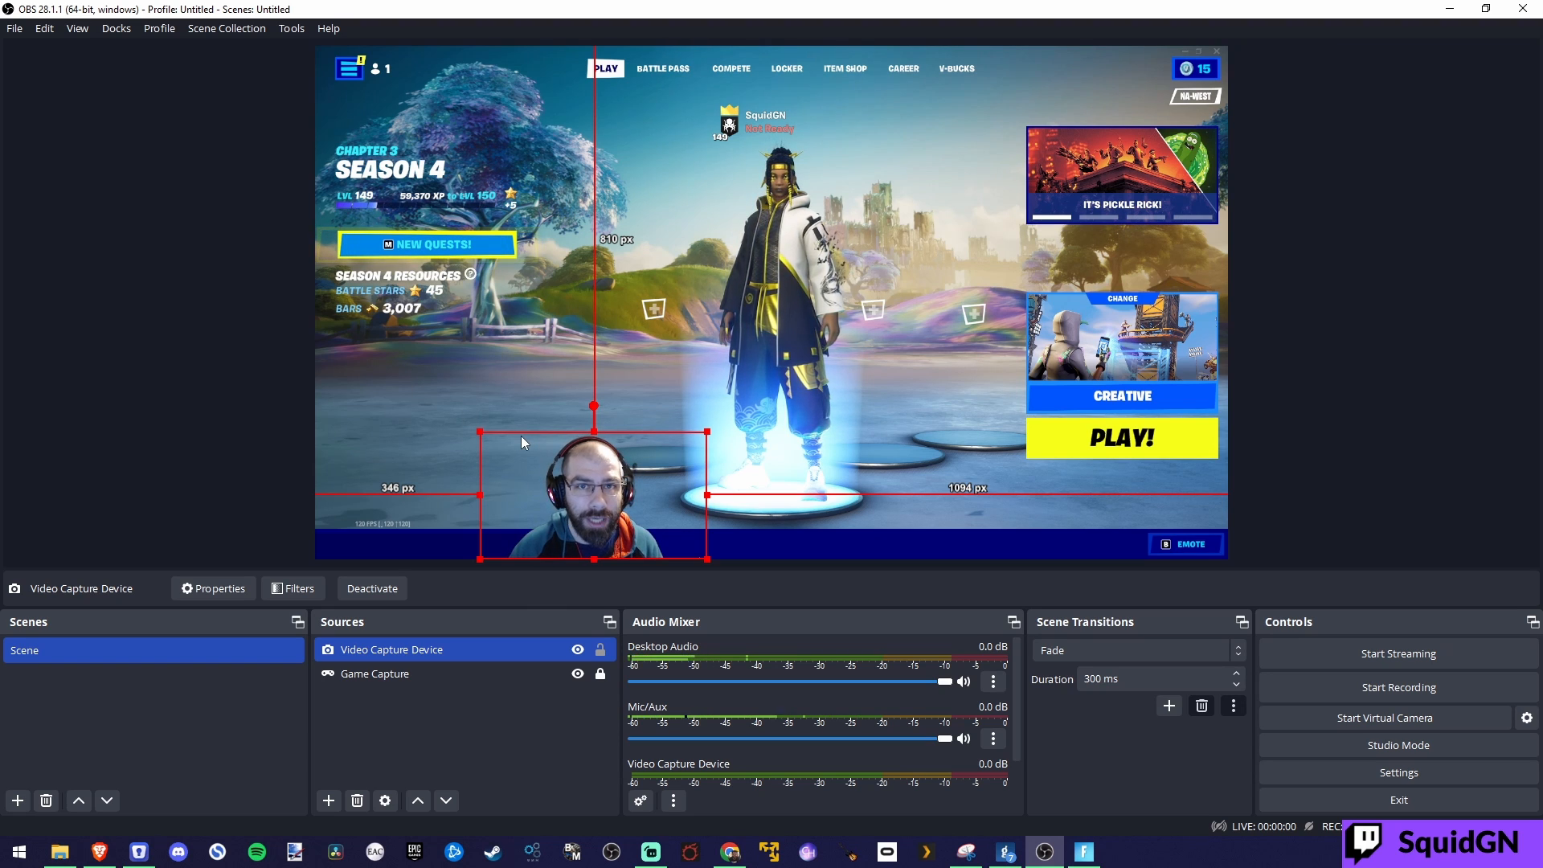
{"action": "left_click", "coordinate": [601, 650]}
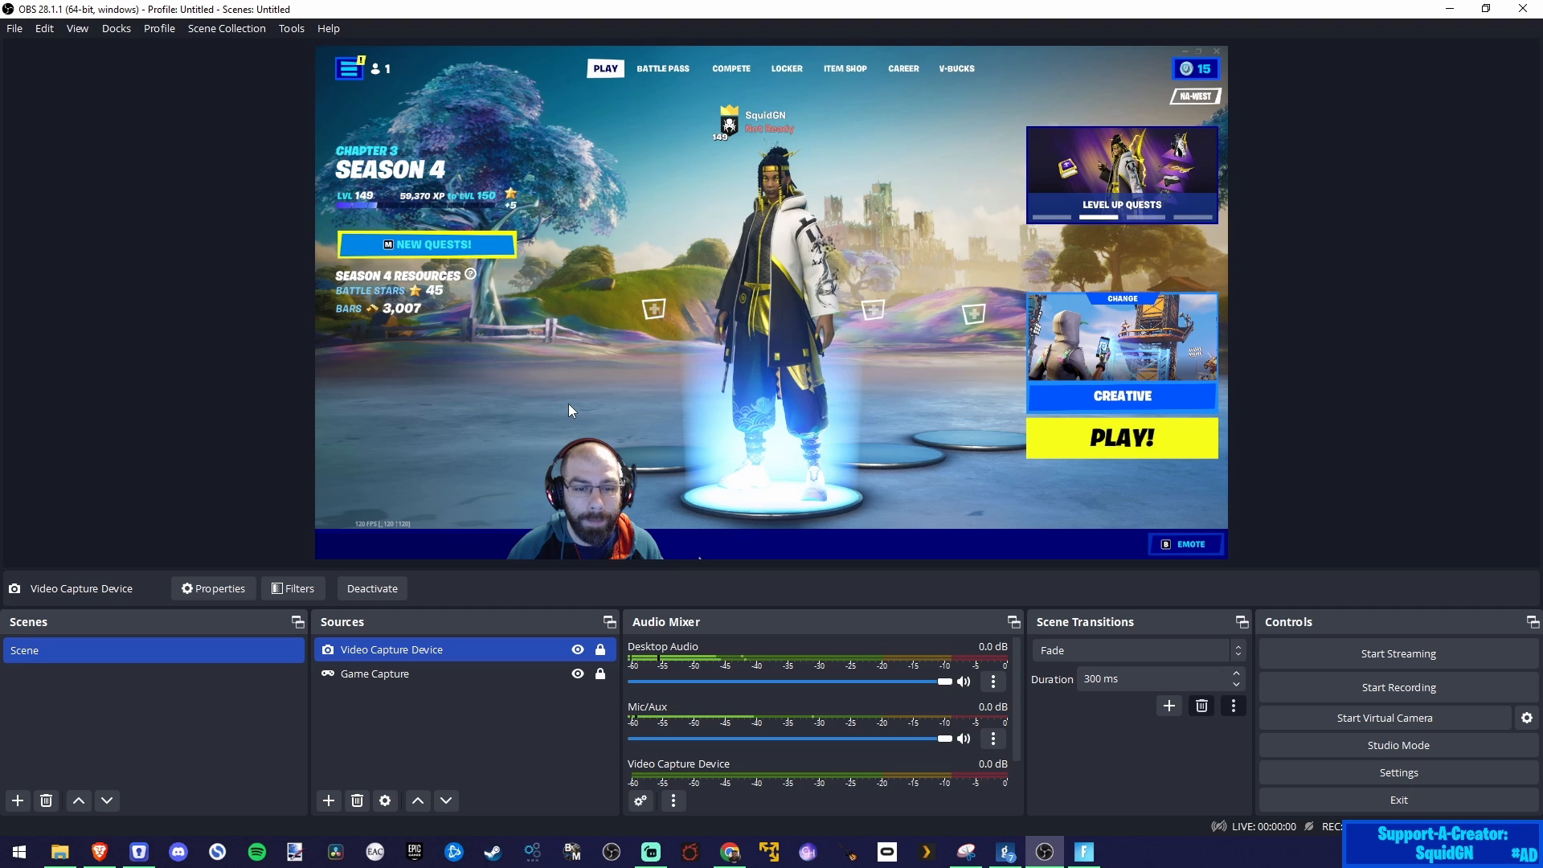
Step: Add a new visible Browser source named "Browser - Alerts" to the scene
{"action": "left_click", "coordinate": [334, 798]}
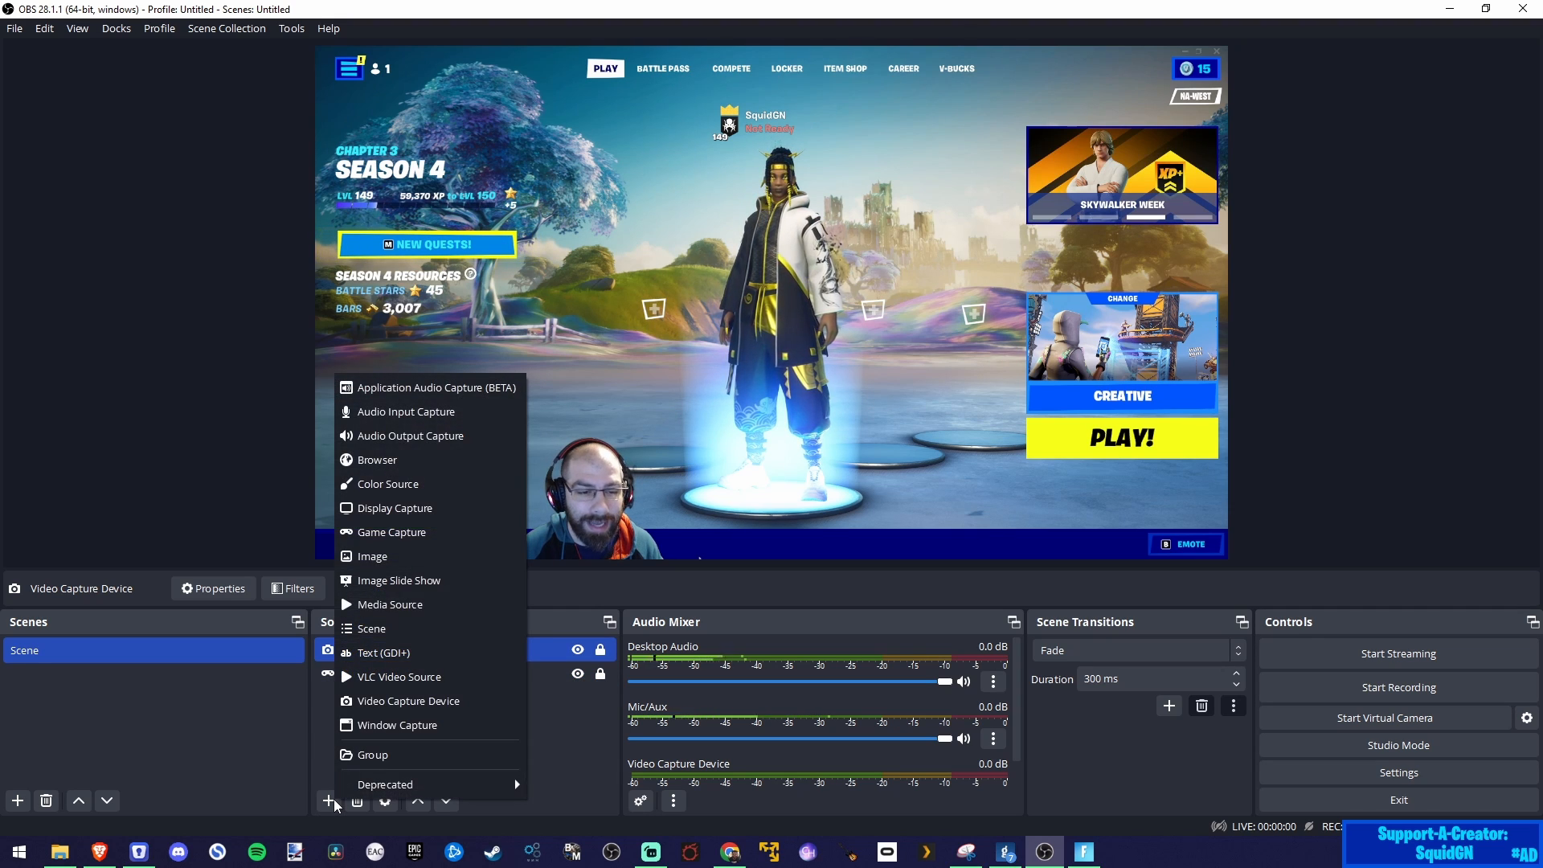
{"action": "left_click", "coordinate": [393, 462]}
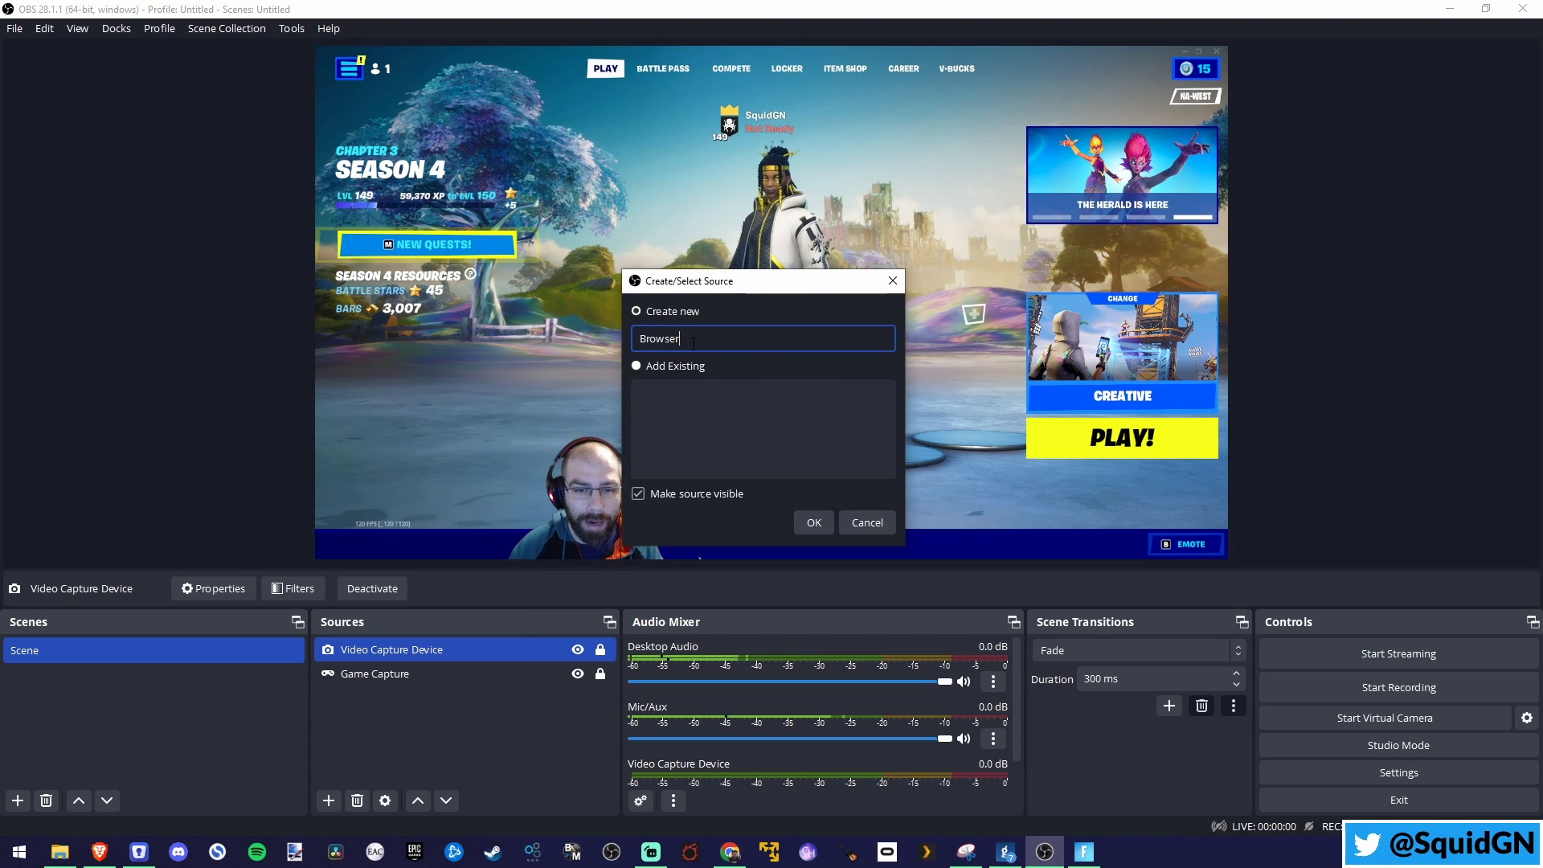
{"action": "type", "text": "- Alerts"}
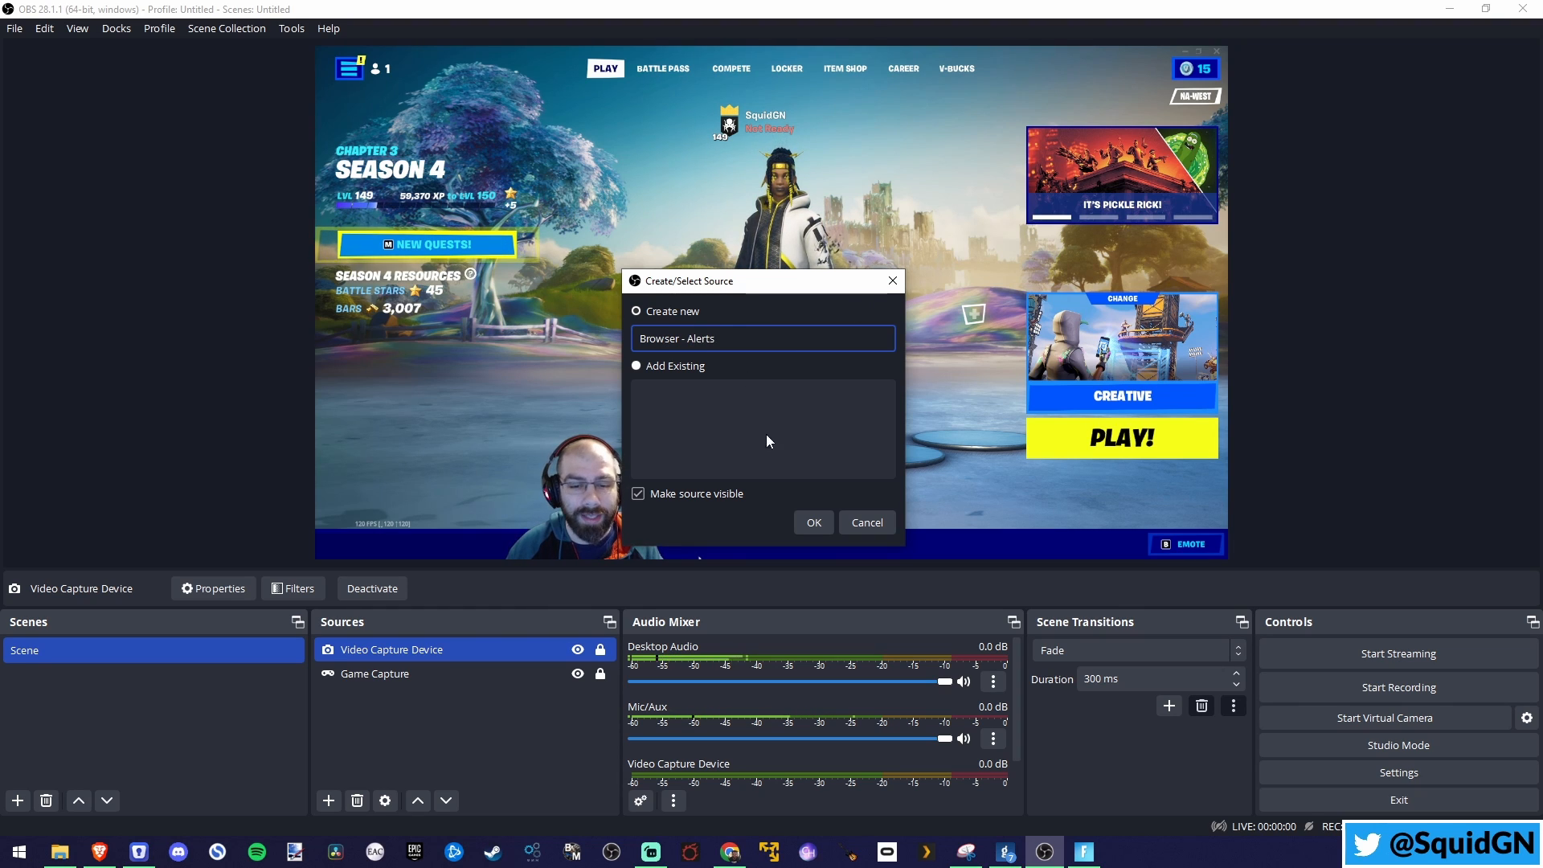
{"action": "left_click", "coordinate": [813, 523]}
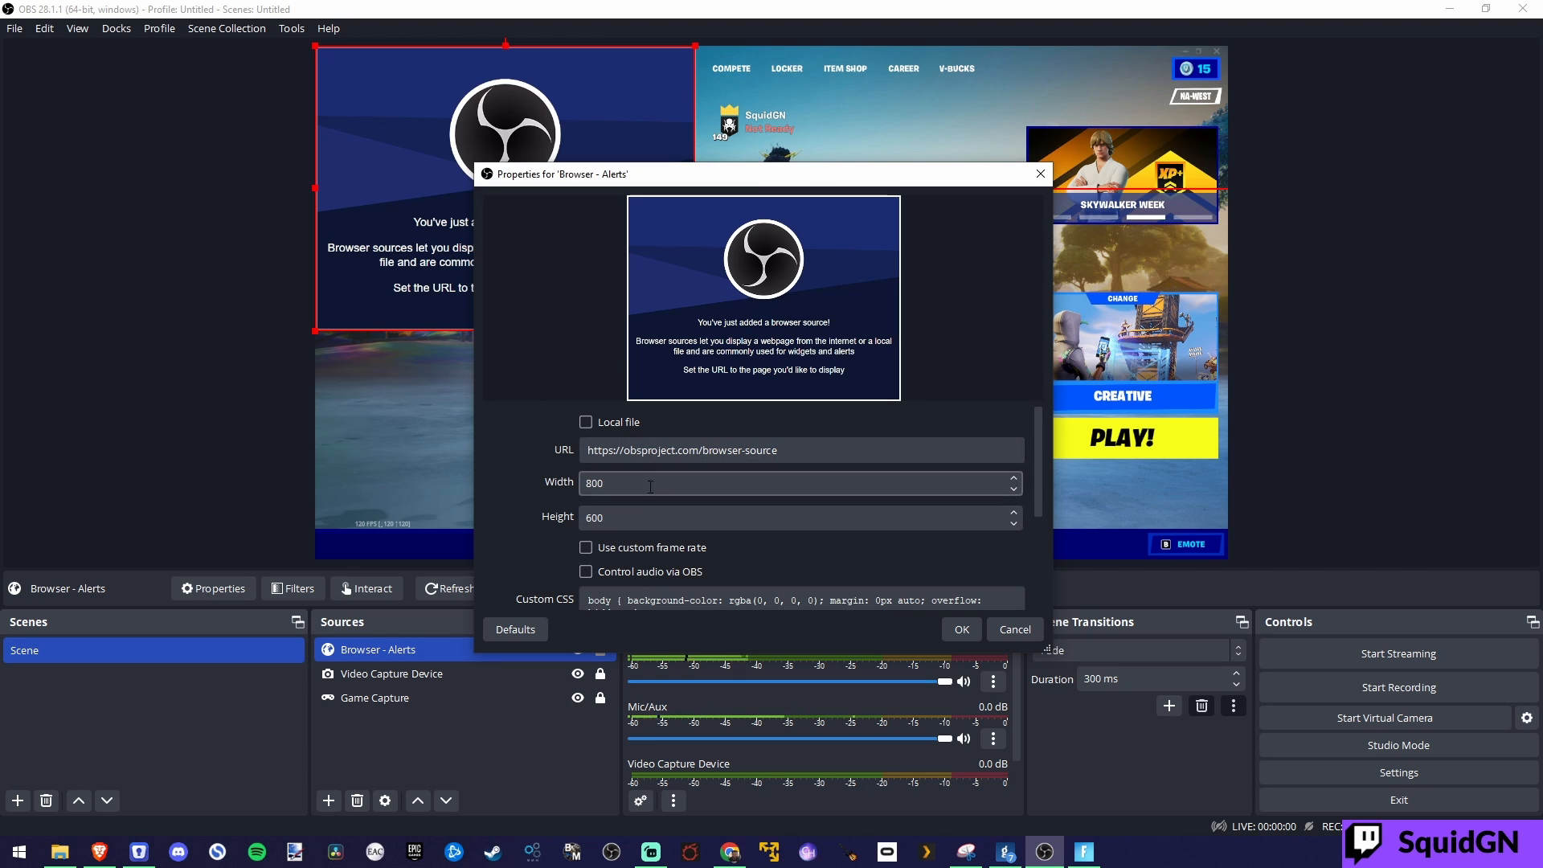
Step: Clear the Custom CSS of the Browser - Alerts source, keep its default URL and size, and accept the properties
{"action": "scroll", "coordinate": [632, 568], "scroll_direction": "down", "scroll_amount": 4}
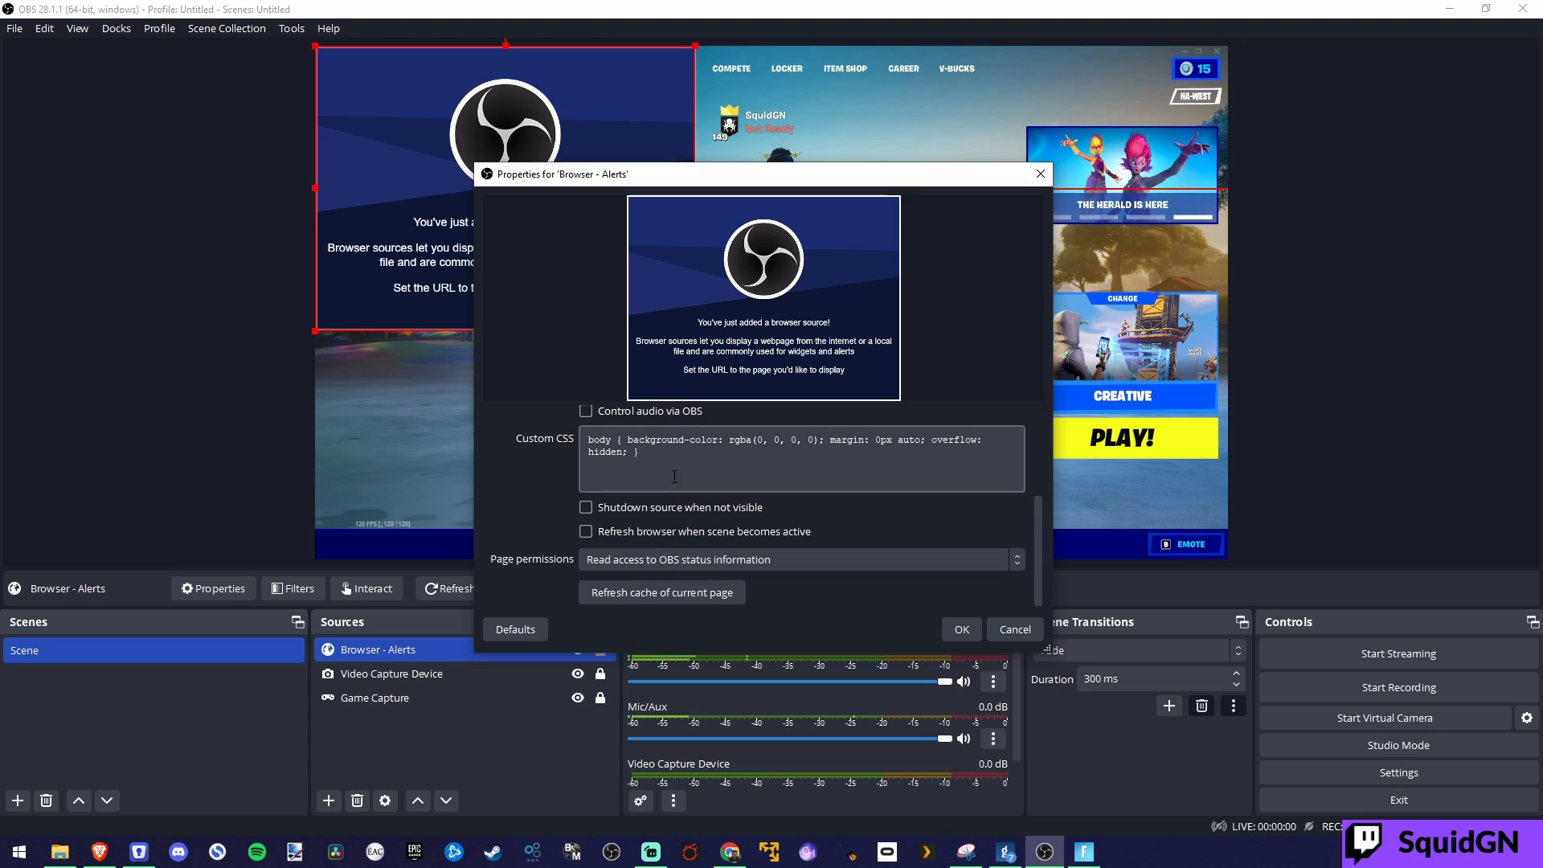
{"action": "left_click_drag", "start_coordinate": [655, 456], "coordinate": [400, 345]}
{"action": "key", "text": "Delete"}
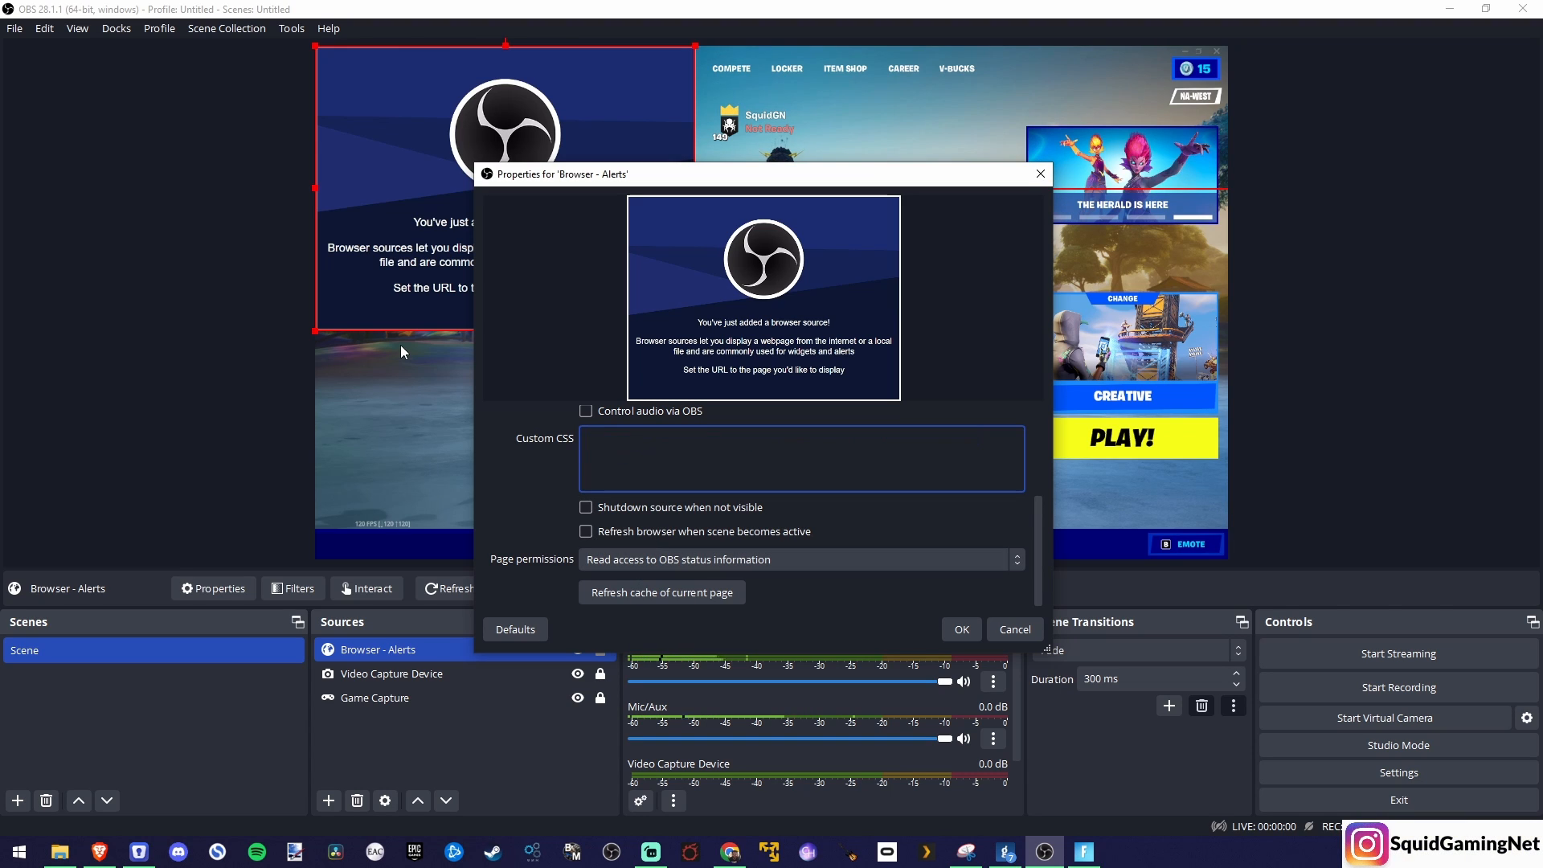
{"action": "scroll", "coordinate": [510, 492], "scroll_direction": "up", "scroll_amount": 4}
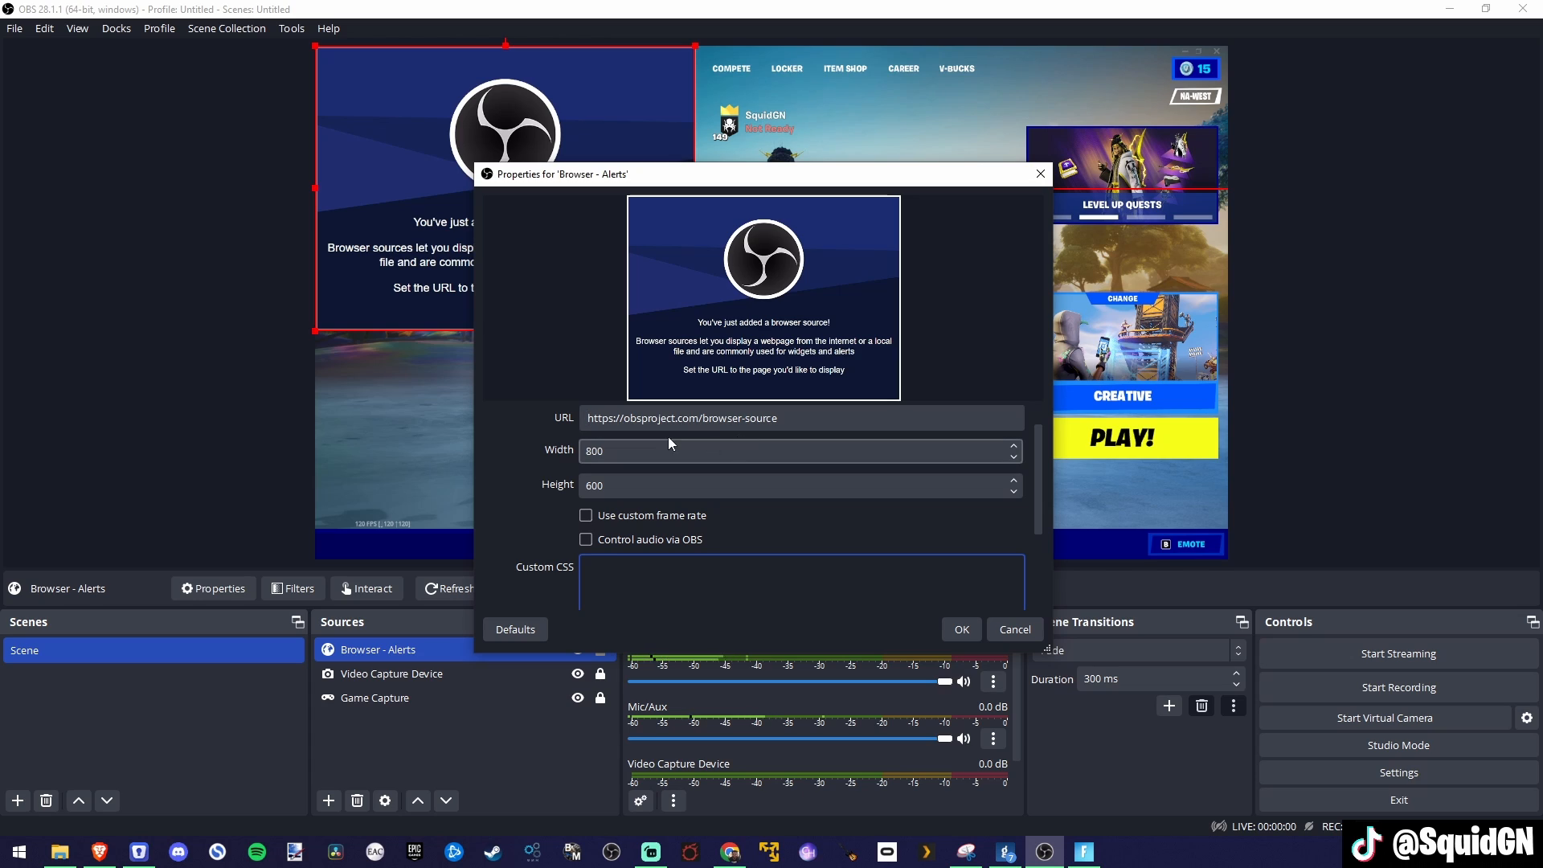
{"action": "left_click", "coordinate": [822, 425]}
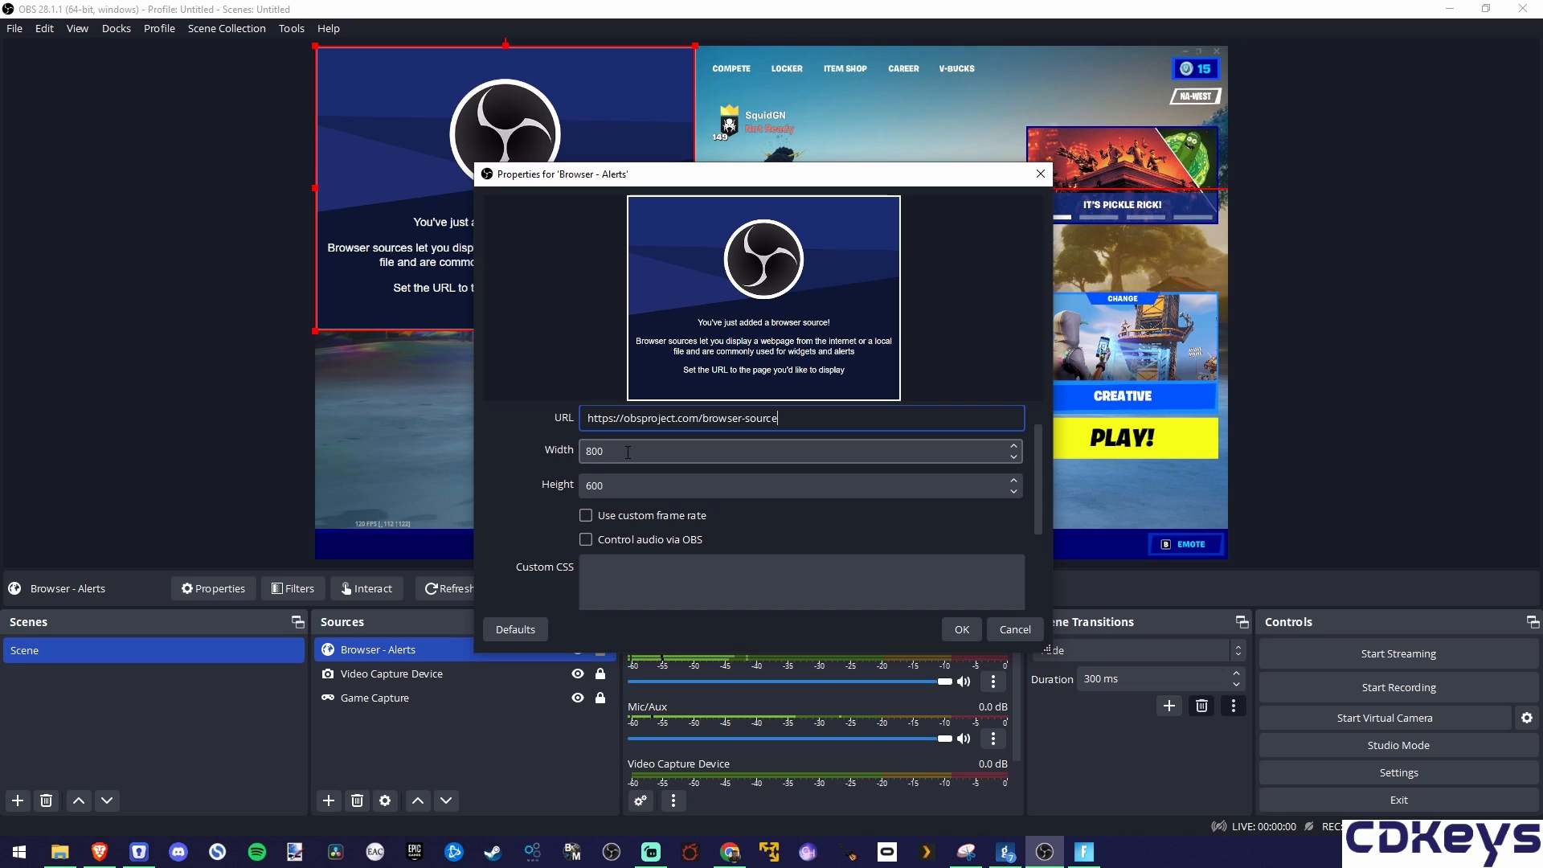
{"action": "left_click", "coordinate": [962, 630]}
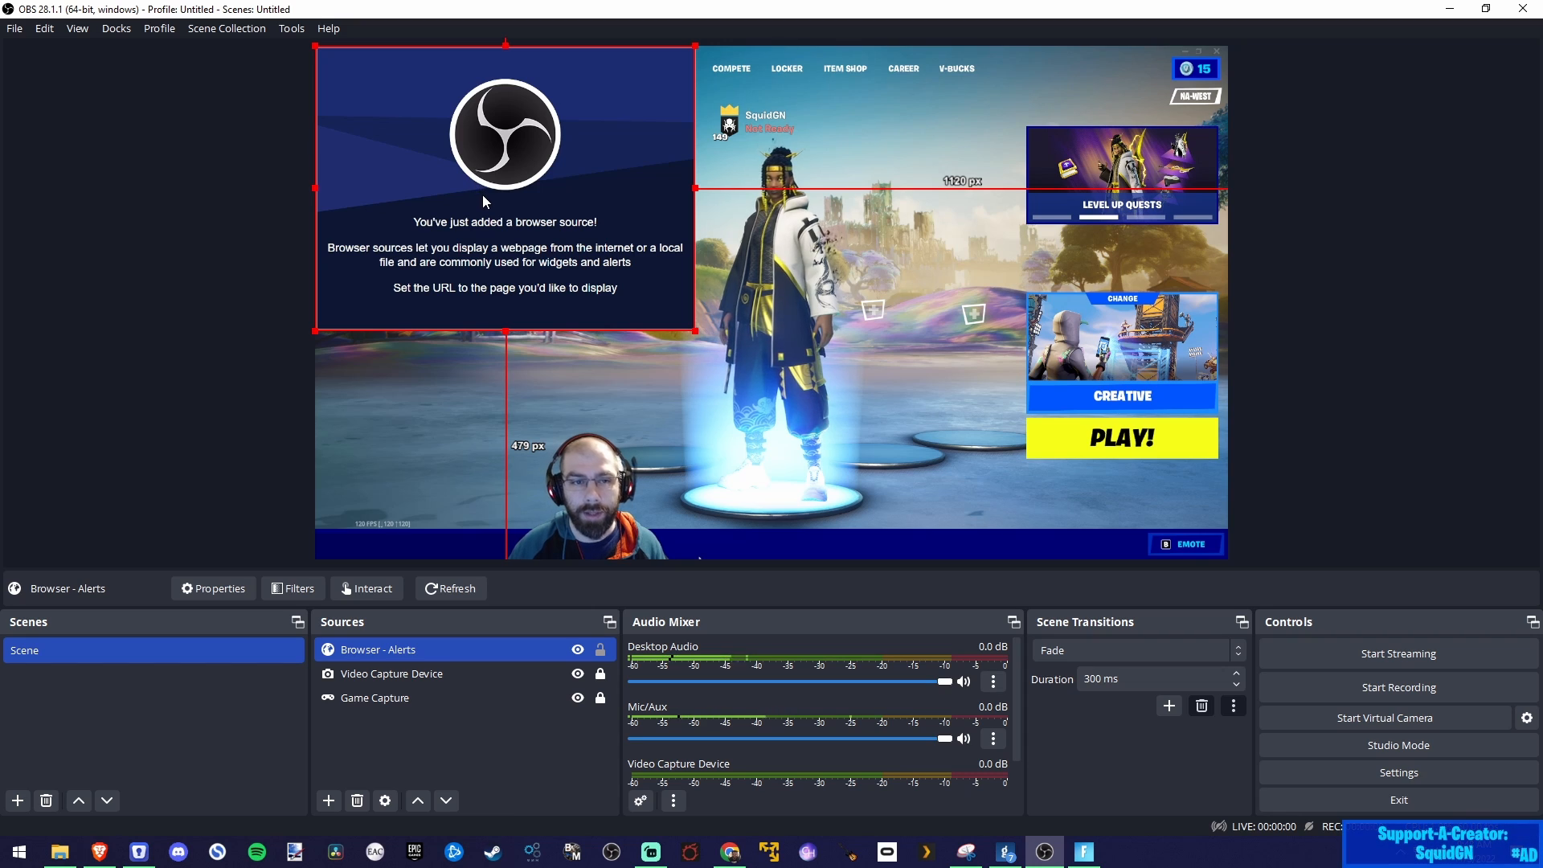
Step: Move the Browser - Alerts source towards the middle of the canvas and apply the Center to screen transform
{"action": "left_click_drag", "start_coordinate": [487, 198], "coordinate": [759, 265]}
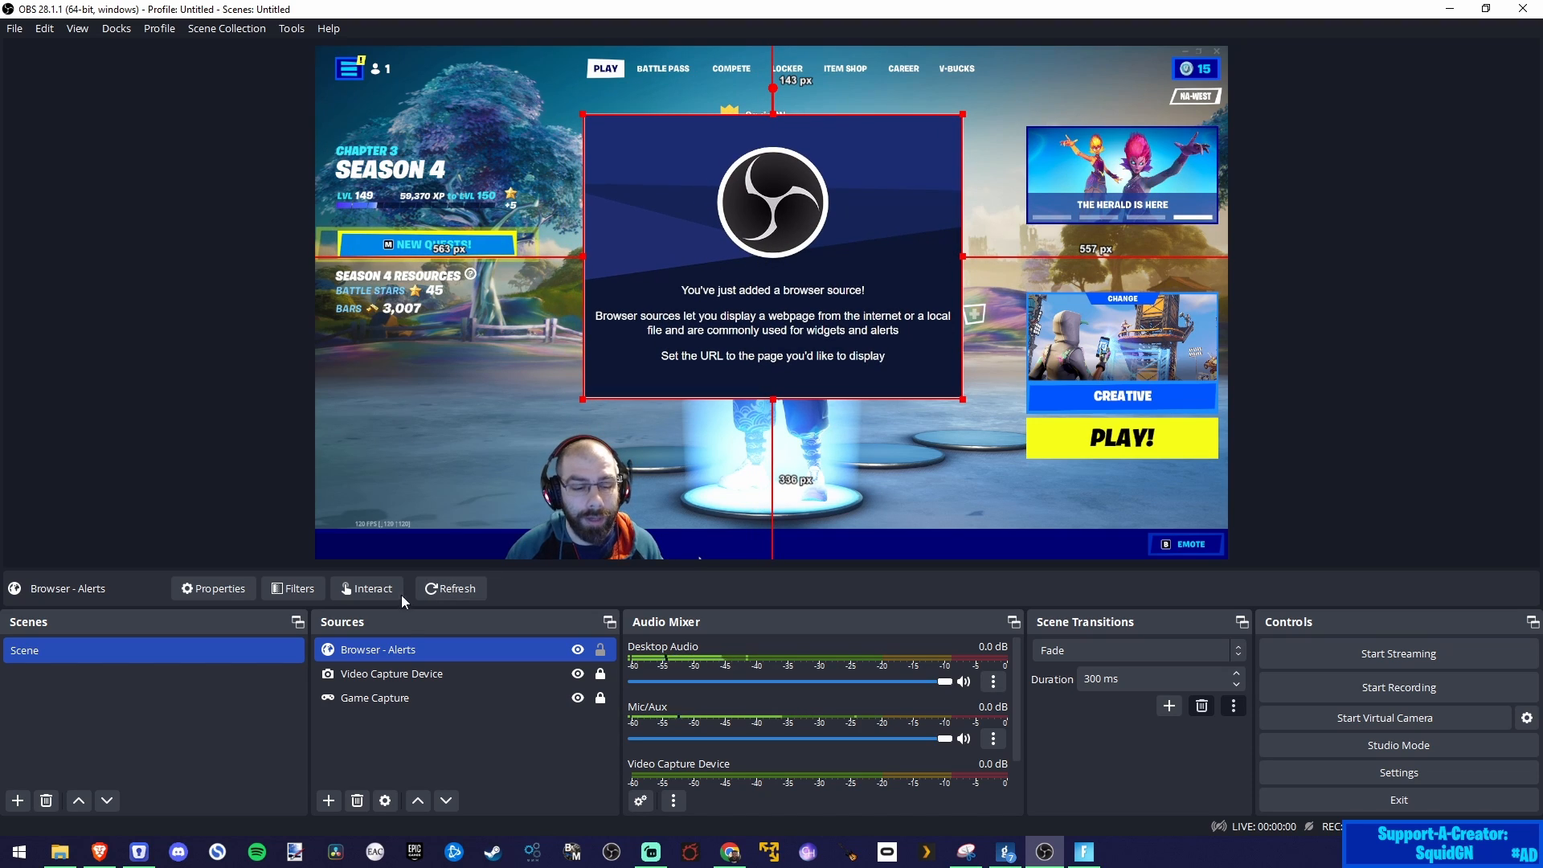
{"action": "right_click", "coordinate": [379, 657]}
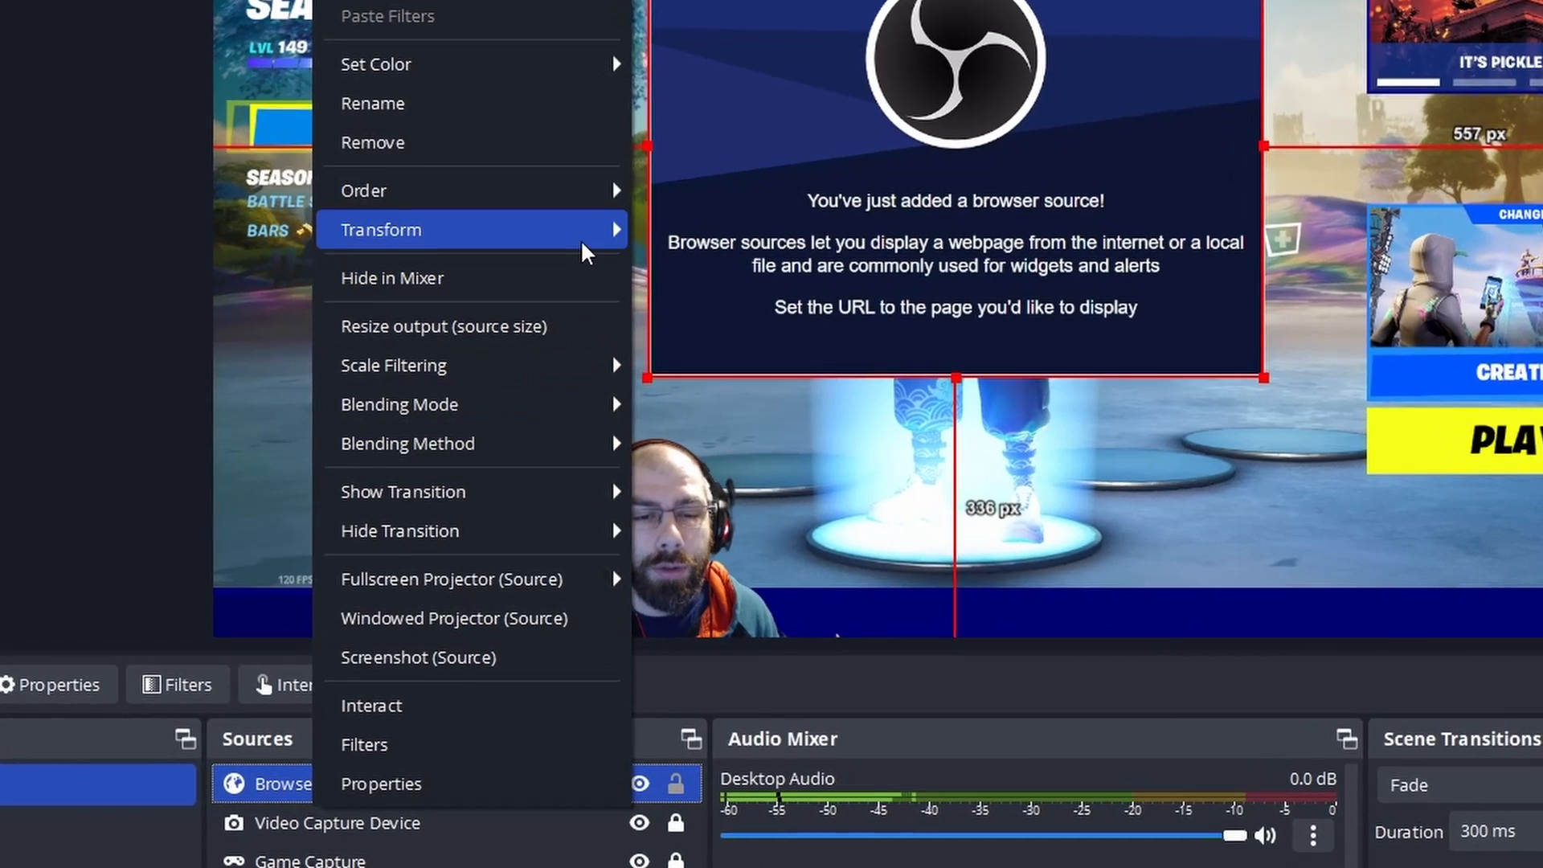
{"action": "mouse_move", "coordinate": [569, 269]}
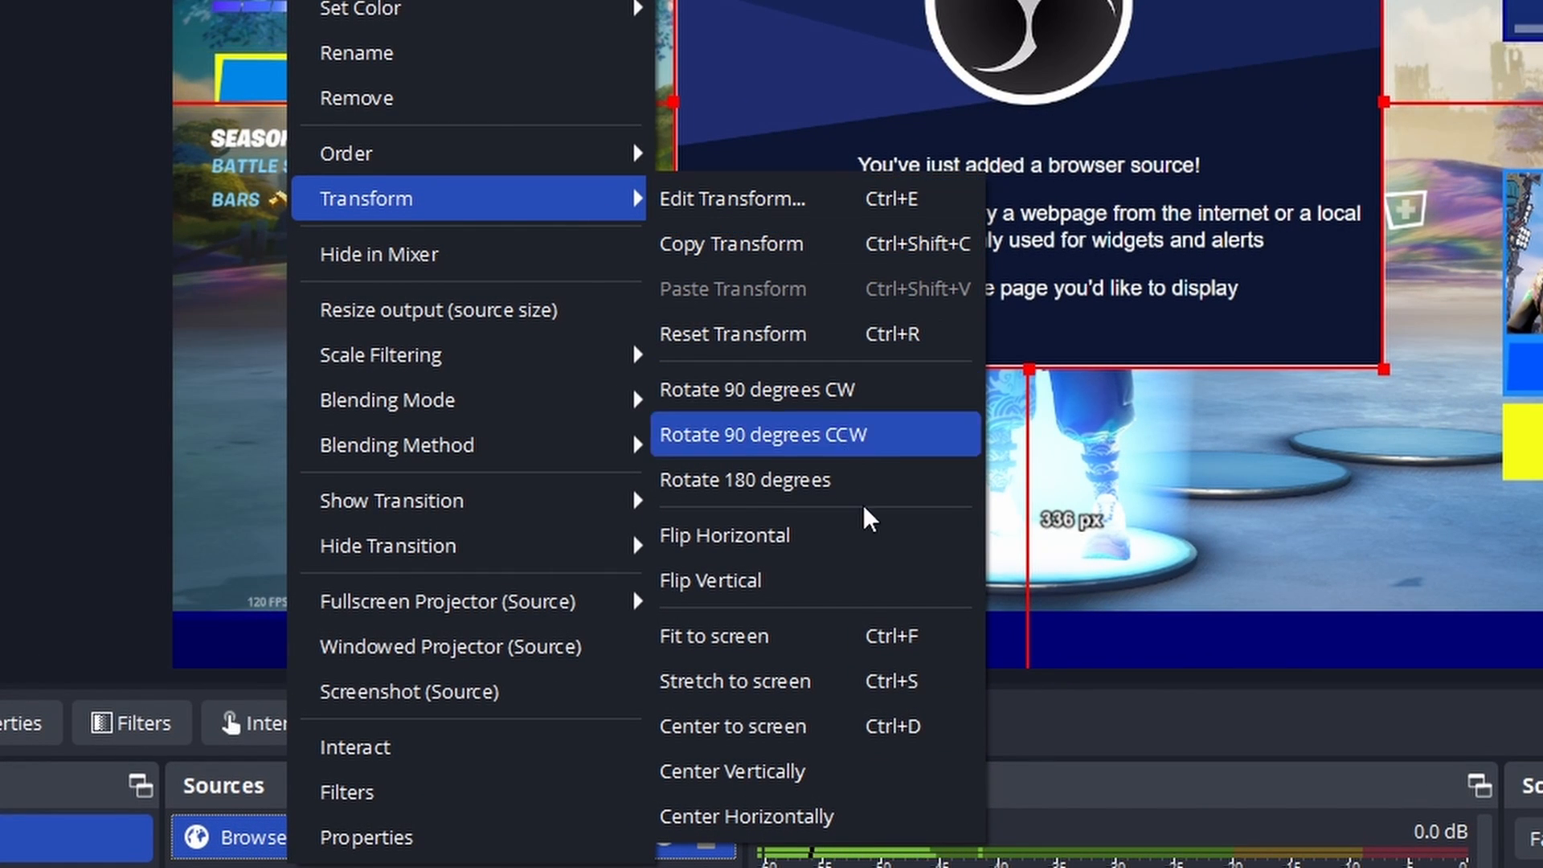
{"action": "left_click", "coordinate": [775, 727]}
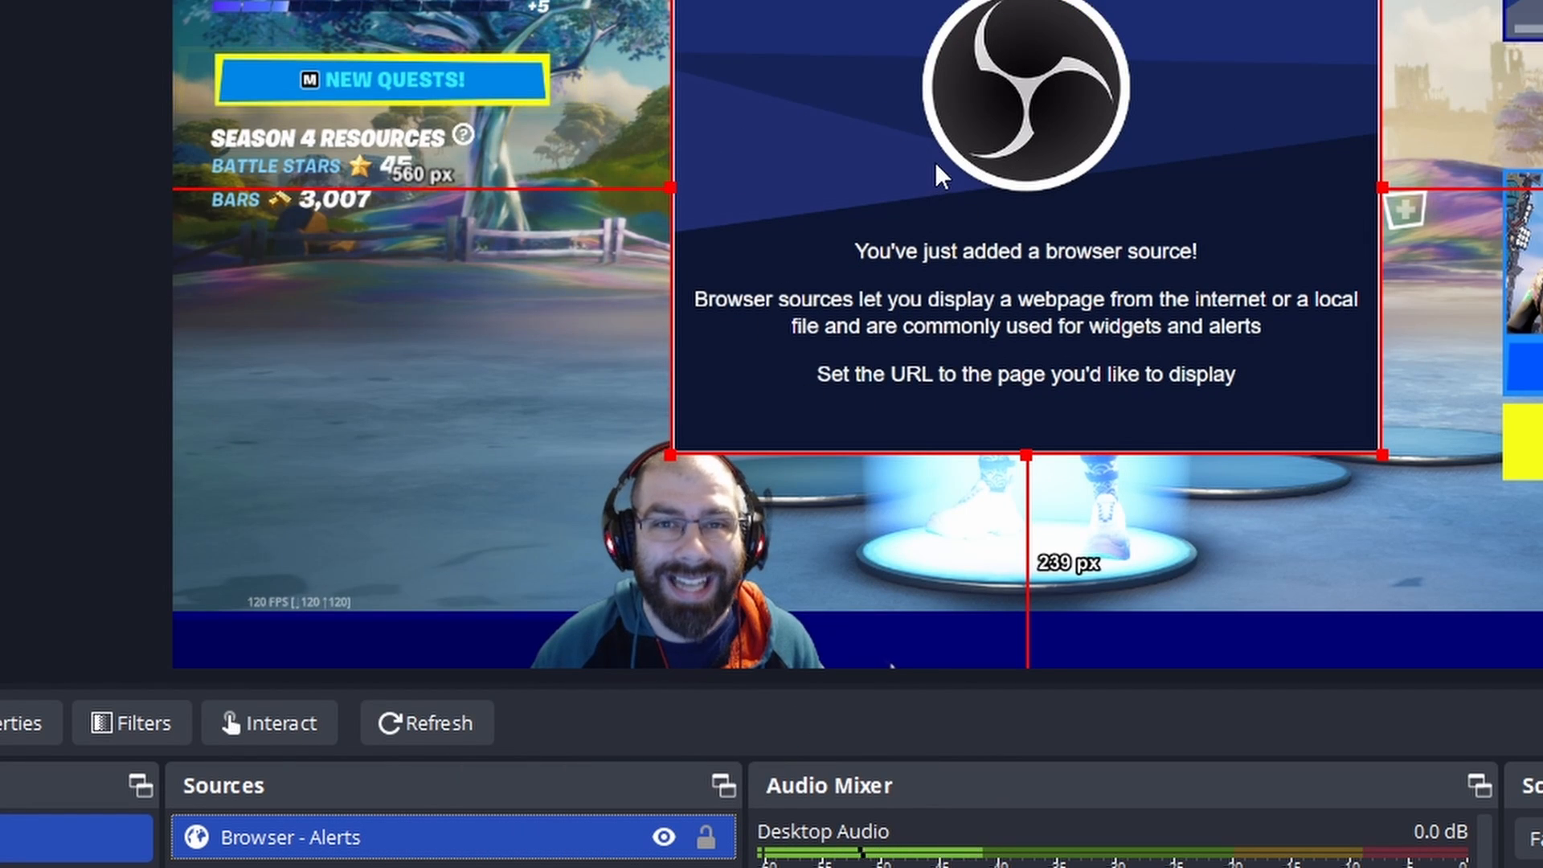
Step: Move the Browser - Alerts source to about 25 px below the canvas's upper edge and center it horizontally
{"action": "right_click", "coordinate": [305, 856]}
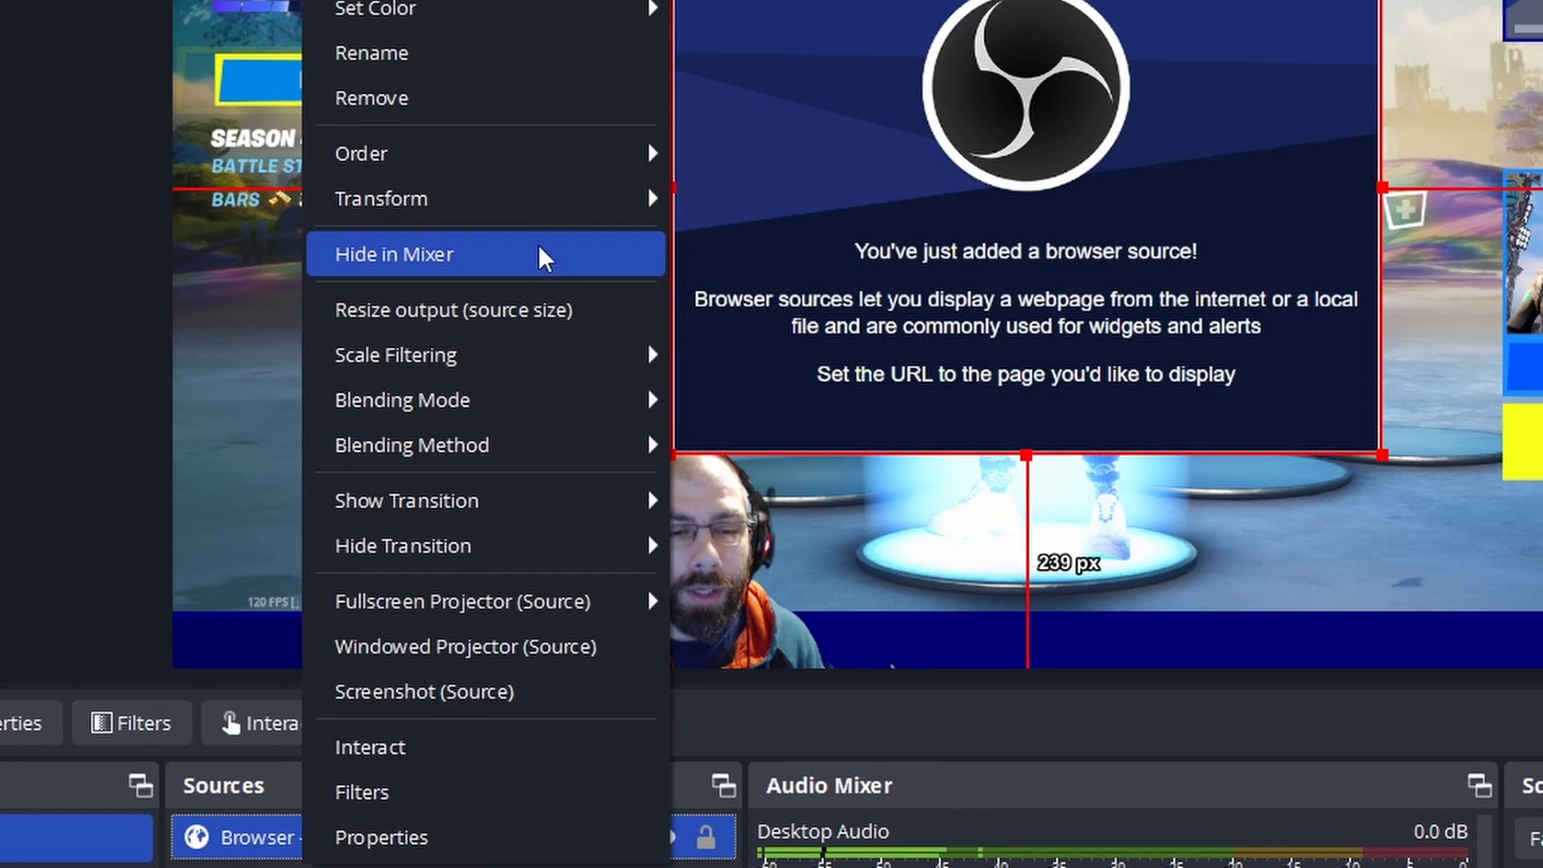
{"action": "mouse_move", "coordinate": [560, 216]}
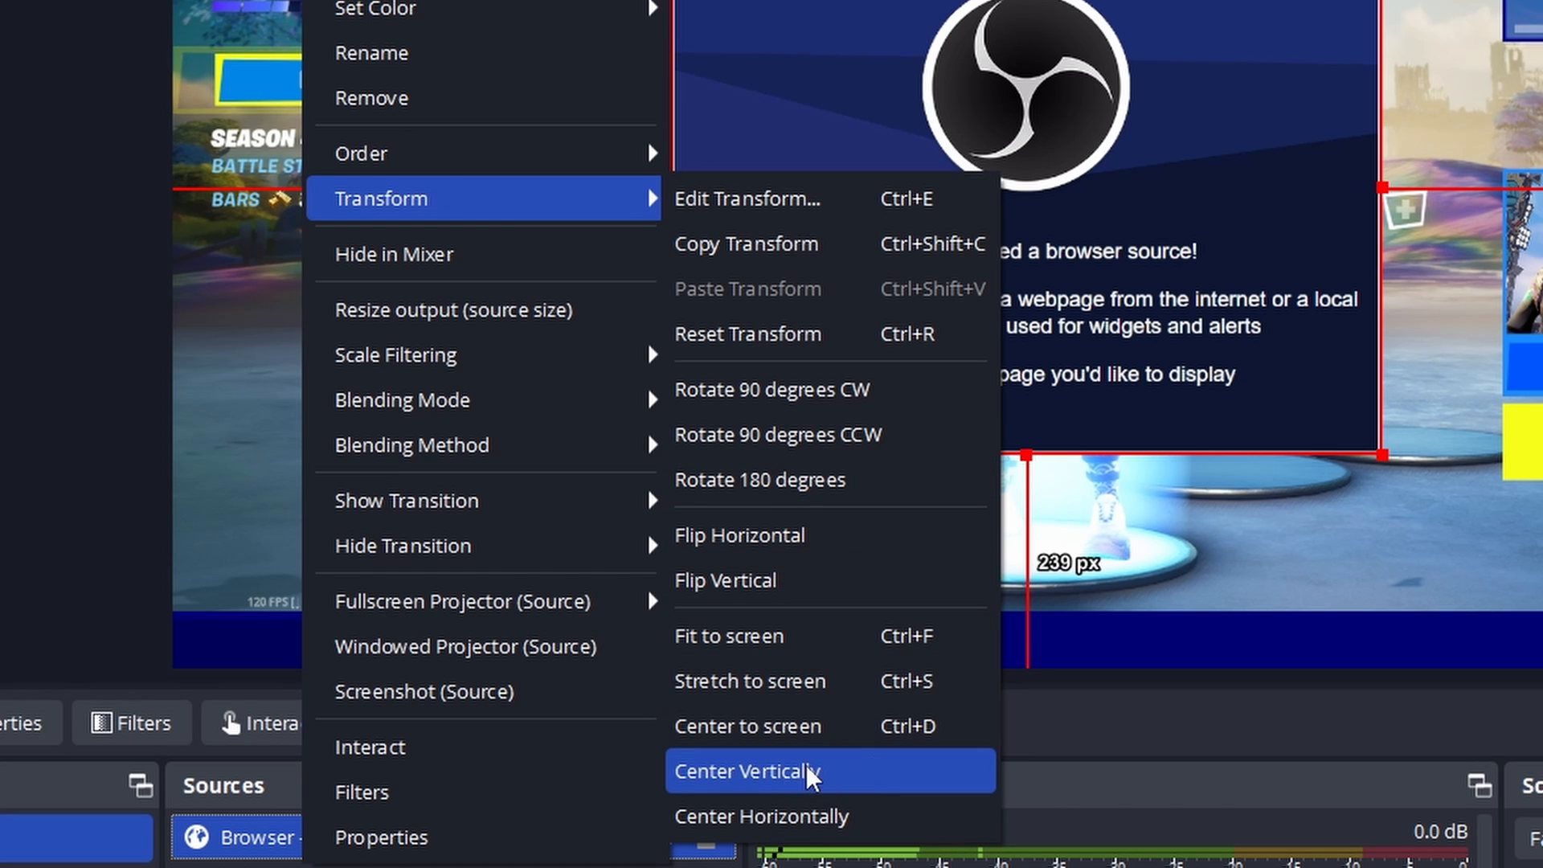
{"action": "left_click", "coordinate": [1053, 242]}
{"action": "left_click_drag", "start_coordinate": [1039, 138], "coordinate": [961, 243]}
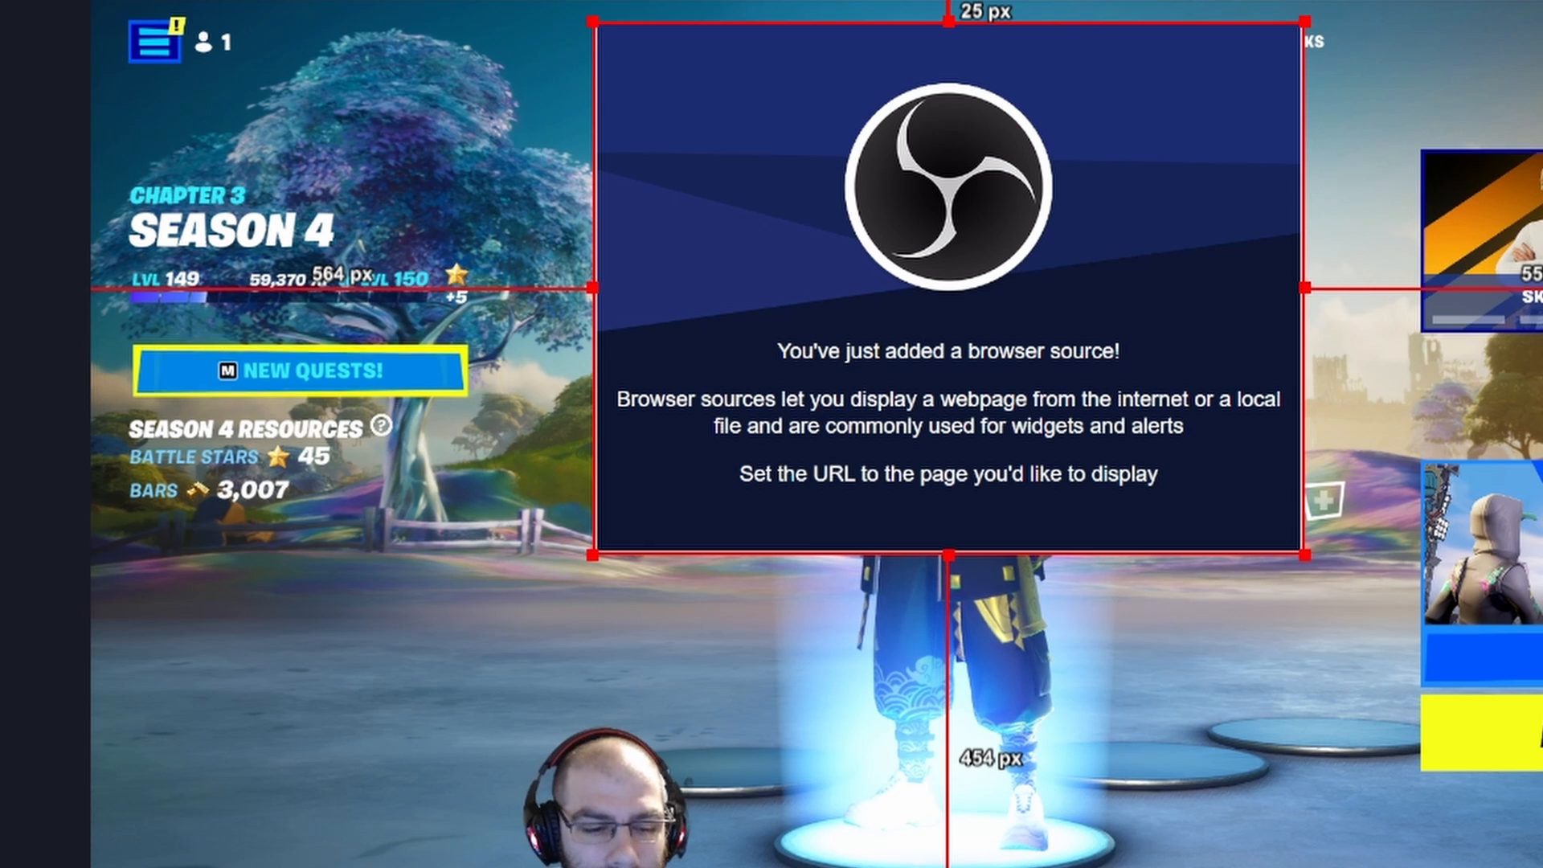
{"action": "right_click", "coordinate": [193, 866]}
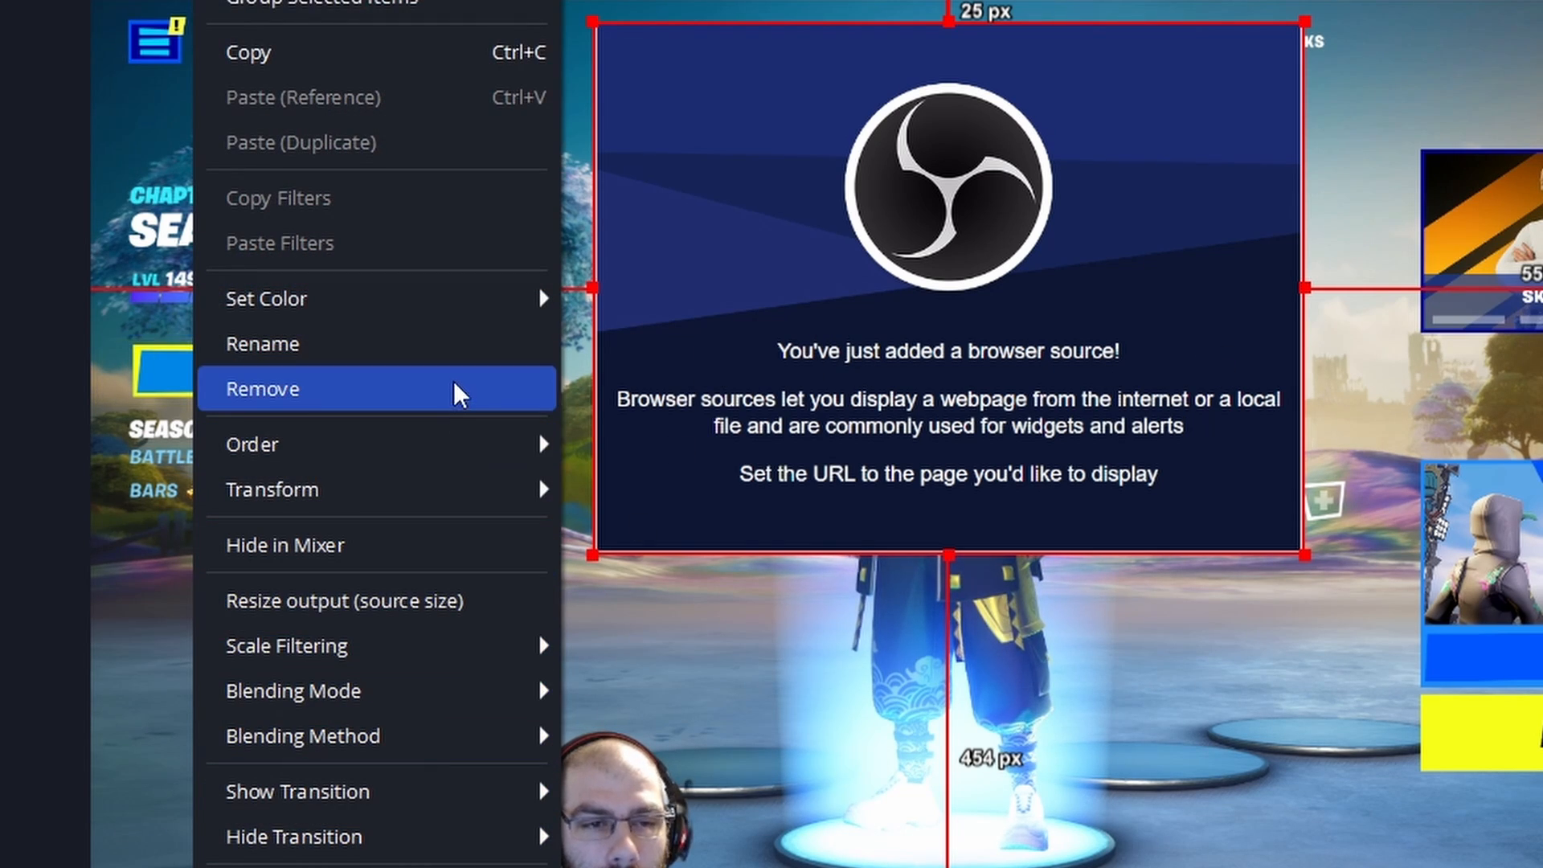
{"action": "mouse_move", "coordinate": [447, 500]}
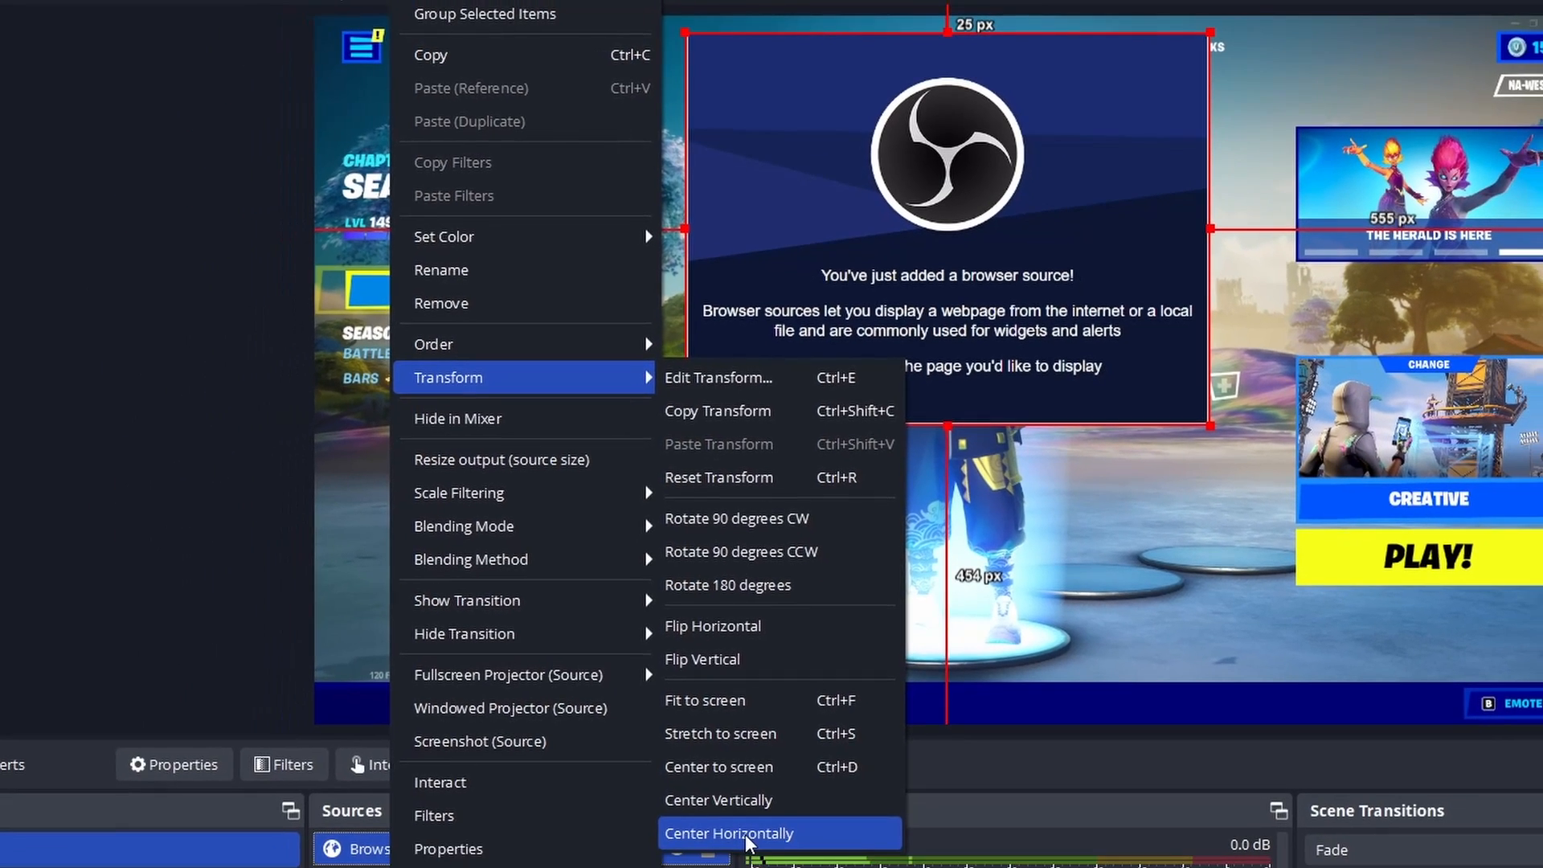
{"action": "left_click", "coordinate": [746, 836]}
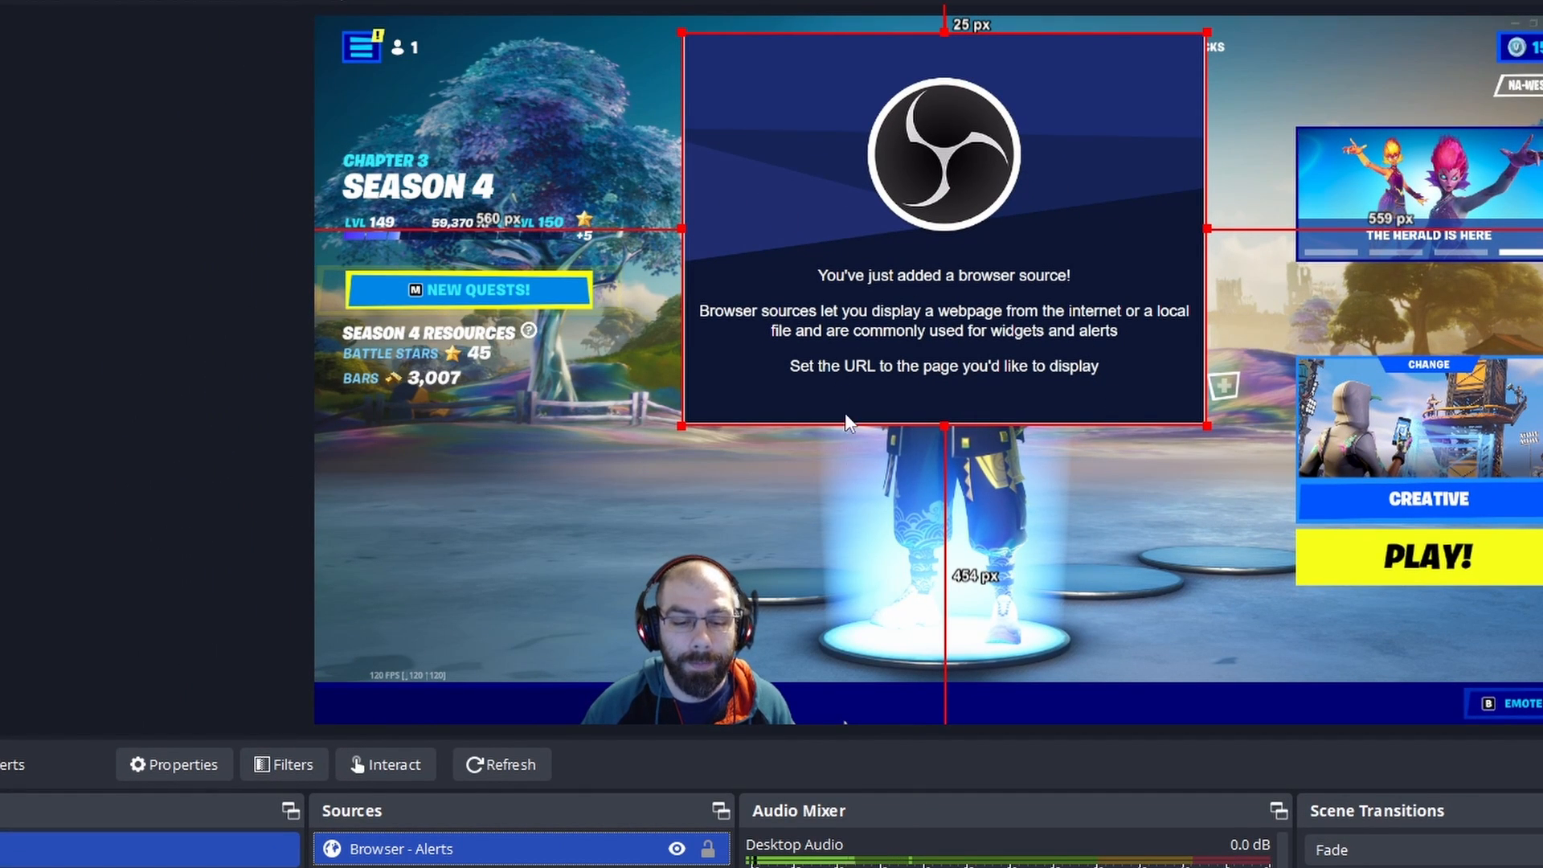
Step: Toggle the visibility of the Browser - Alerts source off and on, leaving it hidden and locked
{"action": "left_click", "coordinate": [678, 850]}
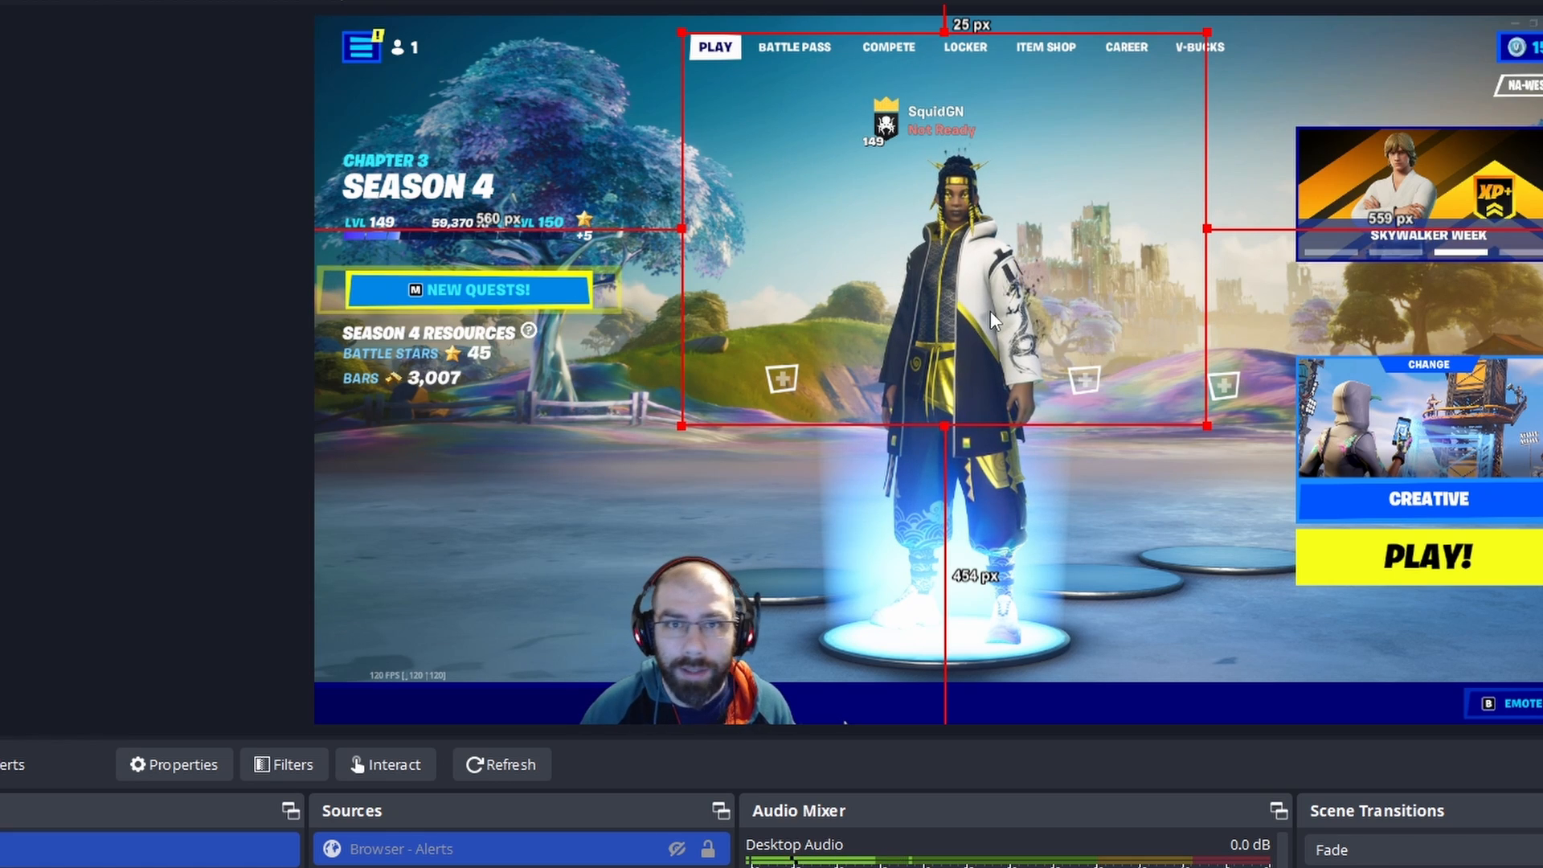
{"action": "left_click", "coordinate": [677, 849]}
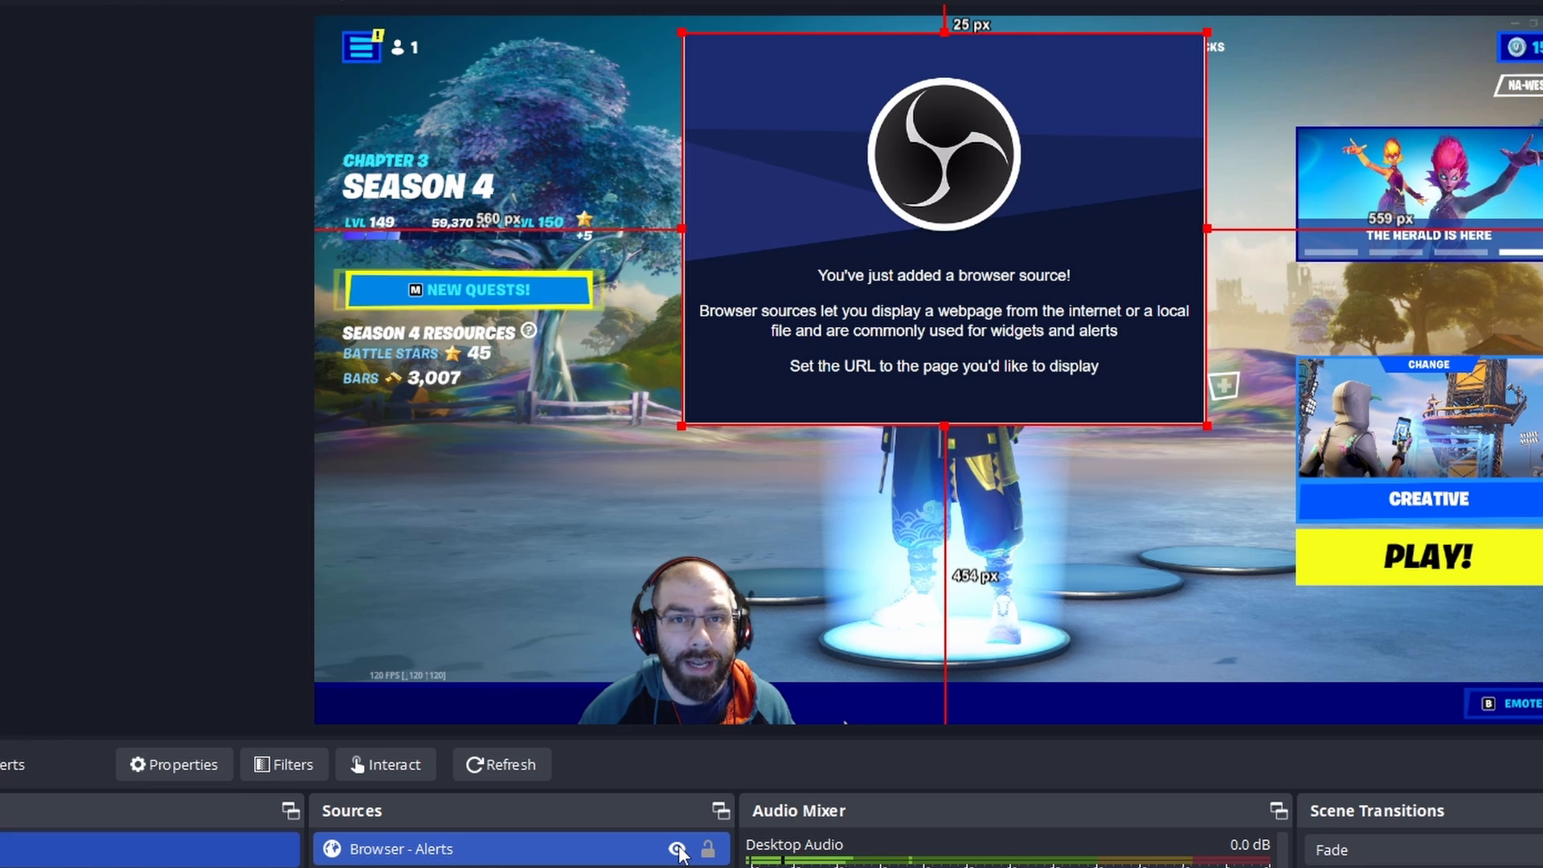
{"action": "left_click", "coordinate": [677, 849]}
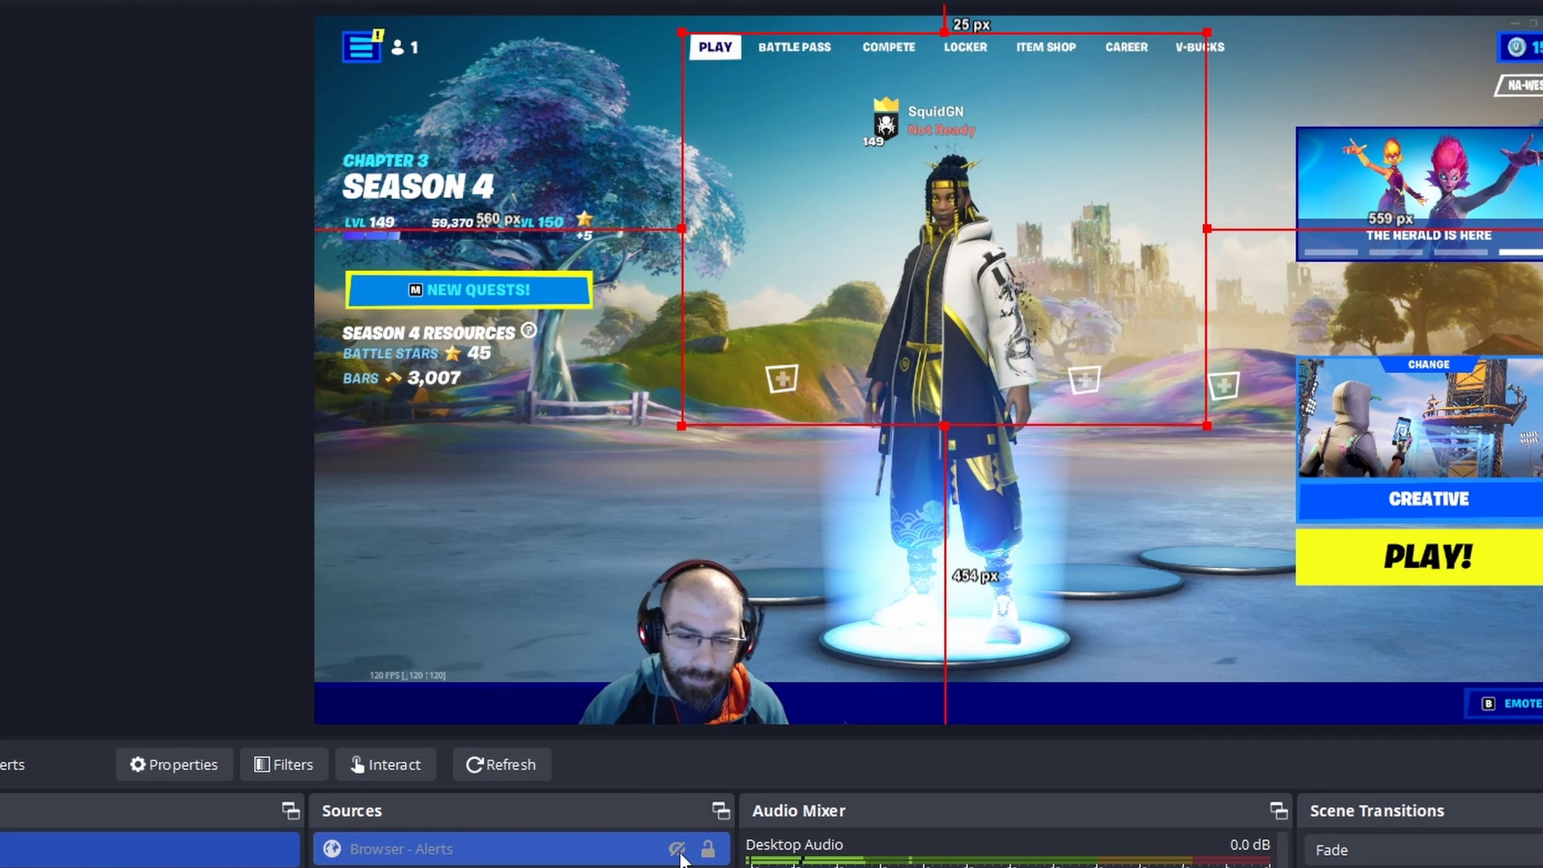
{"action": "left_click", "coordinate": [678, 849]}
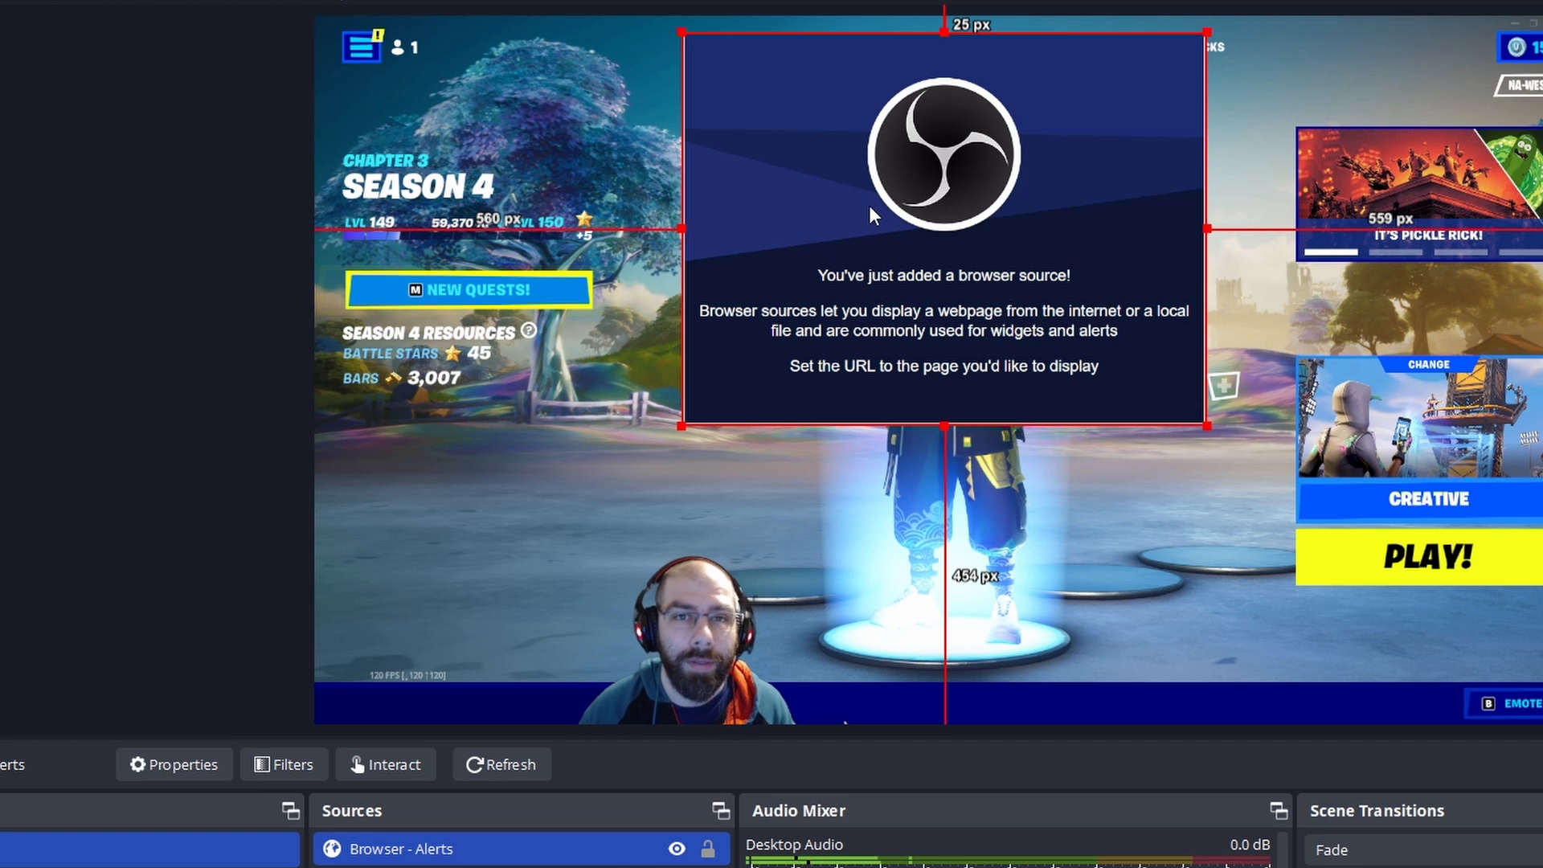
{"action": "left_click", "coordinate": [678, 849]}
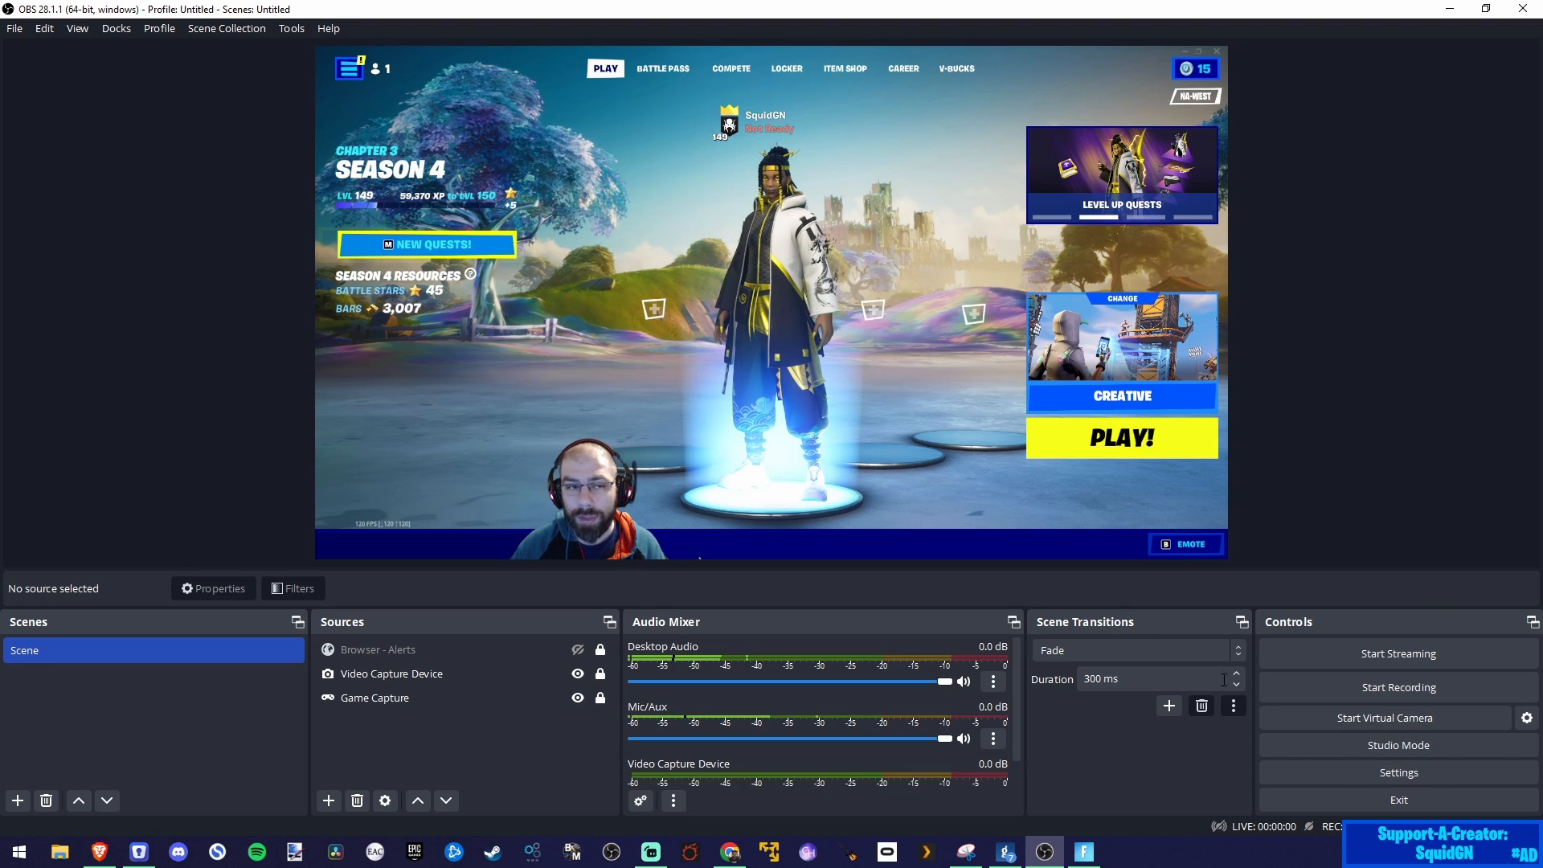
Step: Open the settings and examine the General options for output, source alignment snapping, projectors, system tray and preview
{"action": "left_click", "coordinate": [14, 29]}
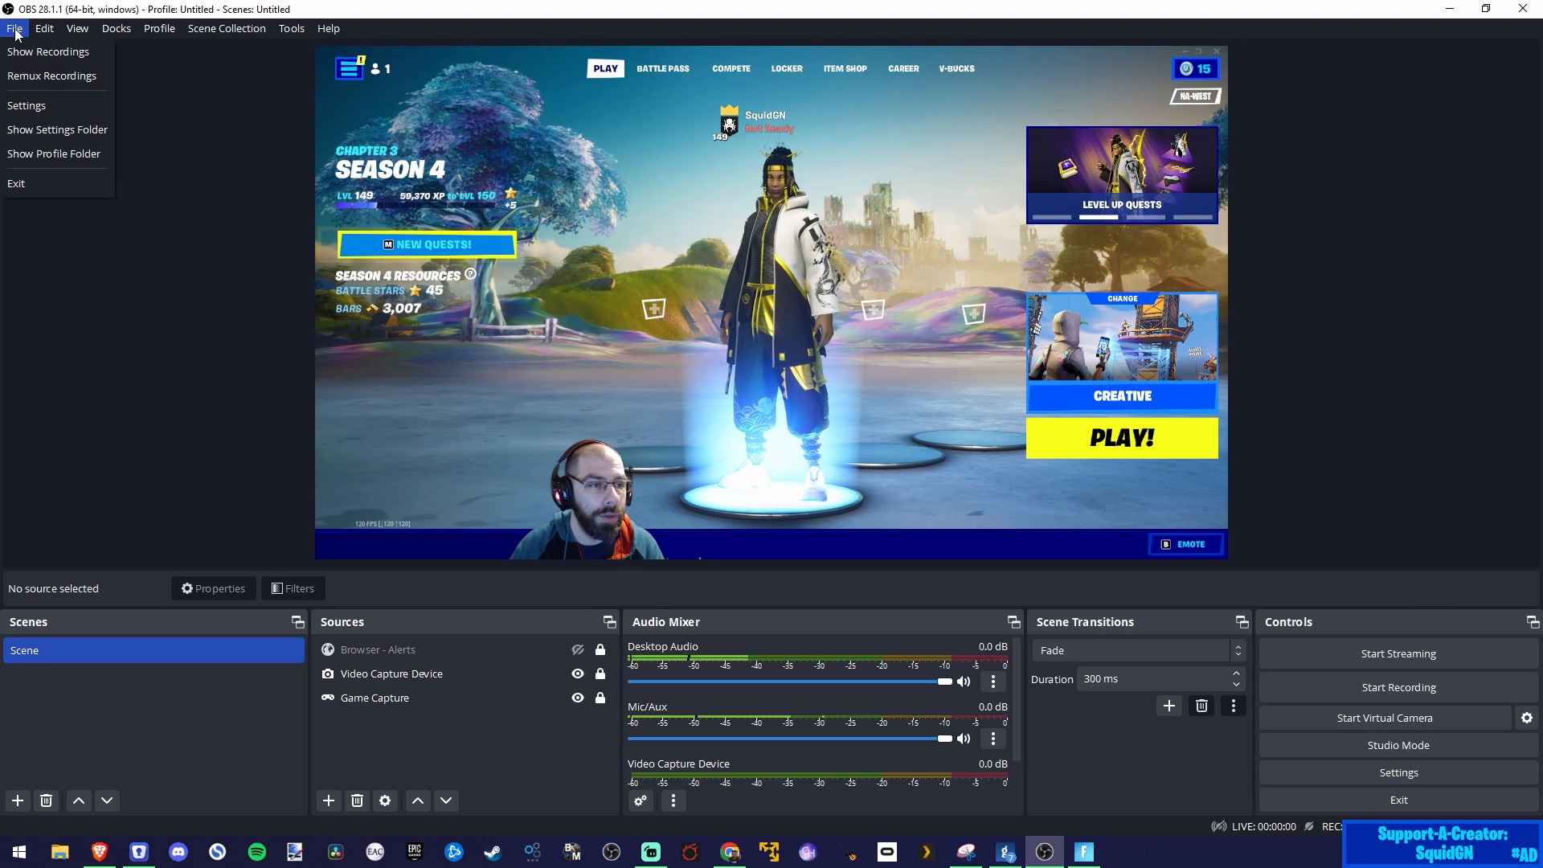
{"action": "left_click", "coordinate": [48, 108]}
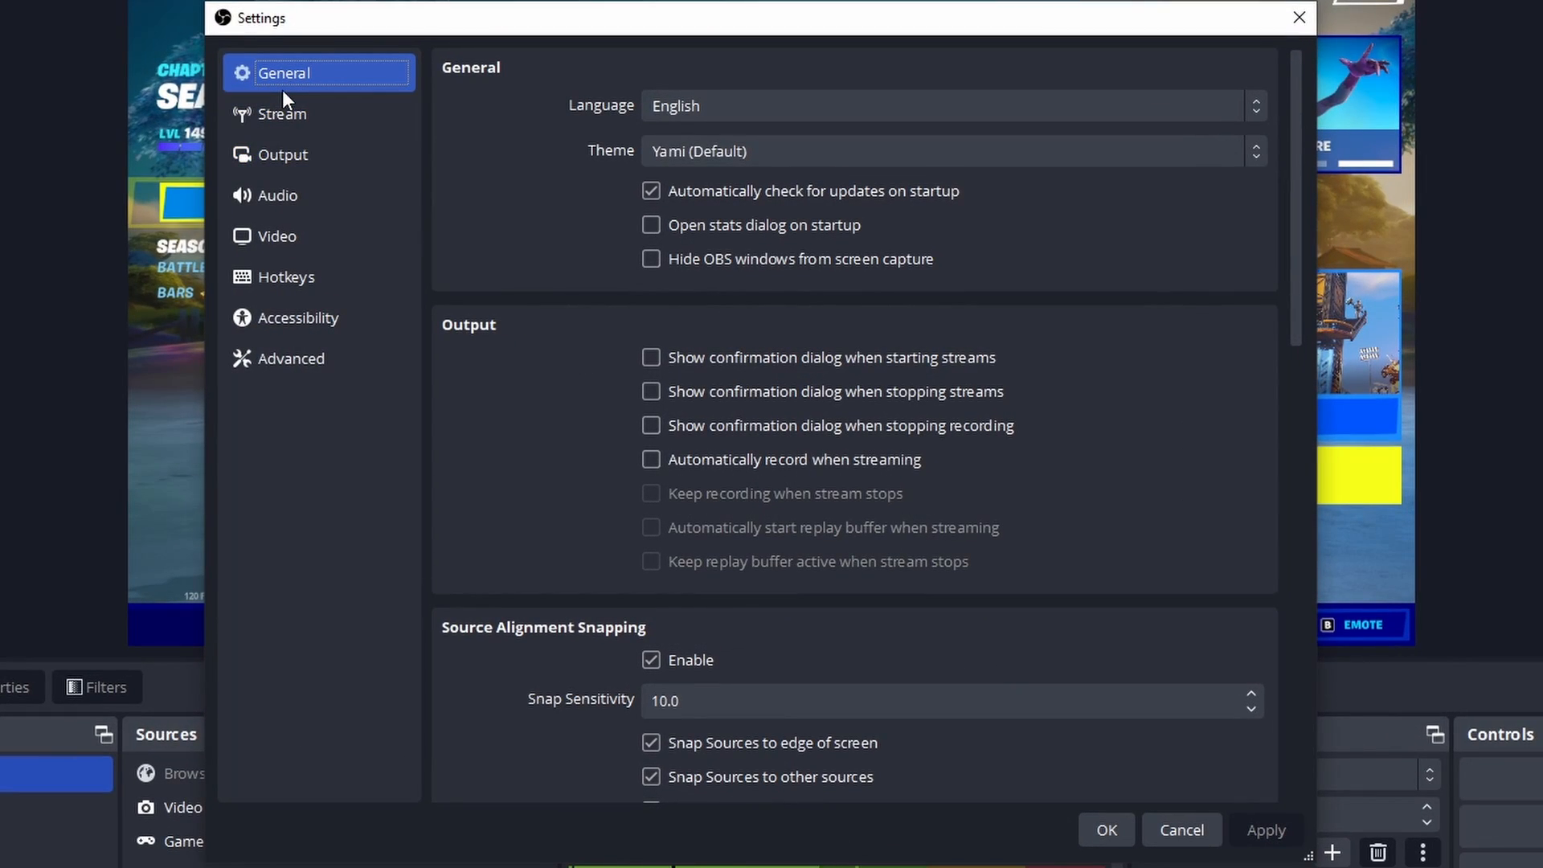
{"action": "scroll", "coordinate": [621, 352], "scroll_direction": "down", "scroll_amount": 2}
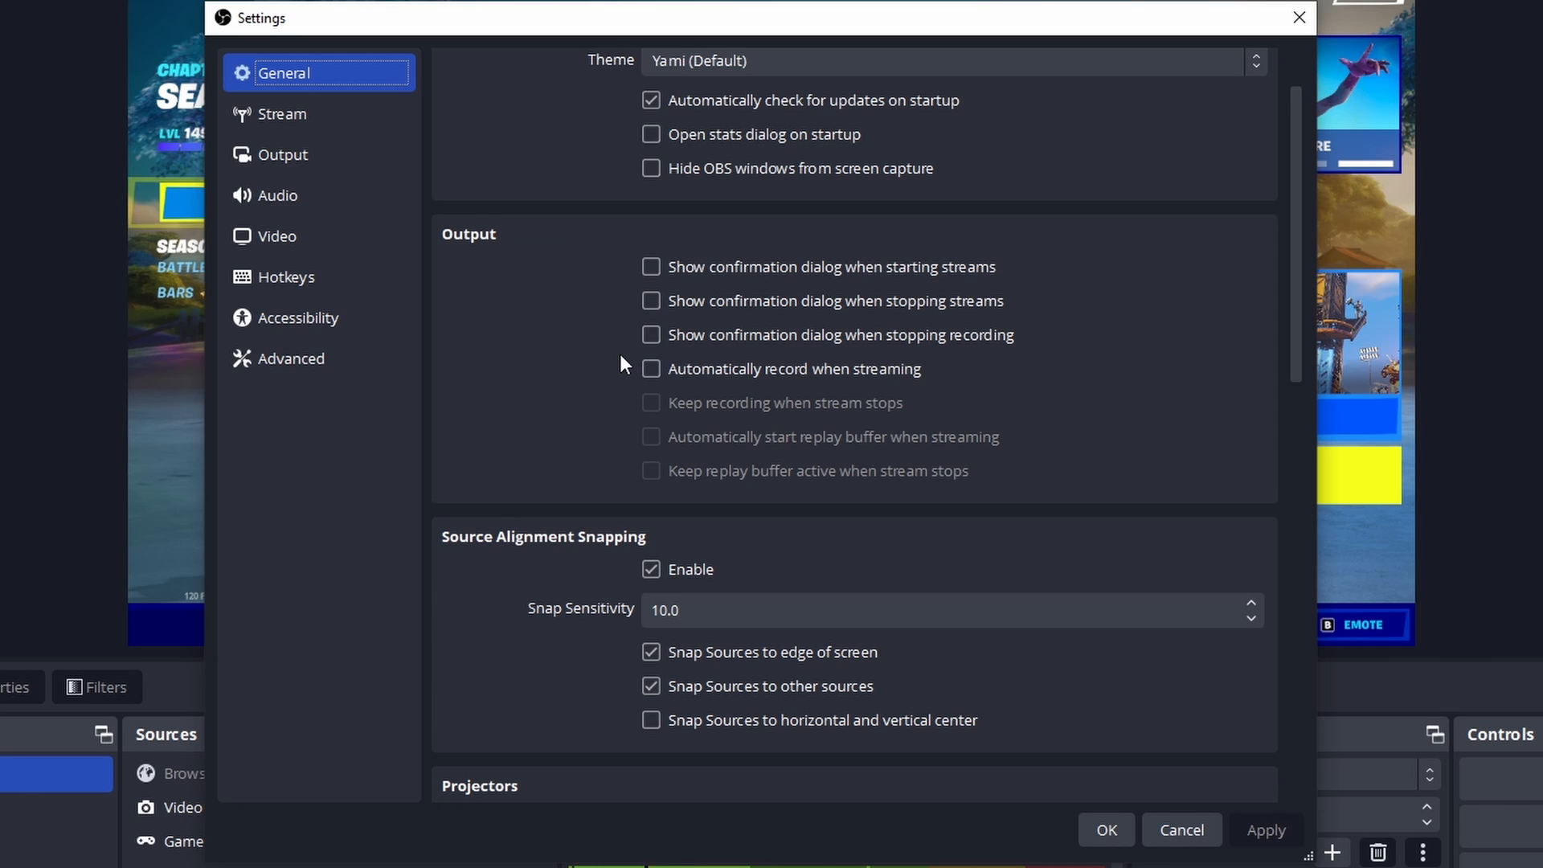
{"action": "scroll", "coordinate": [619, 353], "scroll_direction": "down", "scroll_amount": 3}
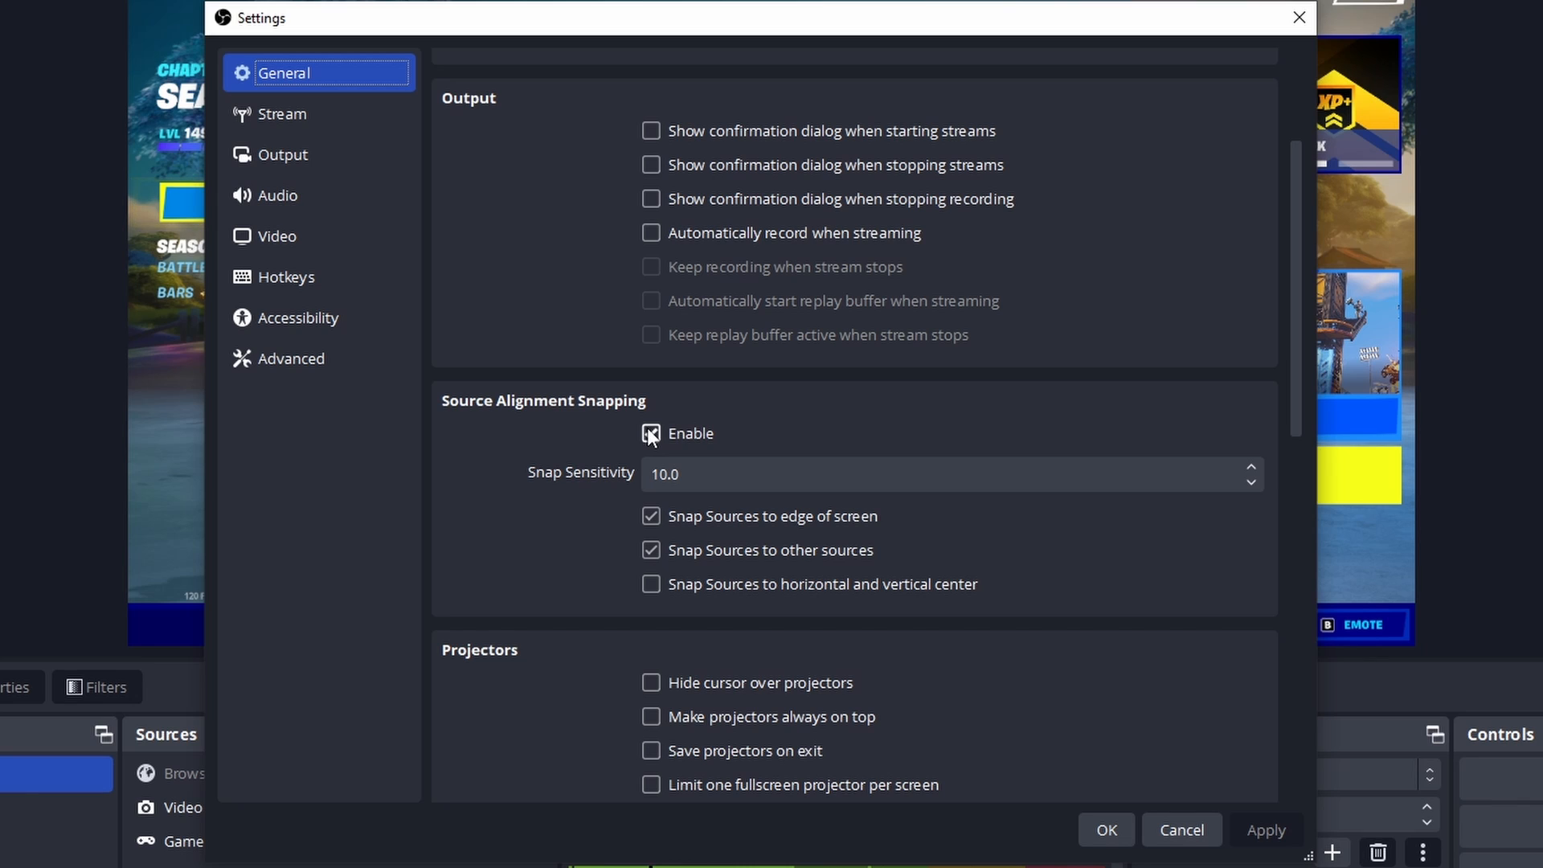
{"action": "scroll", "coordinate": [603, 447], "scroll_direction": "down", "scroll_amount": 3}
{"action": "scroll", "coordinate": [635, 413], "scroll_direction": "down", "scroll_amount": 2}
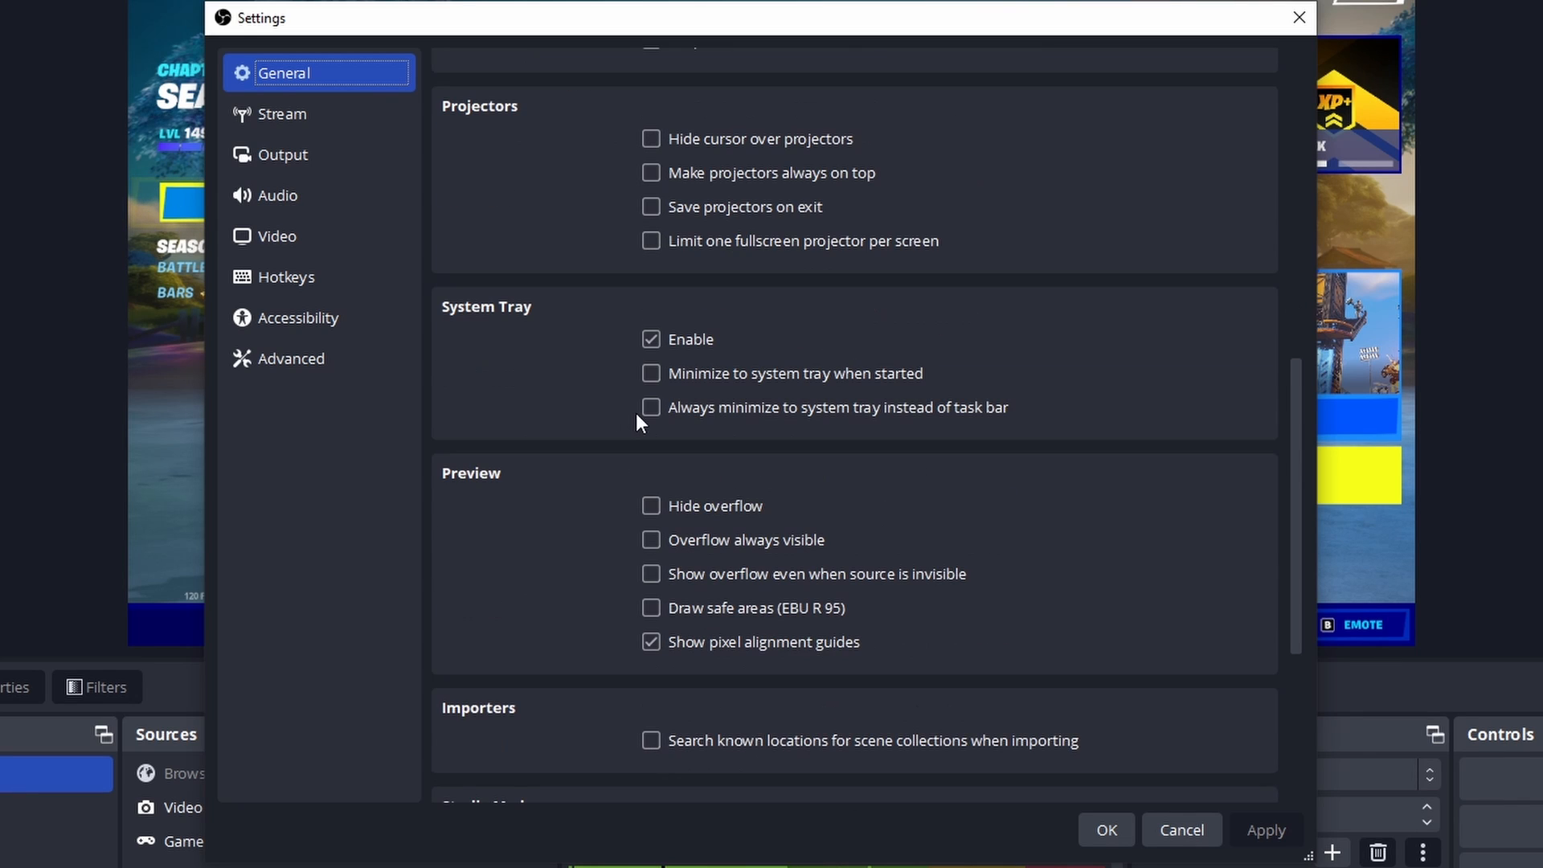
{"action": "scroll", "coordinate": [580, 482], "scroll_direction": "down", "scroll_amount": 3}
{"action": "scroll", "coordinate": [564, 500], "scroll_direction": "up", "scroll_amount": 7}
{"action": "scroll", "coordinate": [565, 503], "scroll_direction": "up", "scroll_amount": 4}
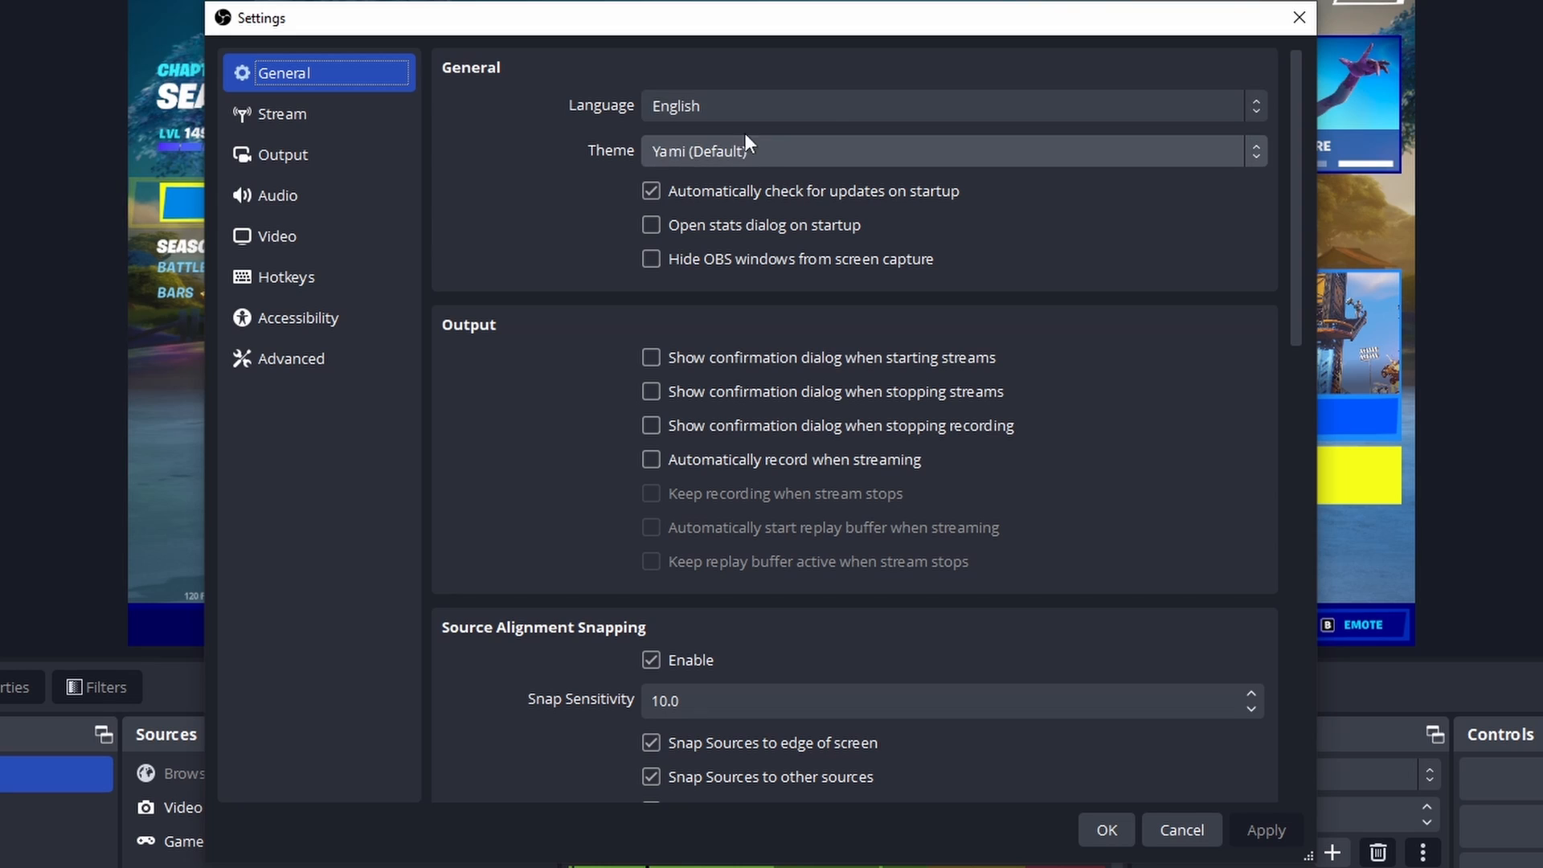
Step: Set the Twitch Chat Add-Ons in the stream settings to BetterTTV and FrankerFaceZ
{"action": "left_click", "coordinate": [319, 119]}
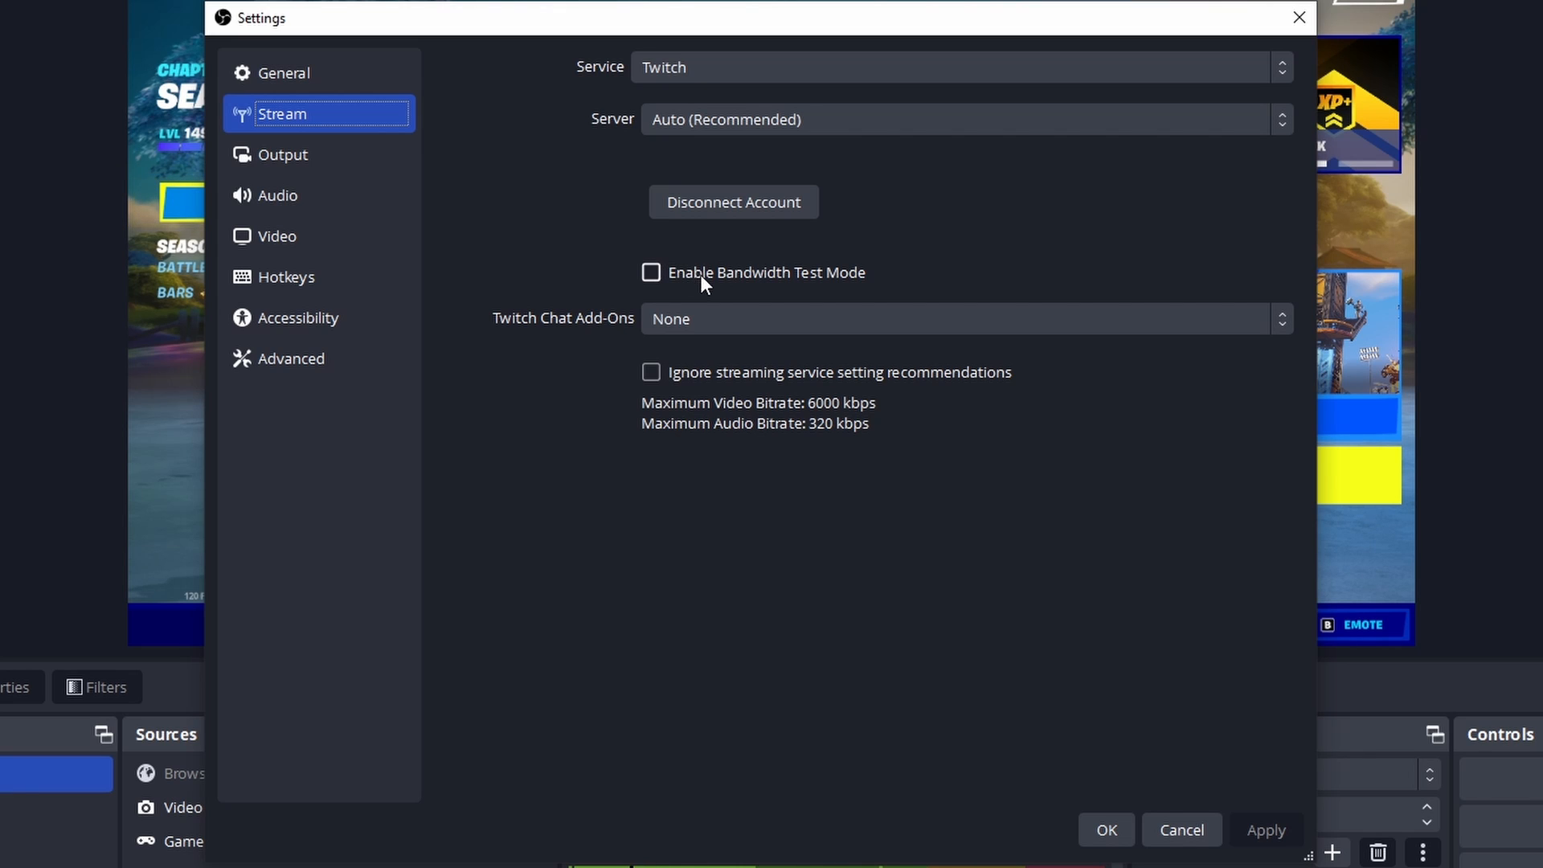
{"action": "left_click", "coordinate": [736, 318]}
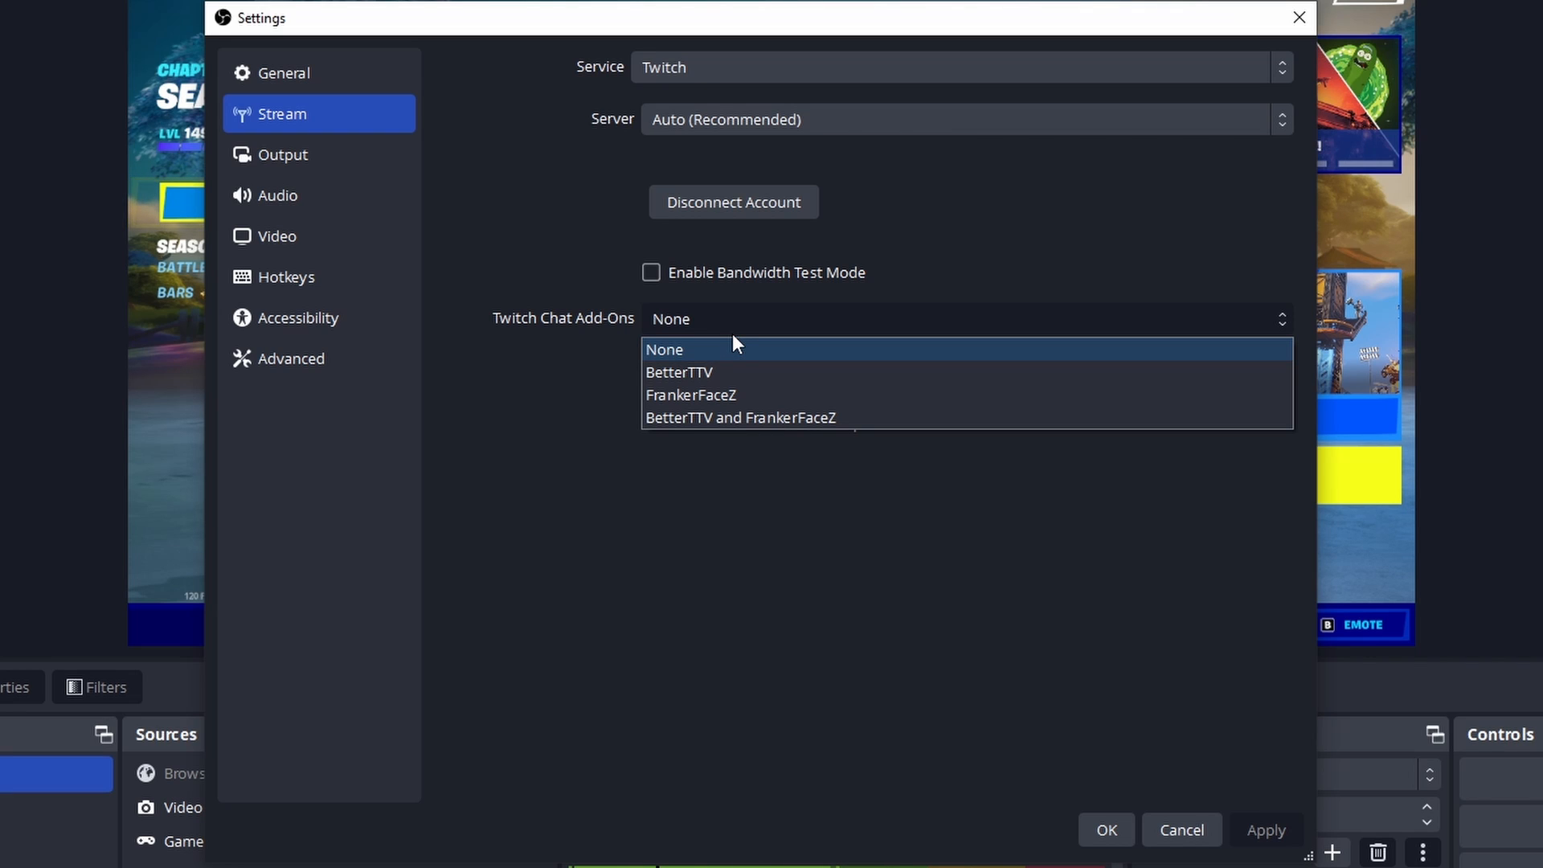
{"action": "left_click", "coordinate": [768, 417]}
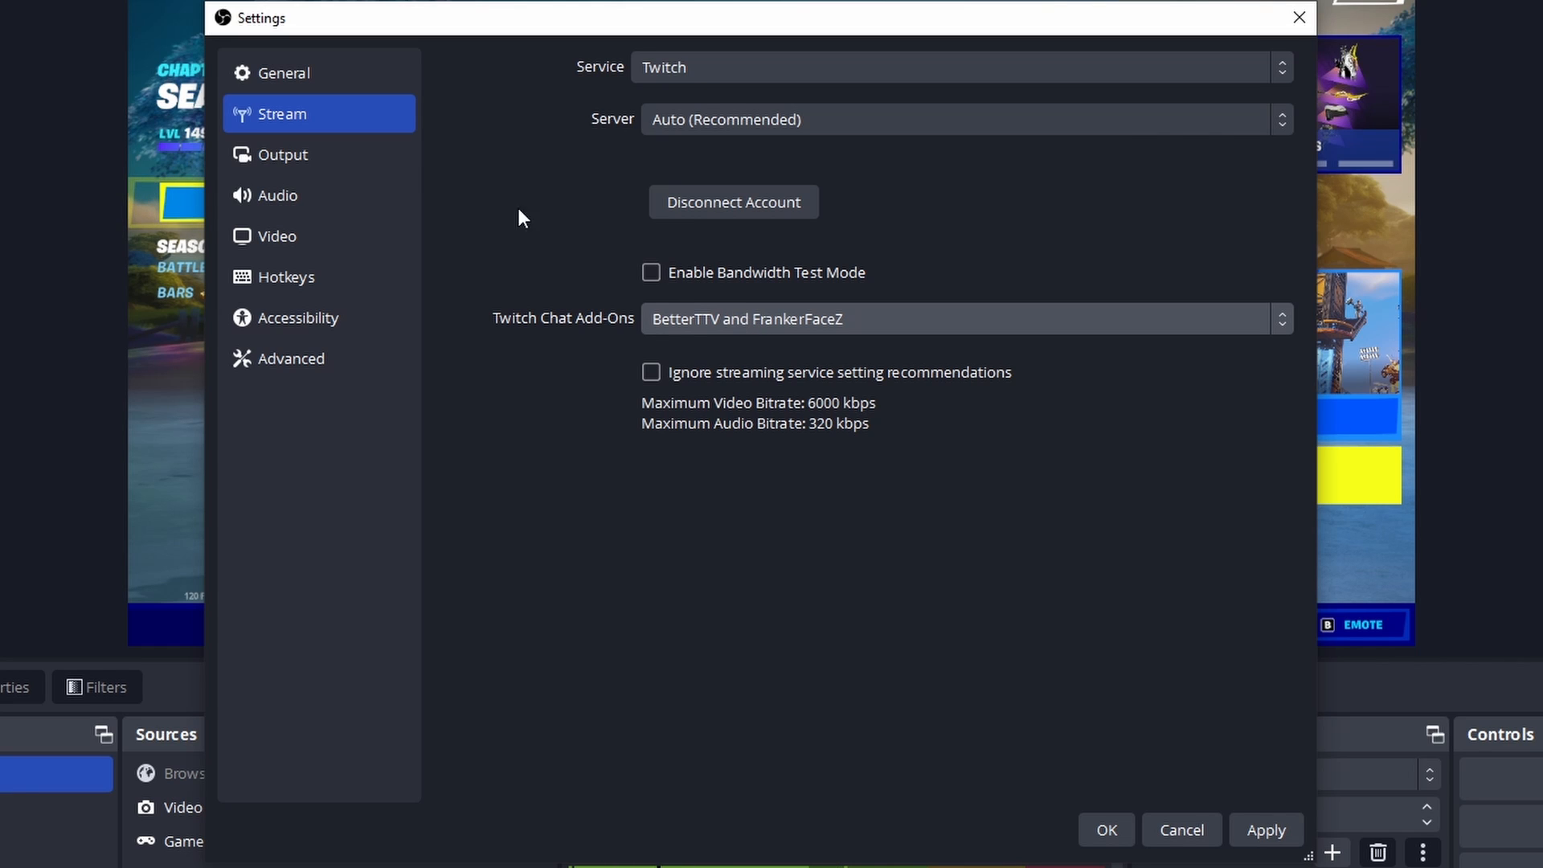
Step: Switch the output mode to Advanced to compare its options and return it to Simple
{"action": "left_click", "coordinate": [305, 157]}
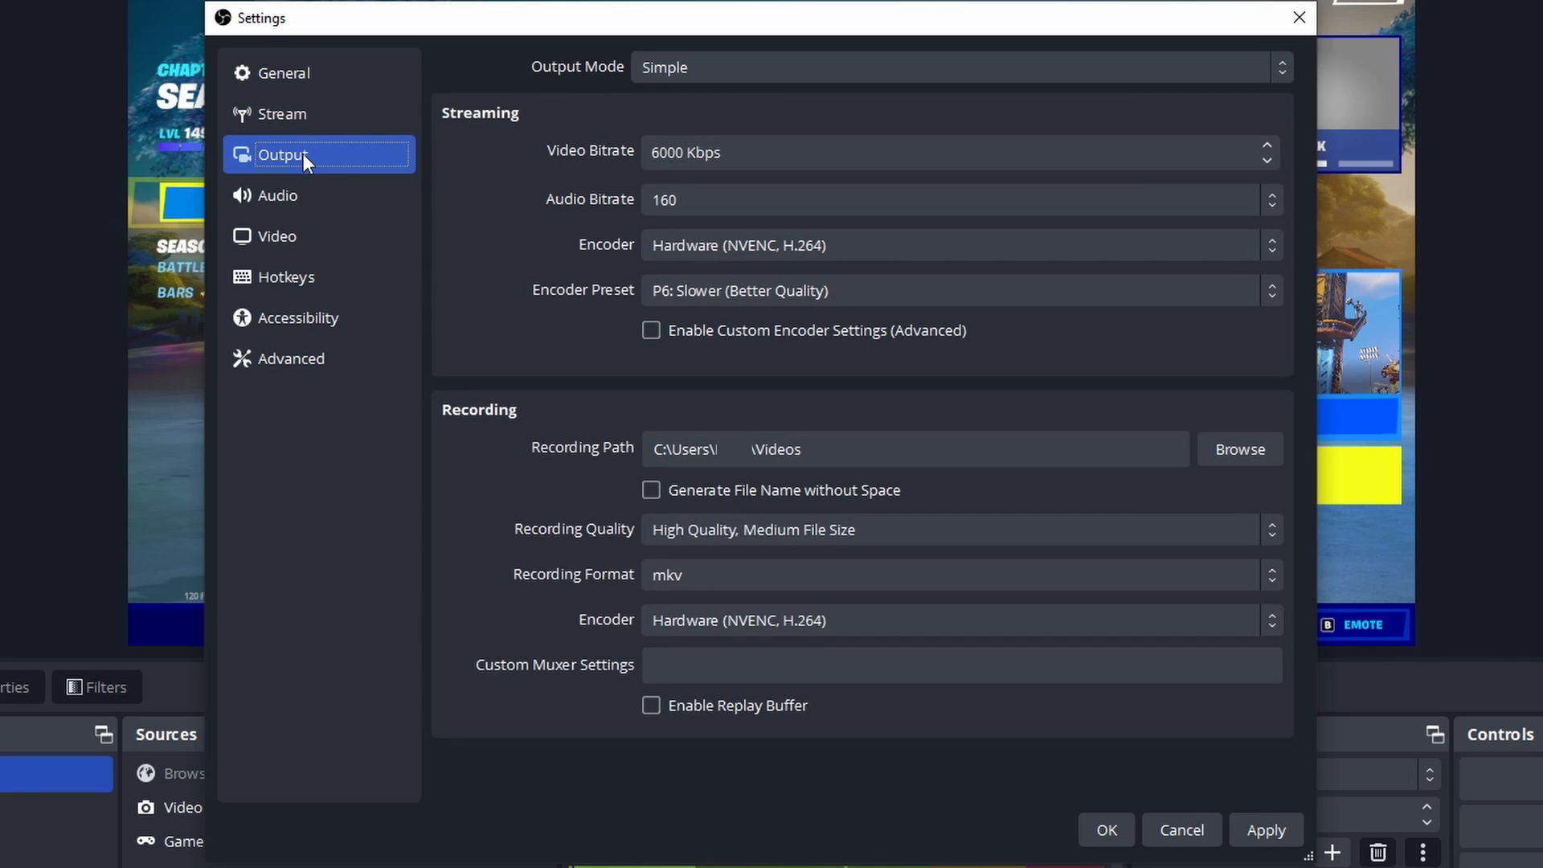
{"action": "left_click", "coordinate": [769, 68]}
{"action": "left_click", "coordinate": [704, 121]}
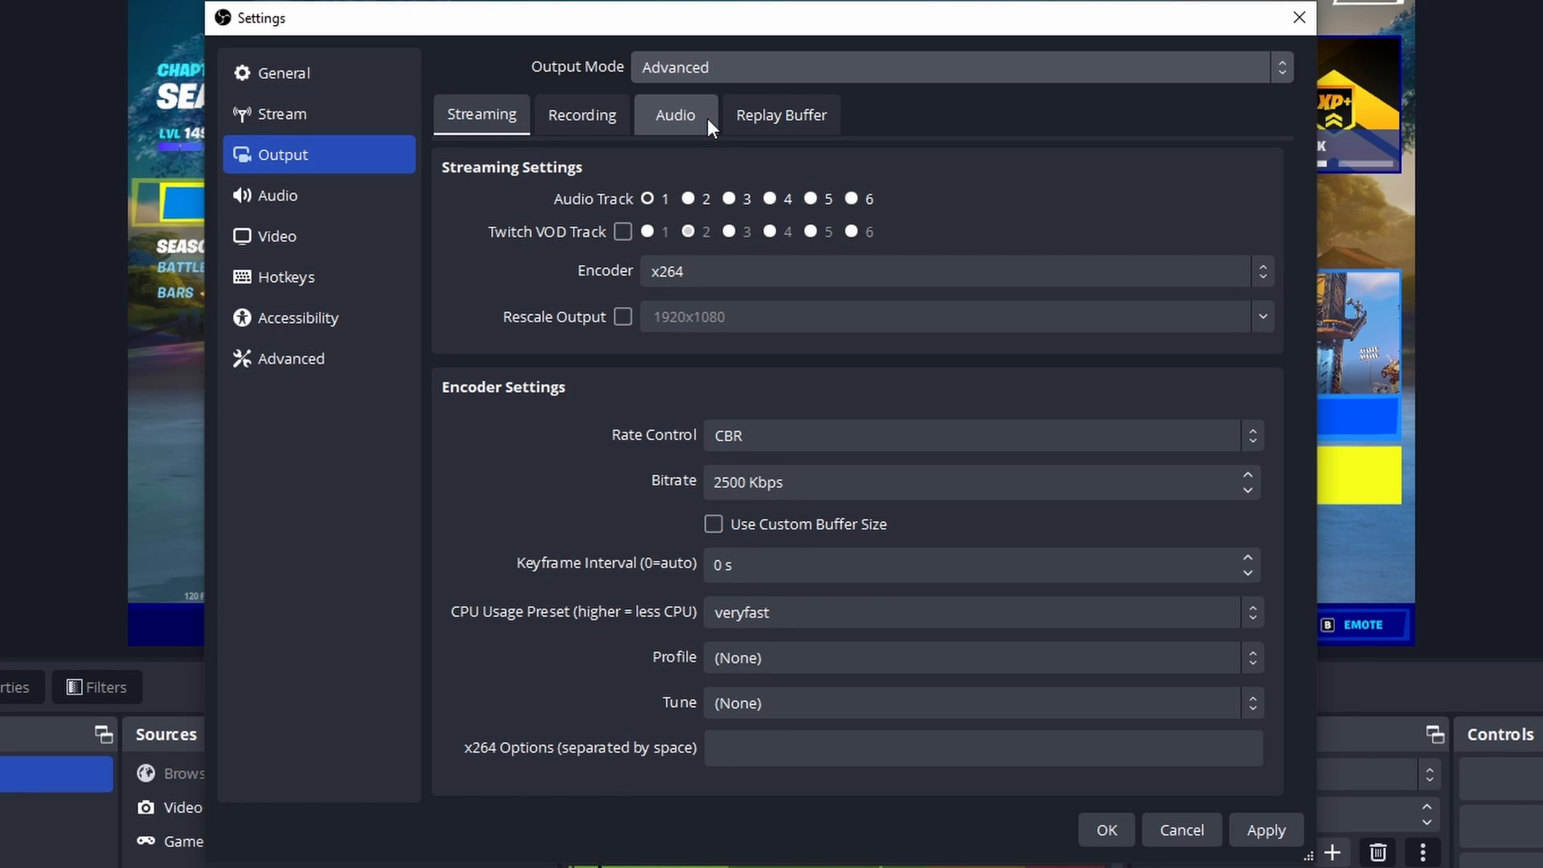
{"action": "left_click", "coordinate": [694, 70]}
{"action": "key", "text": "Escape"}
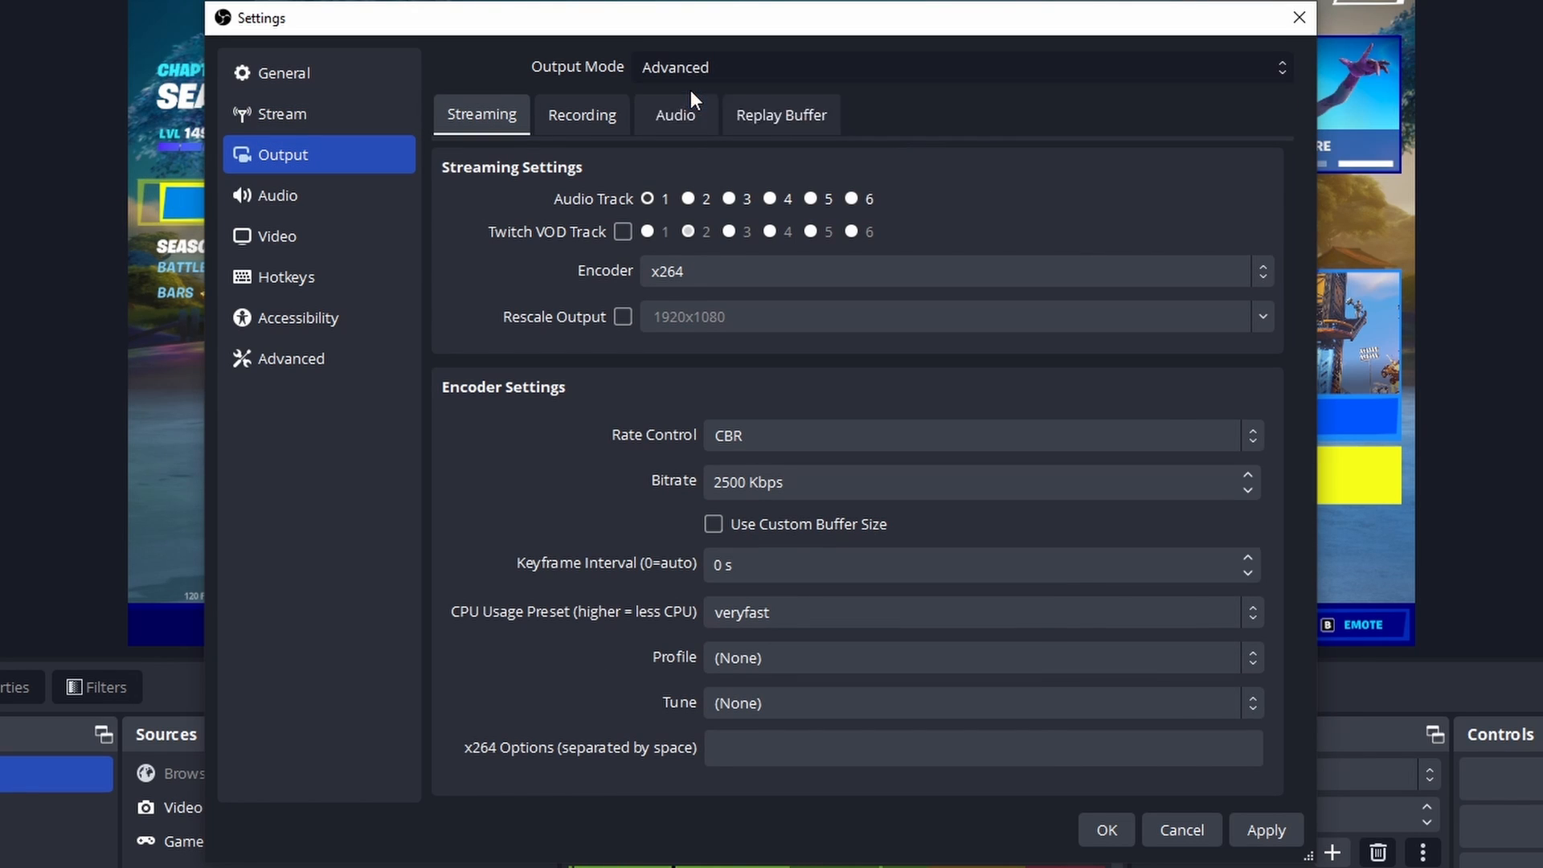
{"action": "key", "text": "Up"}
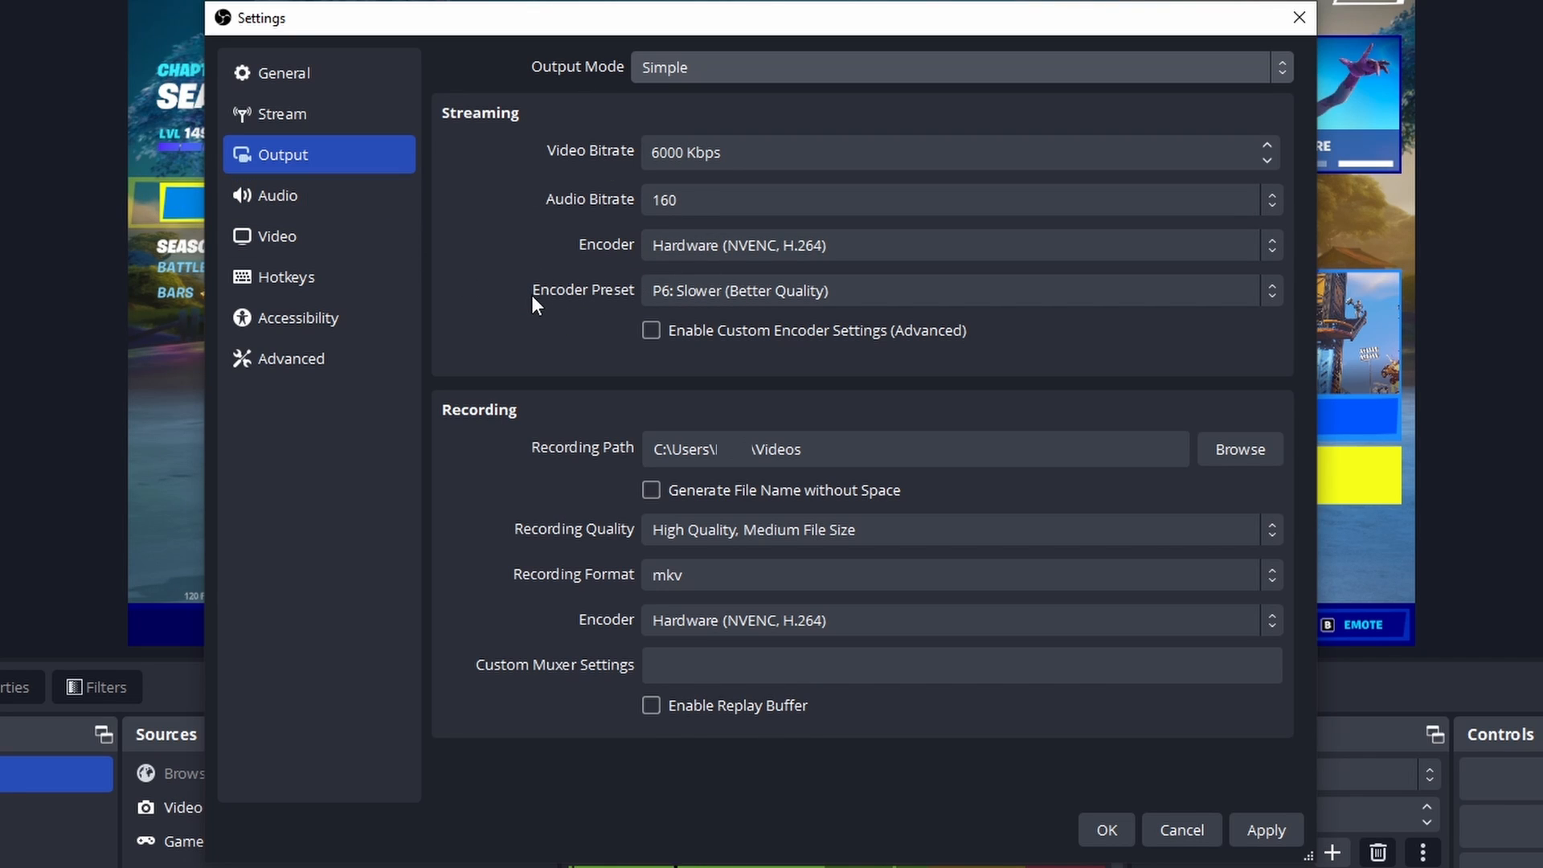
Step: Set the output mode to Advanced and review its Recording and Streaming settings
{"action": "left_click", "coordinate": [724, 62]}
{"action": "left_click", "coordinate": [692, 120]}
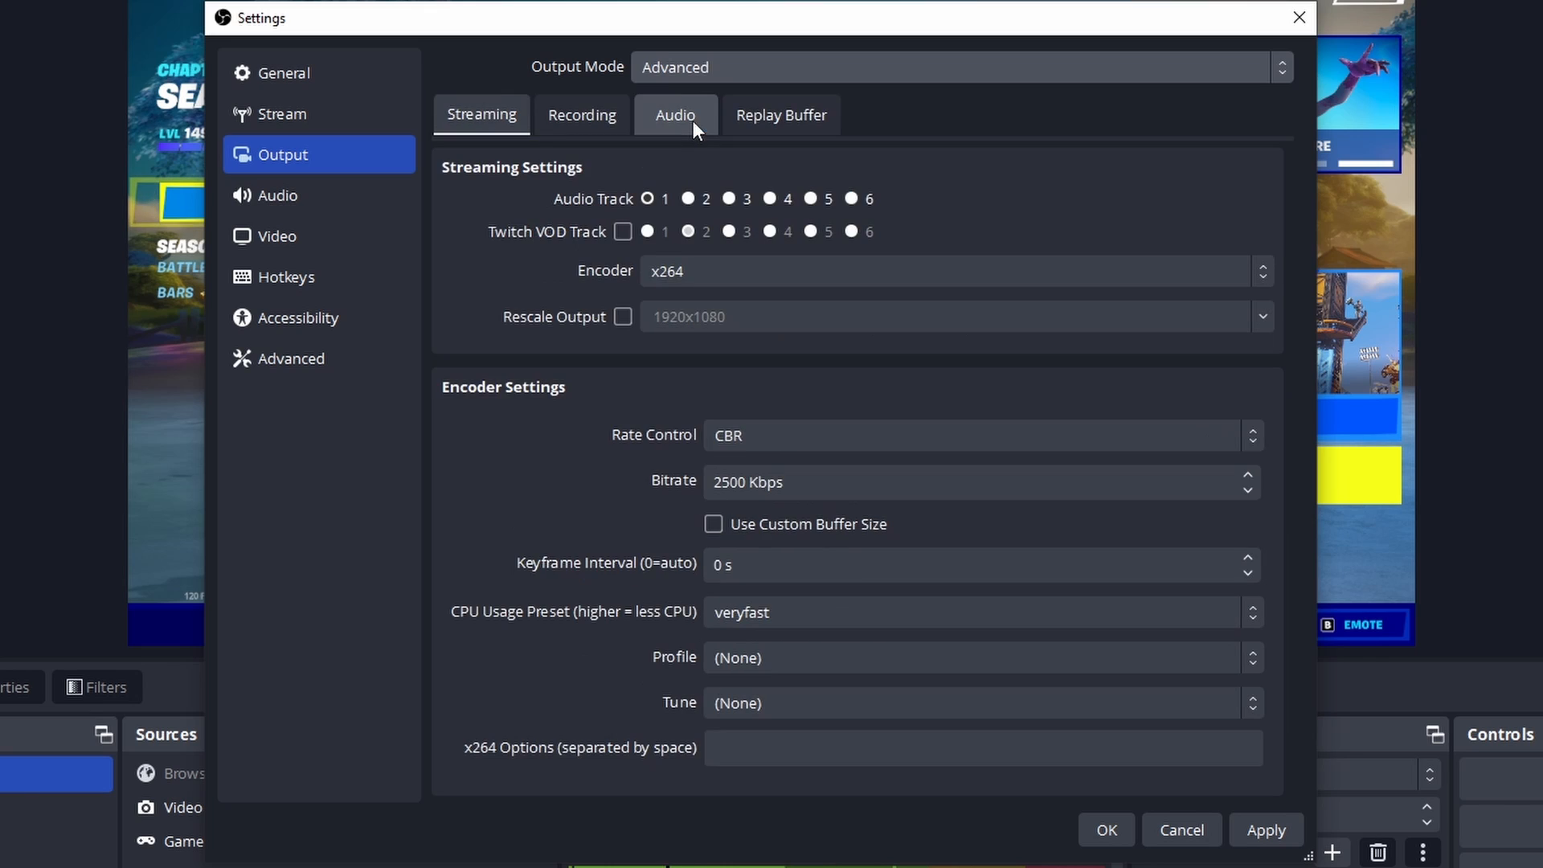
{"action": "left_click", "coordinate": [581, 122]}
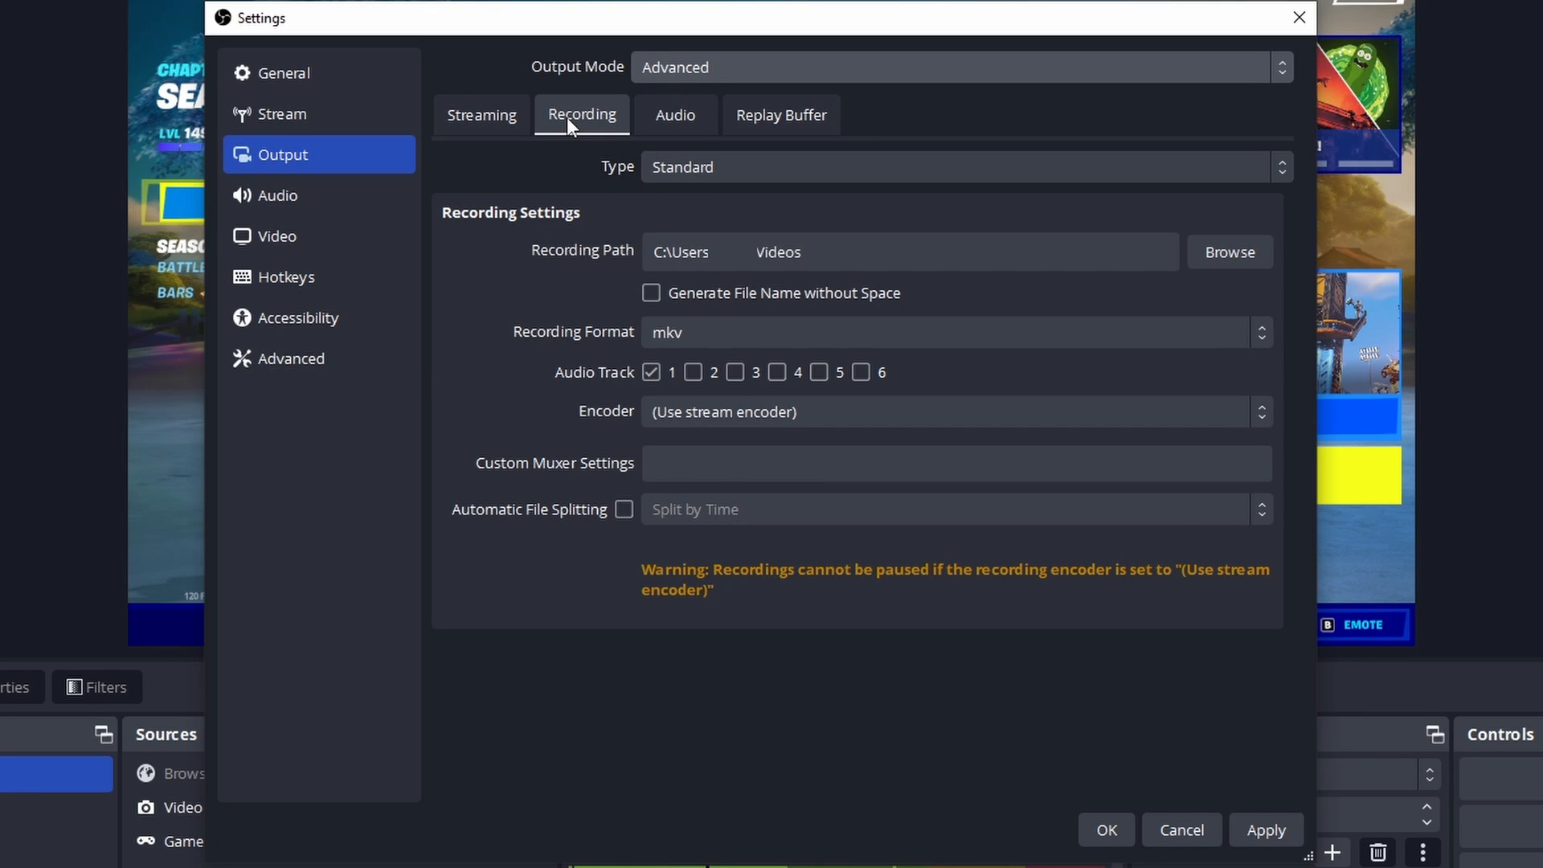
{"action": "left_click", "coordinate": [485, 106]}
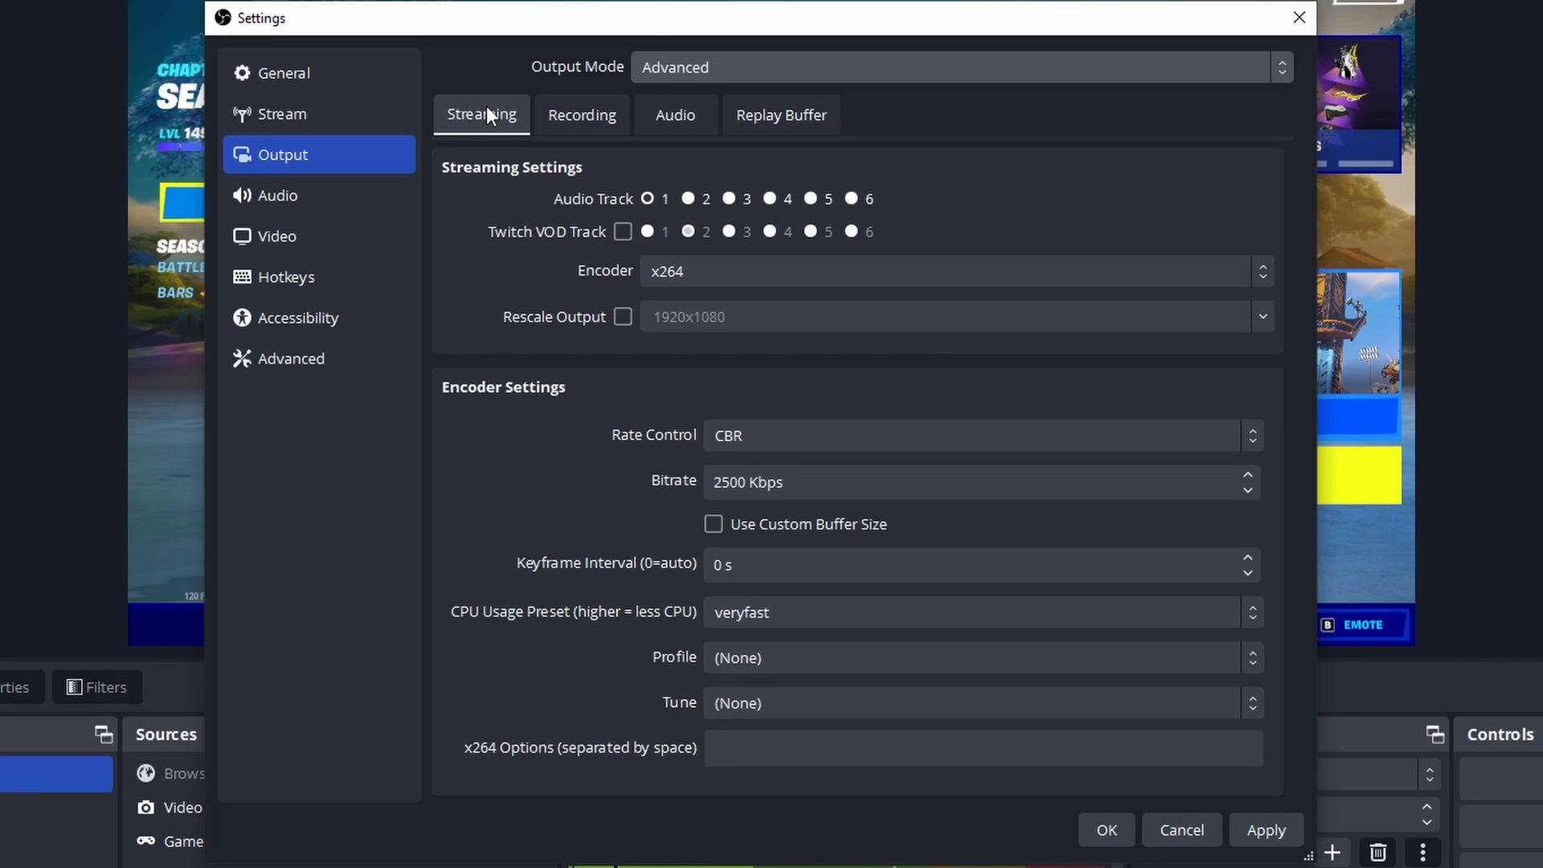
Step: Review the devices available for Desktop Audio in the audio settings, keeping the current selection
{"action": "left_click", "coordinate": [334, 197]}
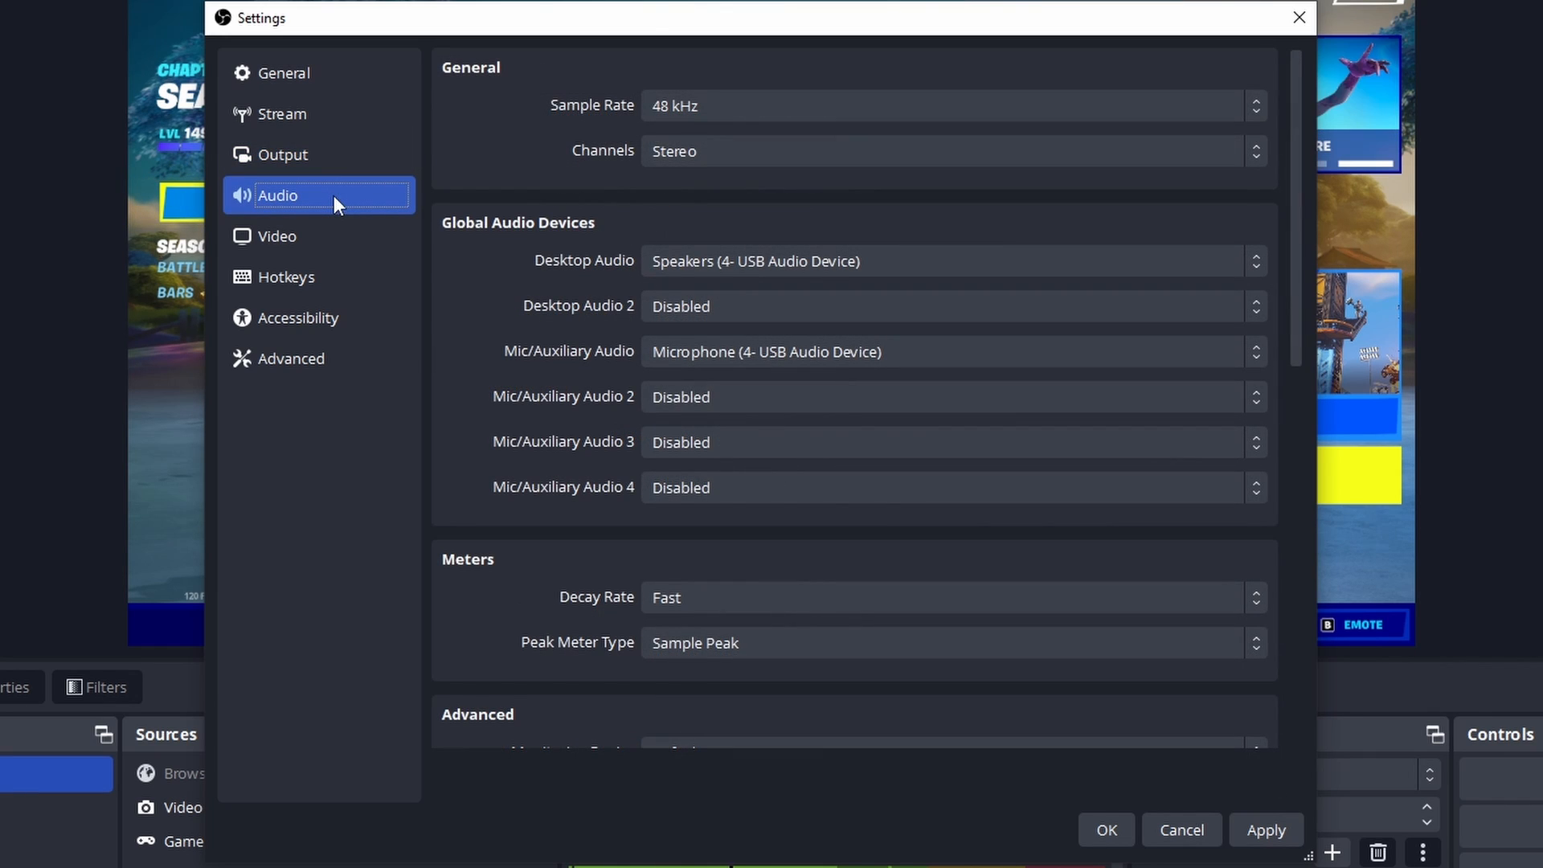
{"action": "left_click", "coordinate": [783, 262]}
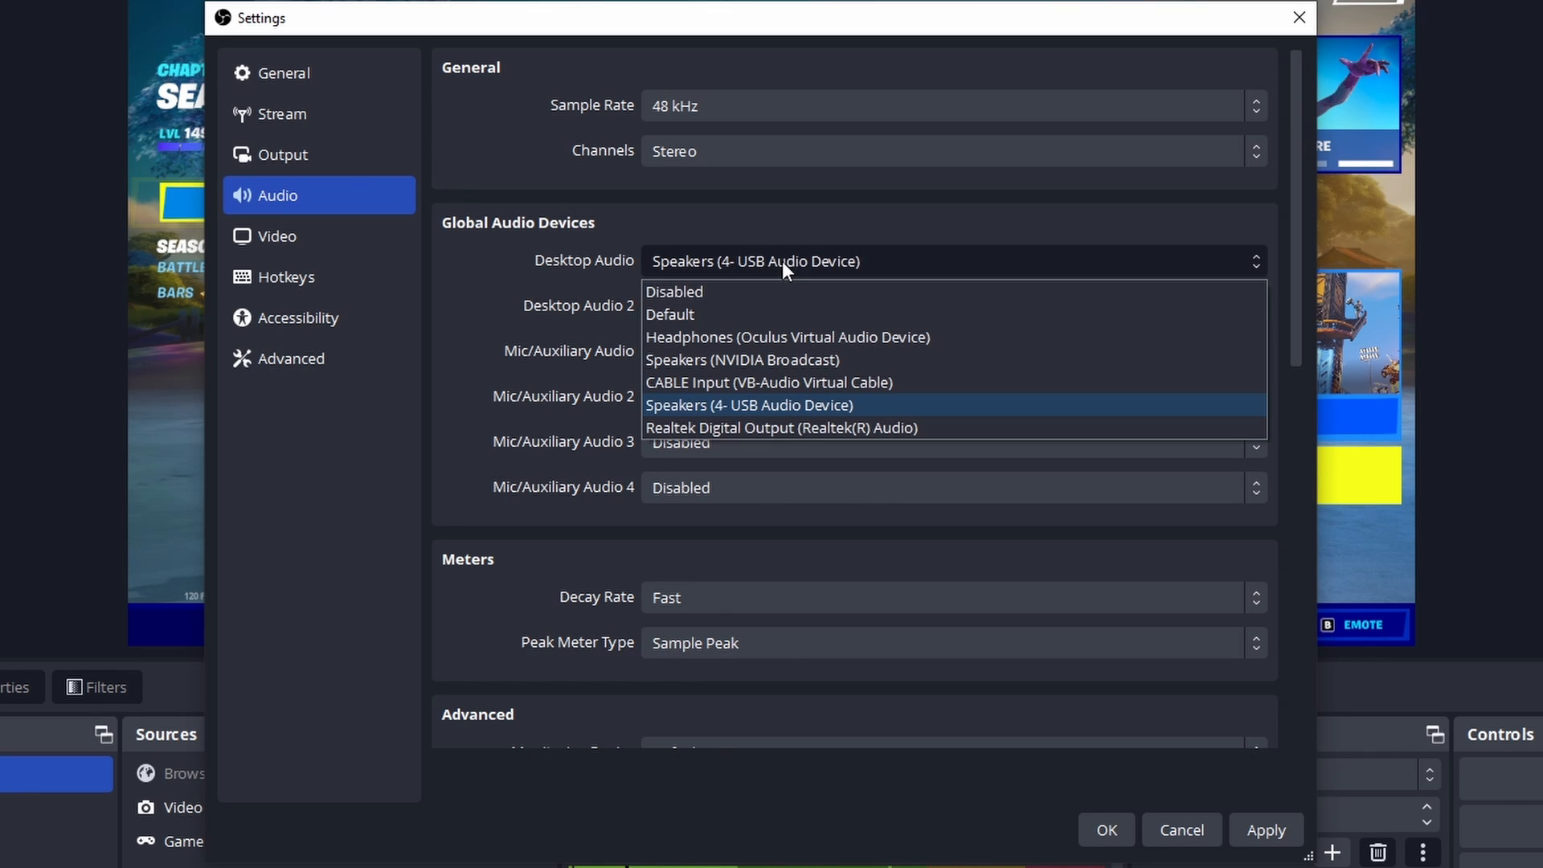
{"action": "left_click", "coordinate": [753, 212]}
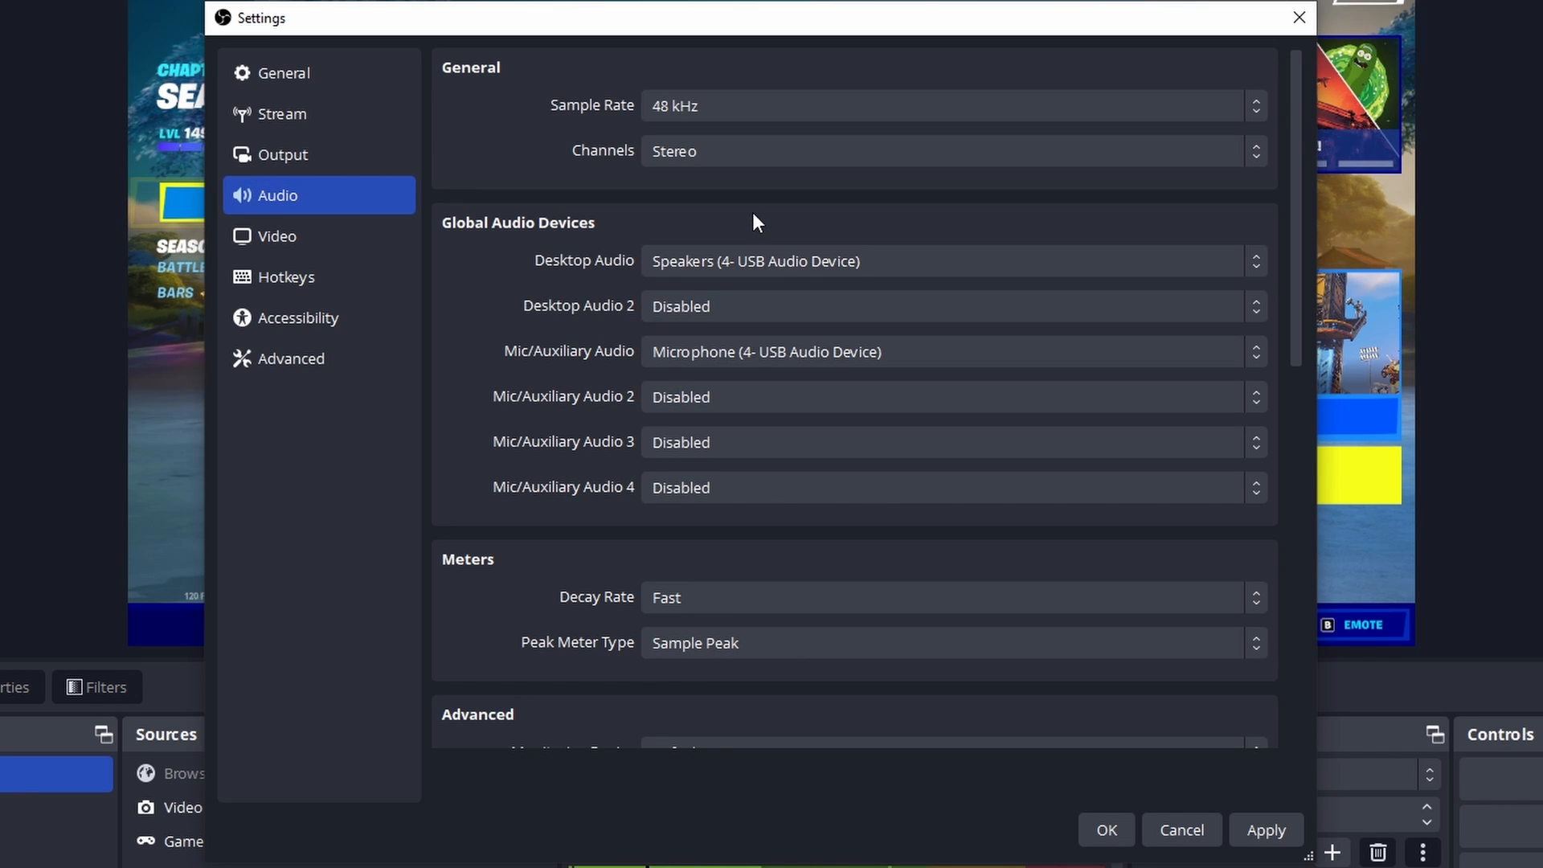
Step: Set the output (scaled) resolution to 1280x720 and the common FPS value to 30 in the video settings
{"action": "left_click", "coordinate": [249, 228]}
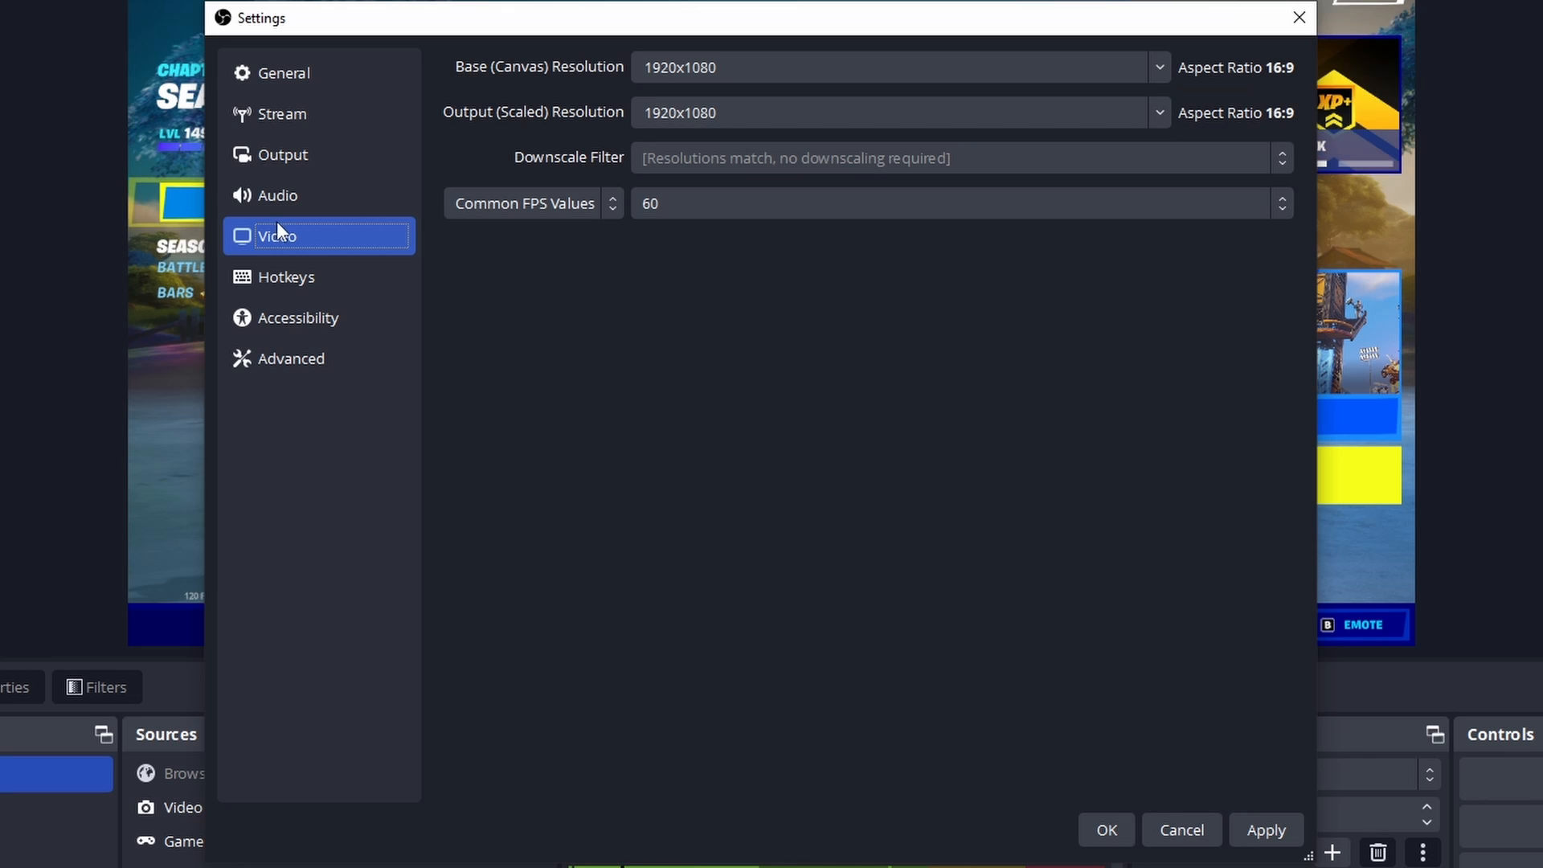
{"action": "left_click", "coordinate": [1161, 118]}
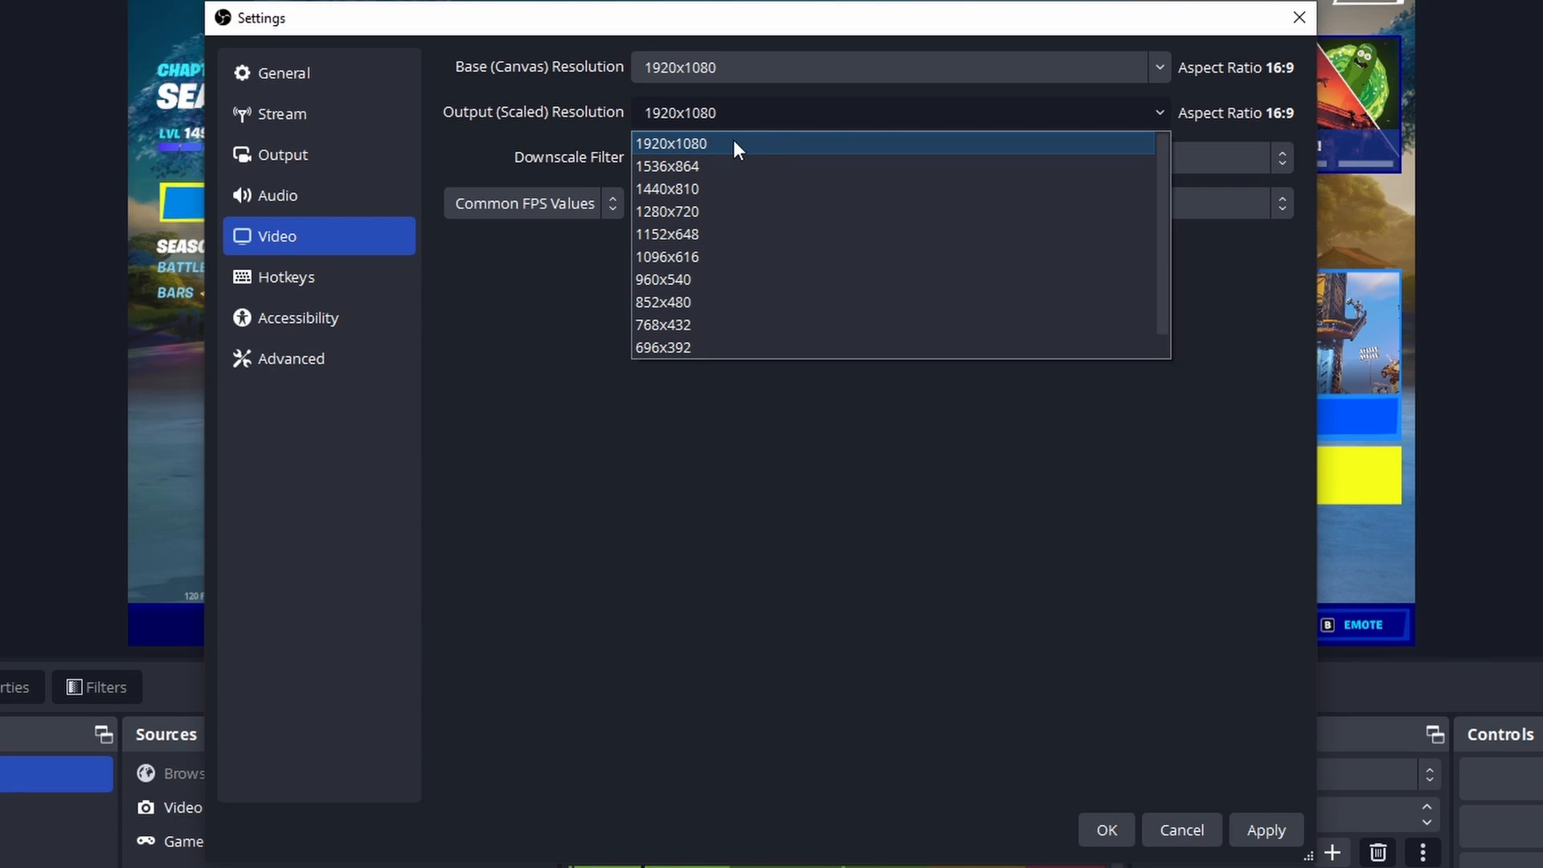
{"action": "left_click", "coordinate": [672, 209]}
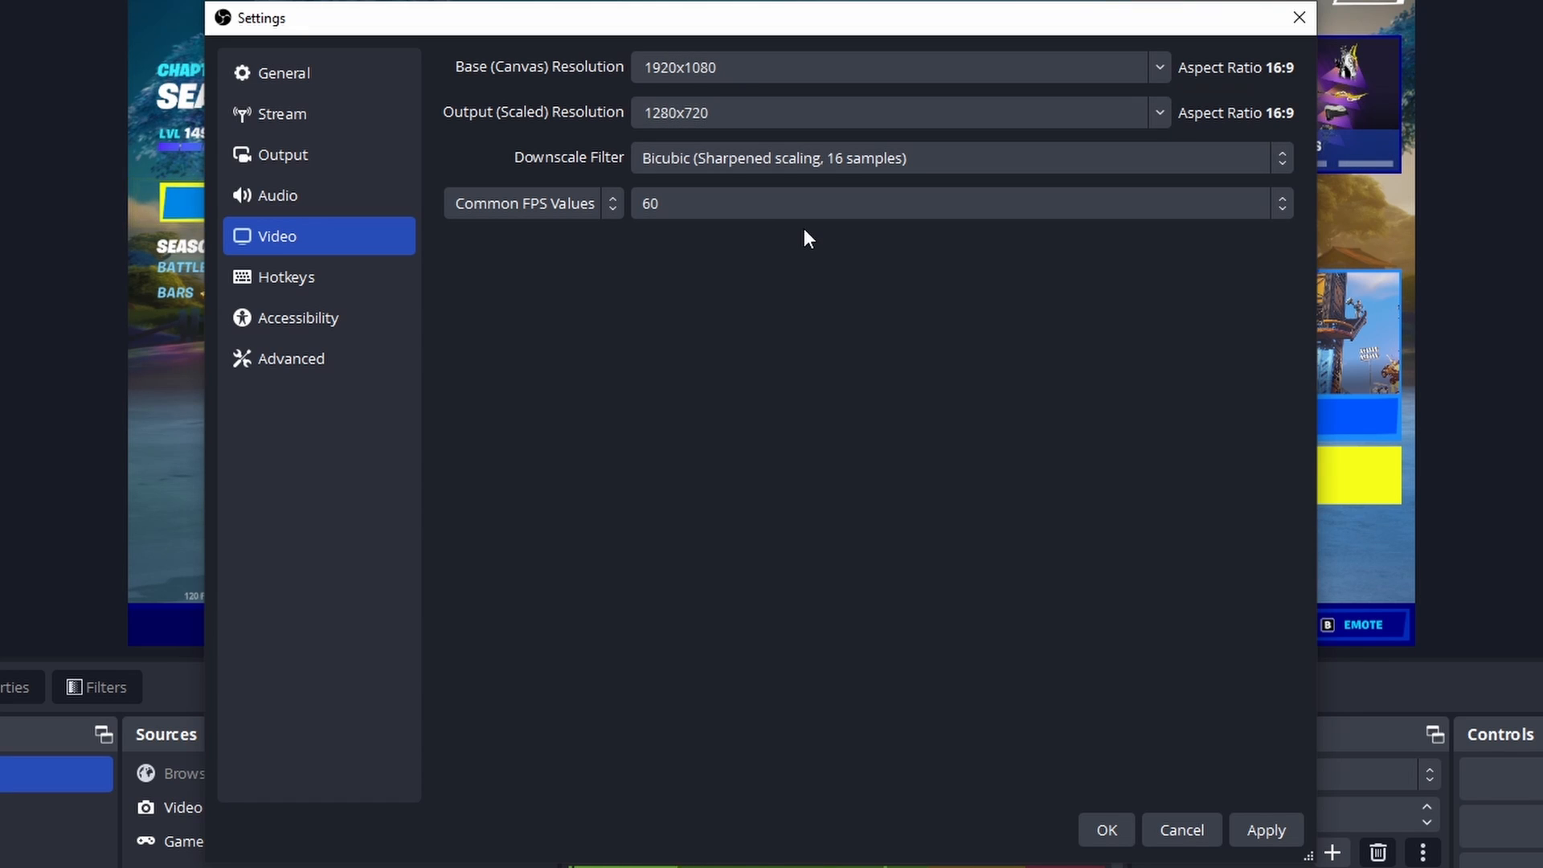
{"action": "left_click", "coordinate": [765, 209]}
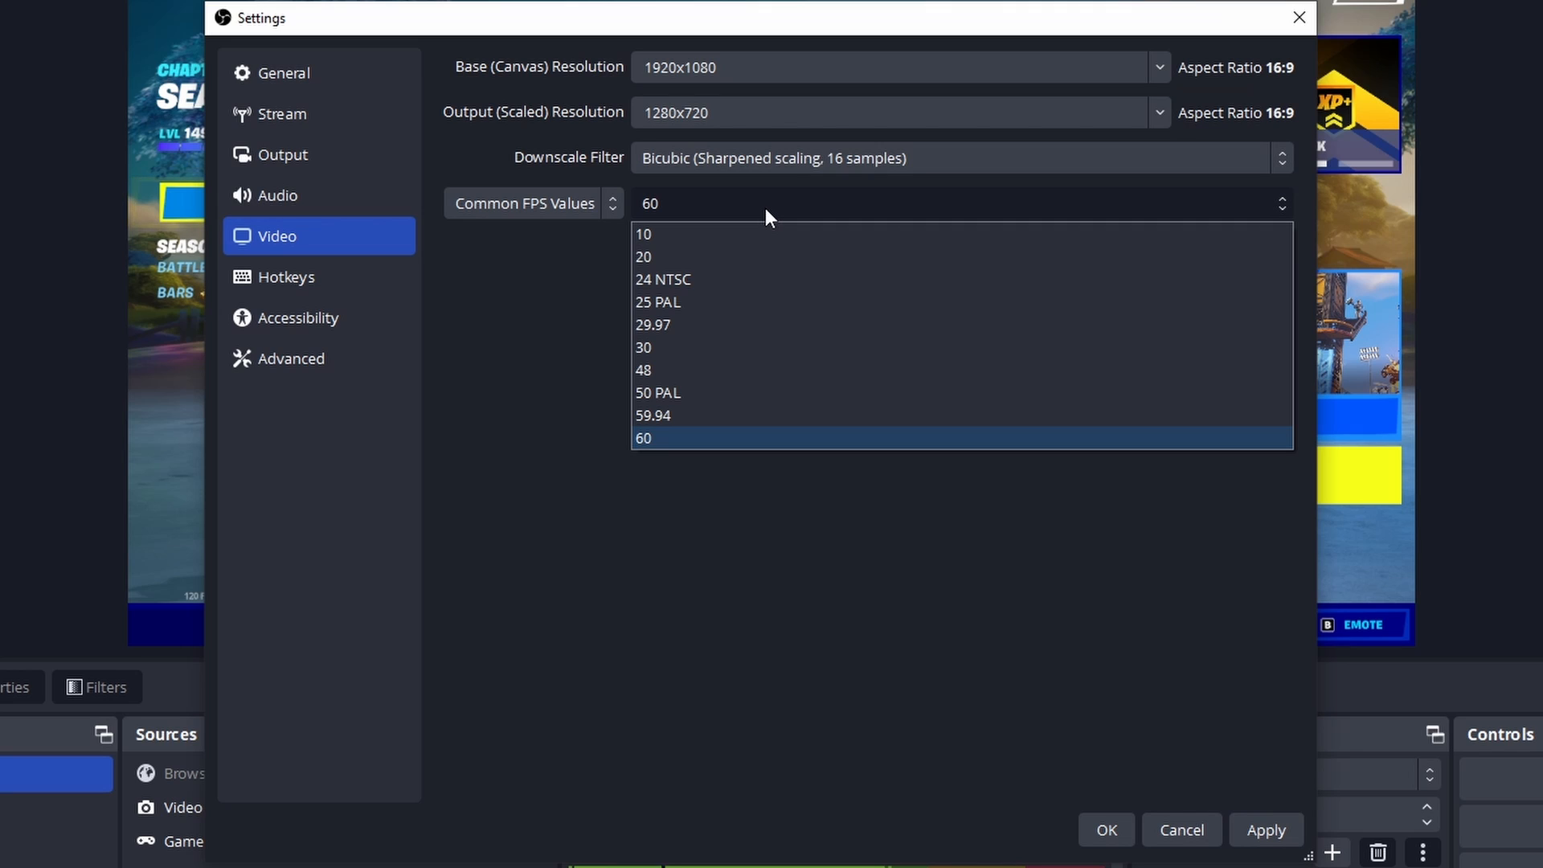
{"action": "left_click", "coordinate": [696, 347]}
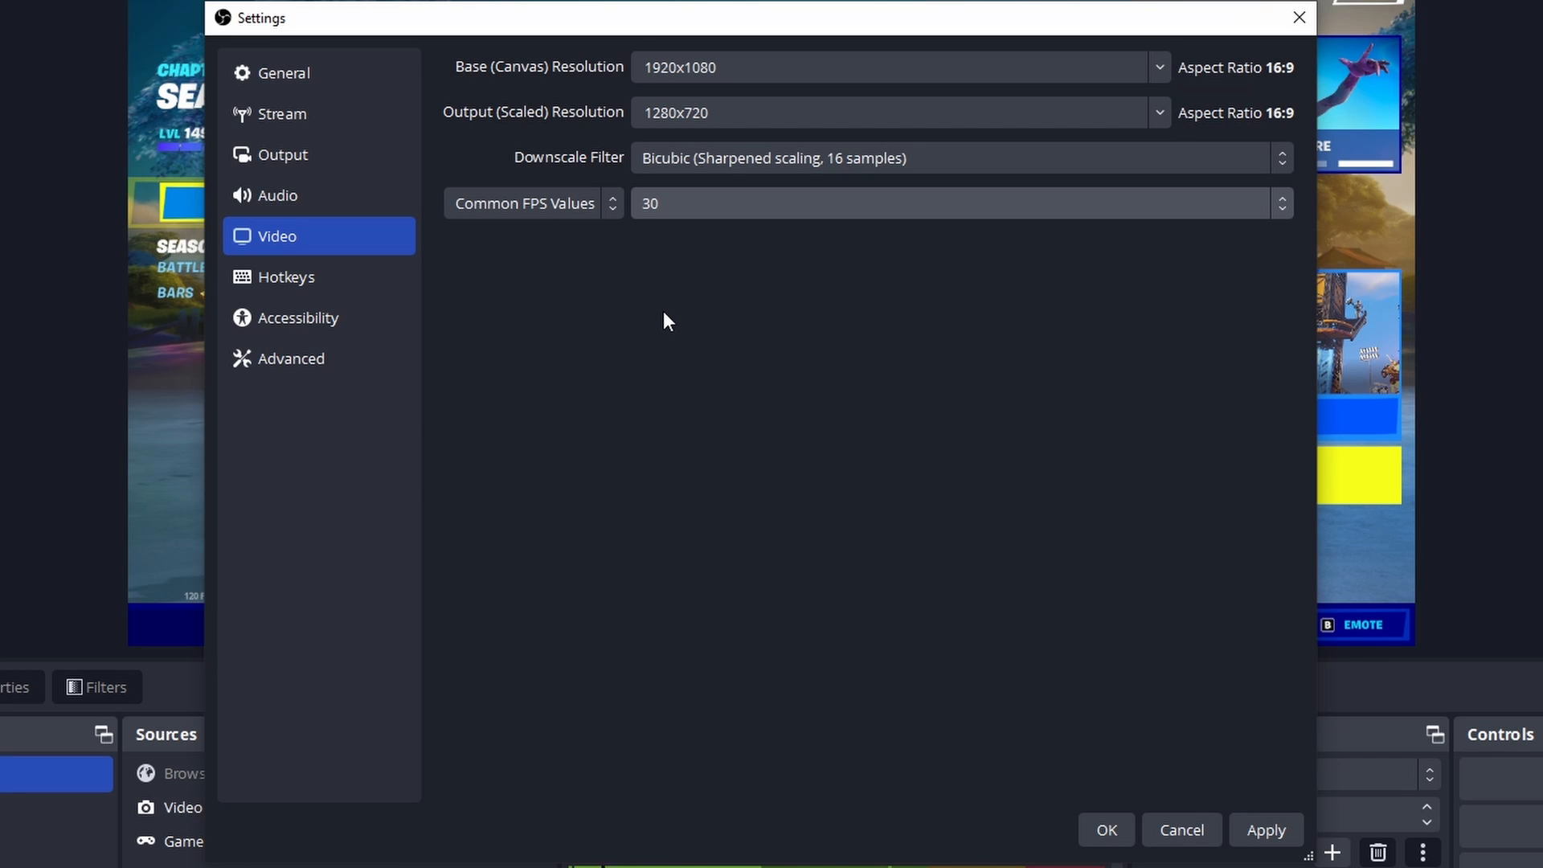
Step: Review the hotkey settings for streaming, recording, virtual camera, and scene source actions
{"action": "left_click", "coordinate": [301, 258]}
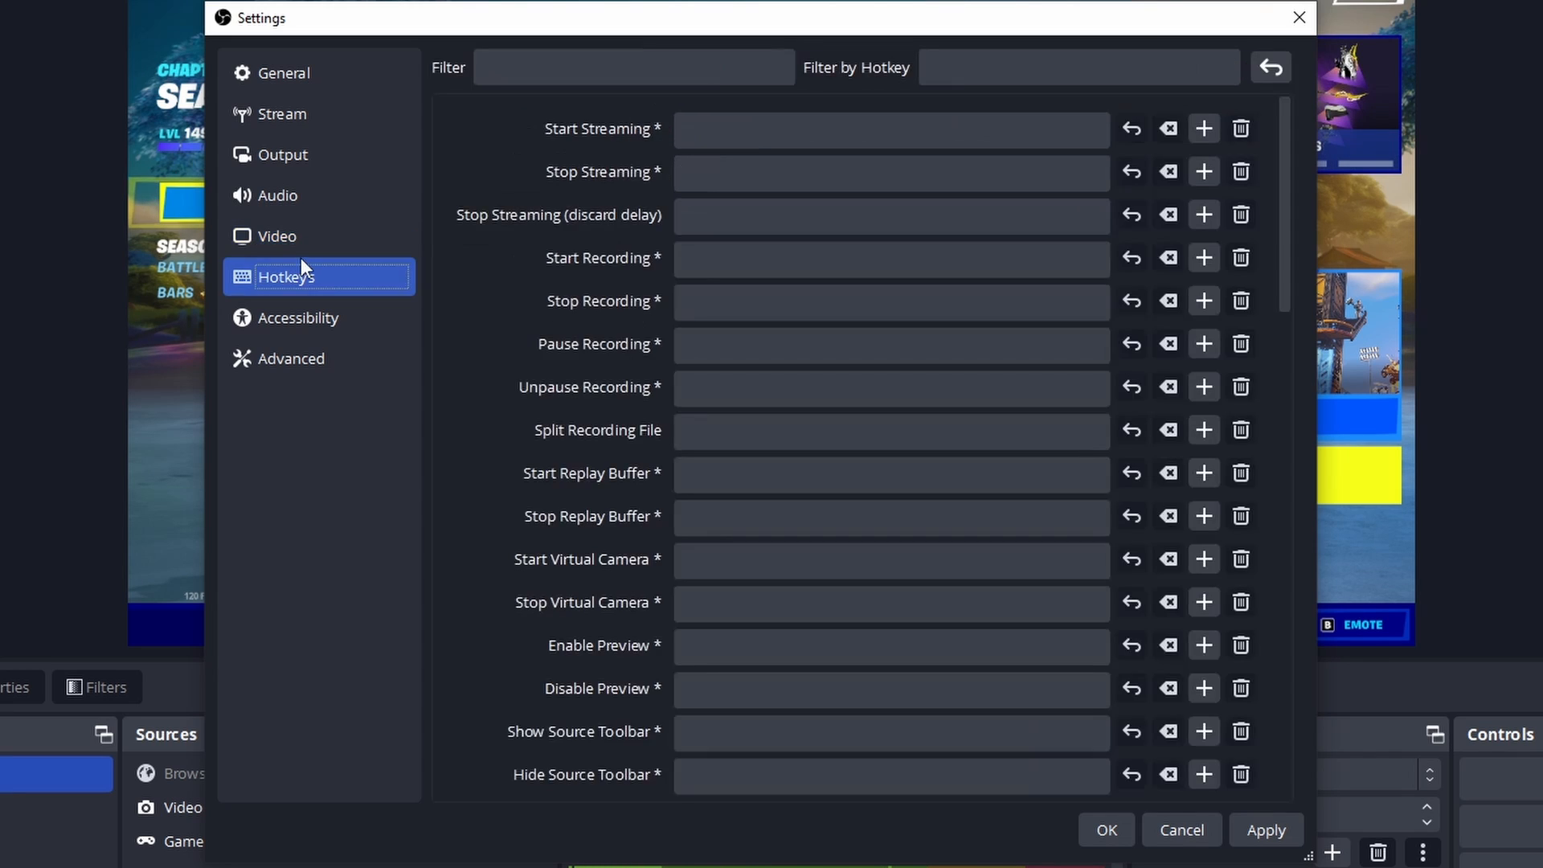
{"action": "scroll", "coordinate": [744, 327], "scroll_direction": "down", "scroll_amount": 10}
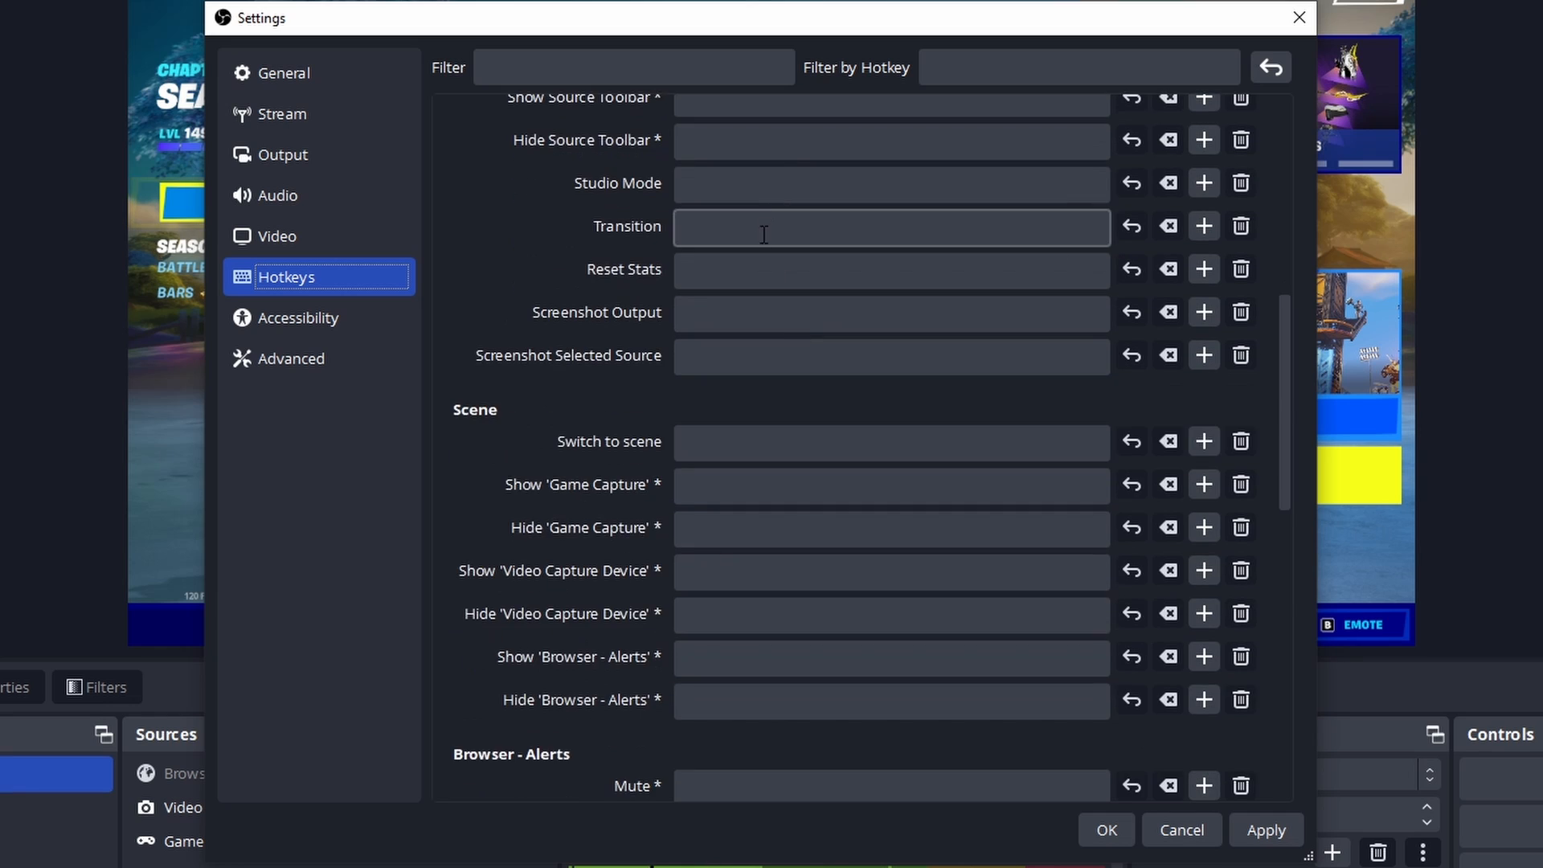
{"action": "scroll", "coordinate": [755, 556], "scroll_direction": "up", "scroll_amount": 10}
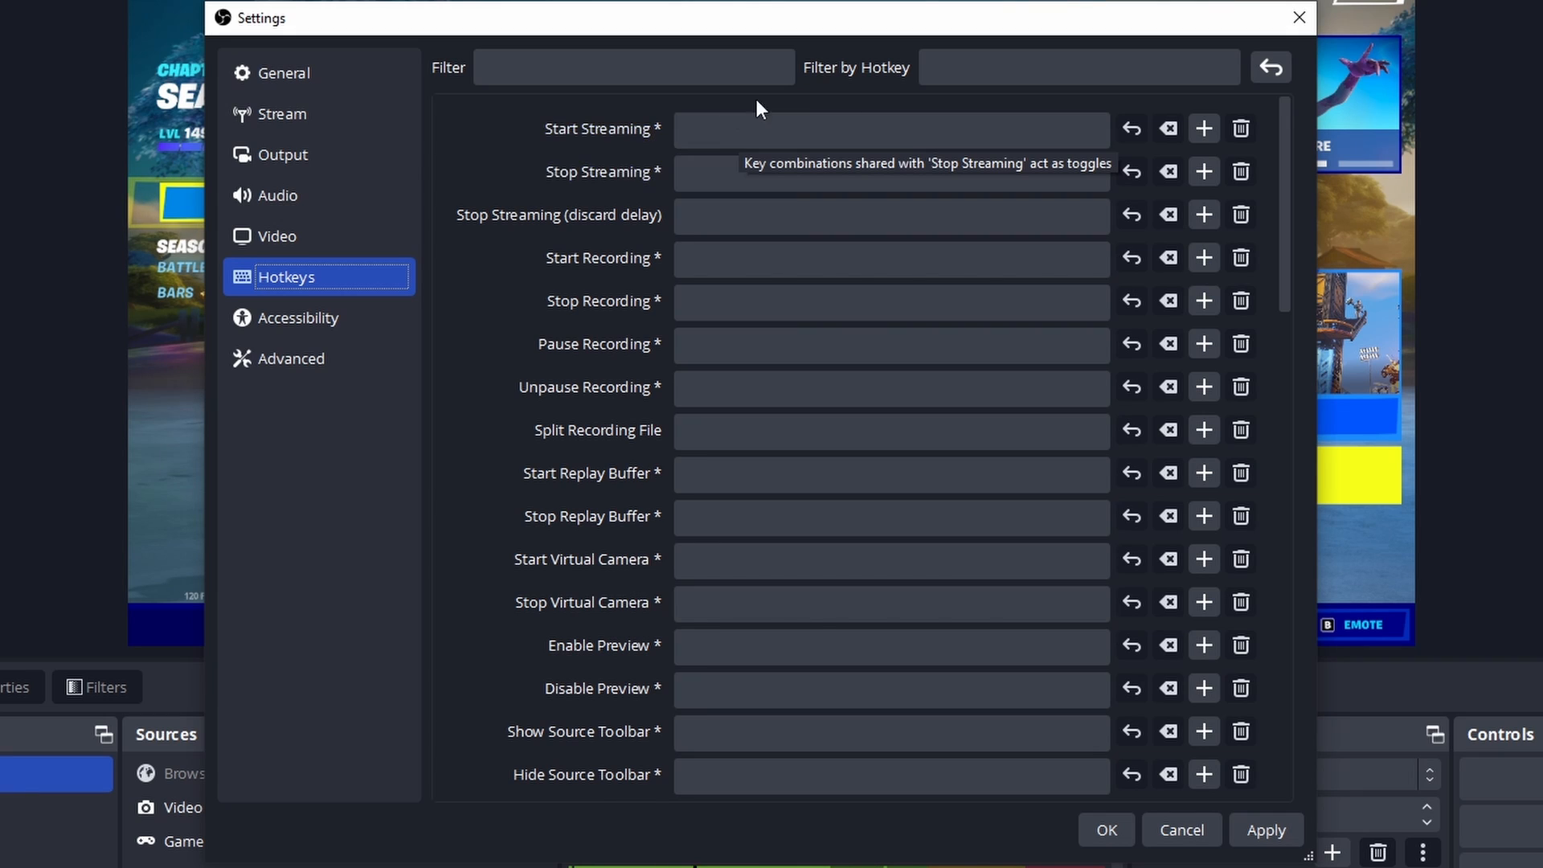
{"action": "scroll", "coordinate": [630, 289], "scroll_direction": "down", "scroll_amount": 10}
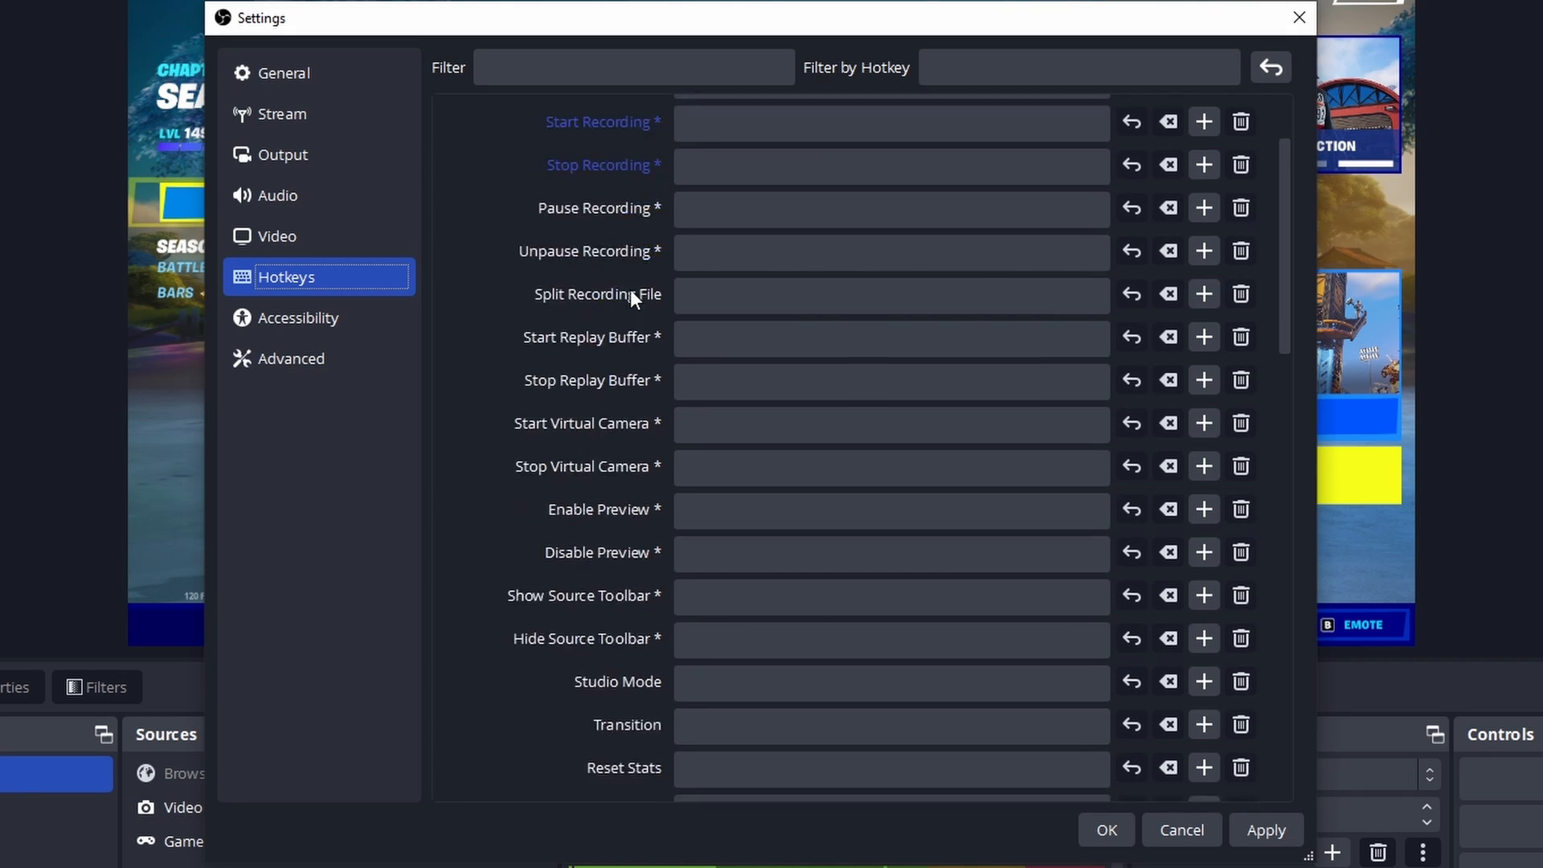
{"action": "scroll", "coordinate": [716, 614], "scroll_direction": "up", "scroll_amount": 10}
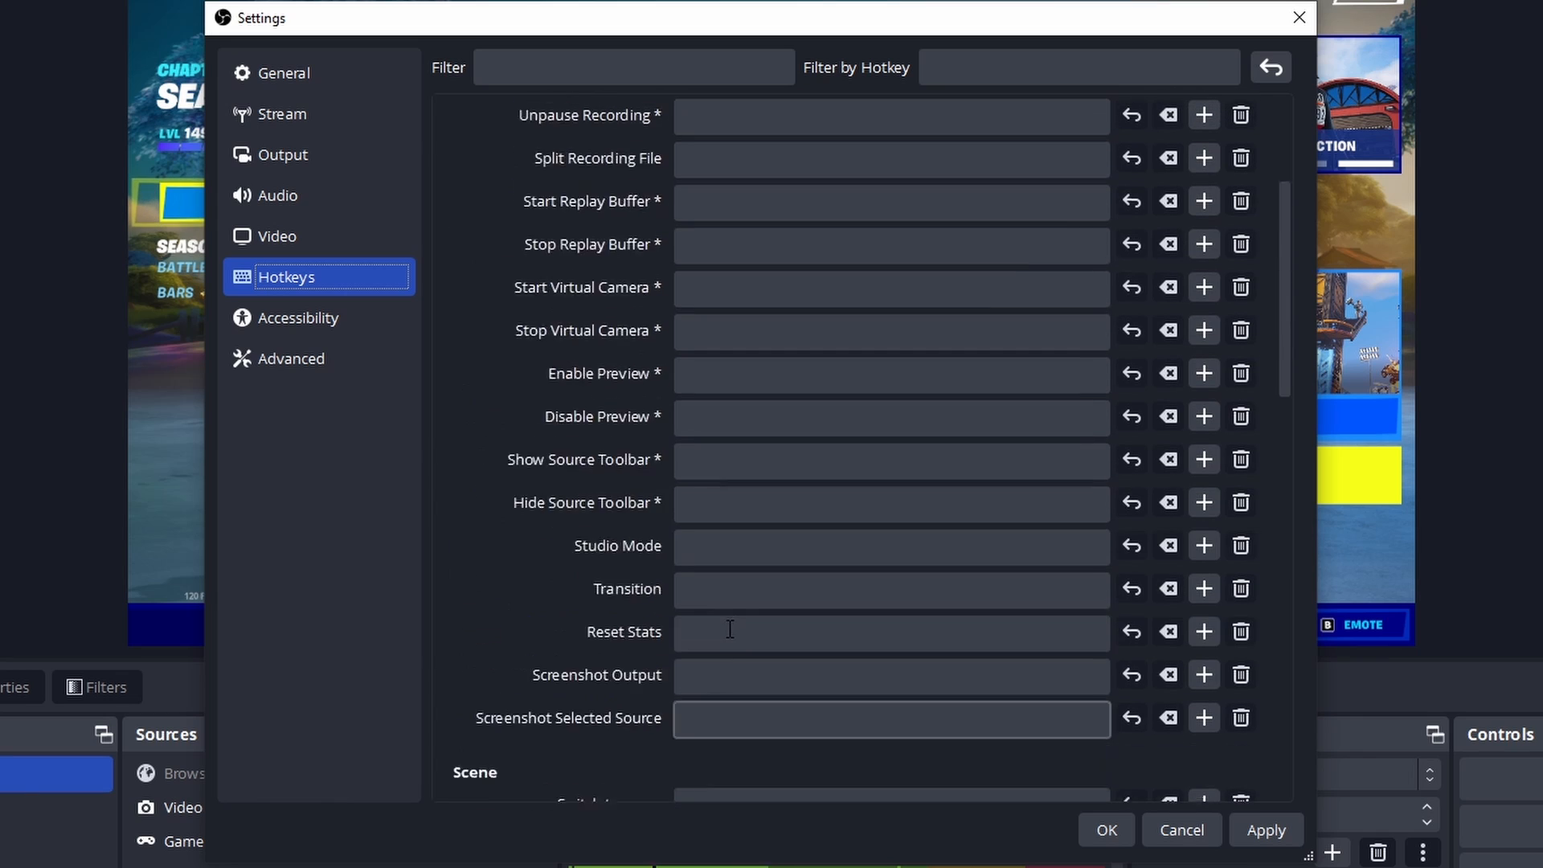
Step: Enable Use Different Colors in the accessibility settings to check its color options and disable it again
{"action": "left_click", "coordinate": [345, 325]}
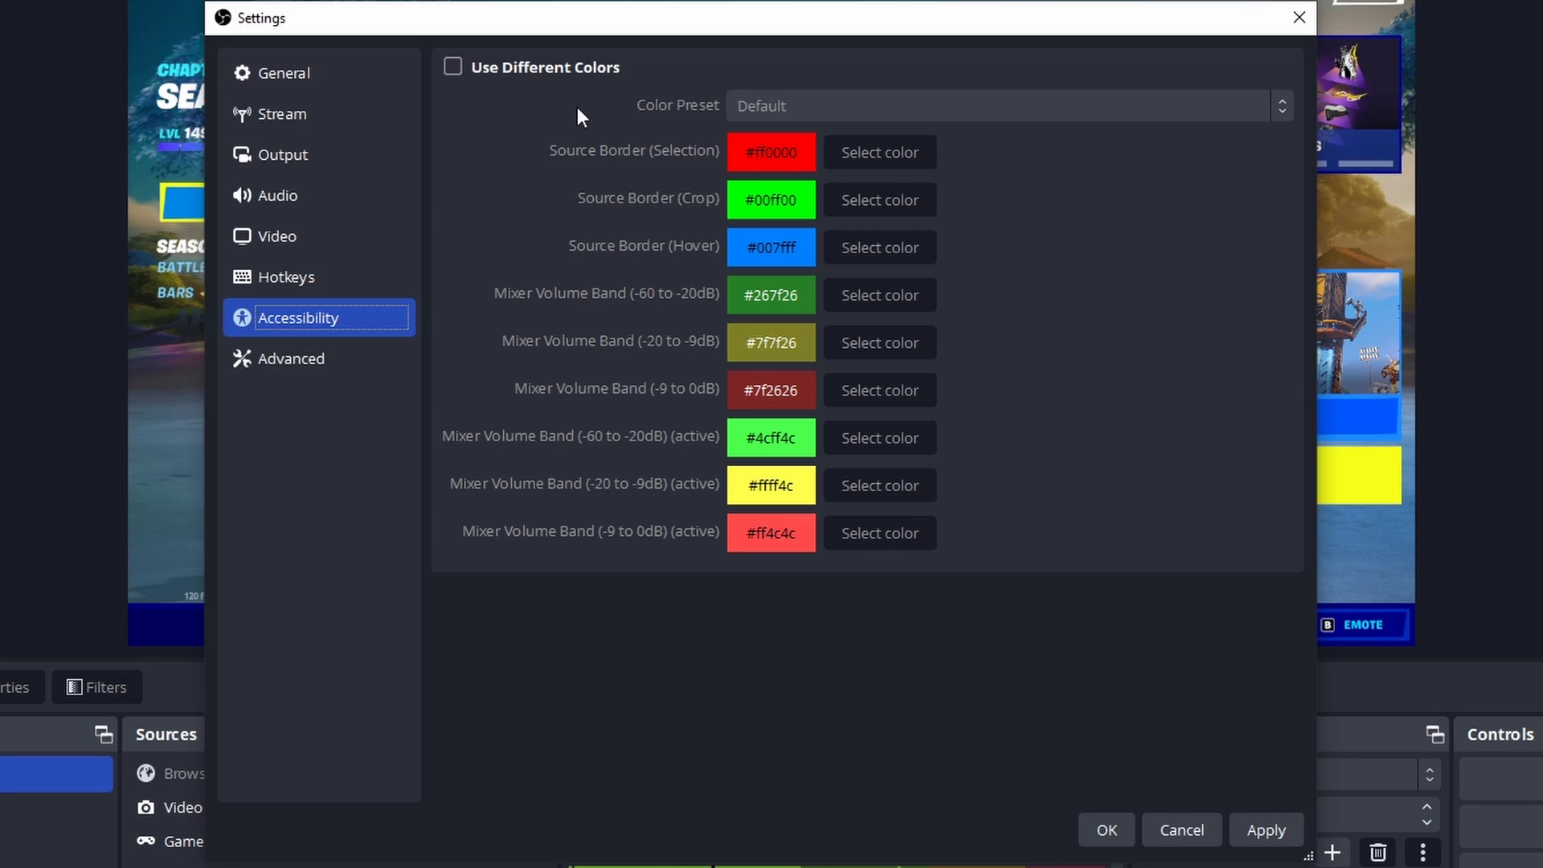
{"action": "left_click", "coordinate": [499, 70]}
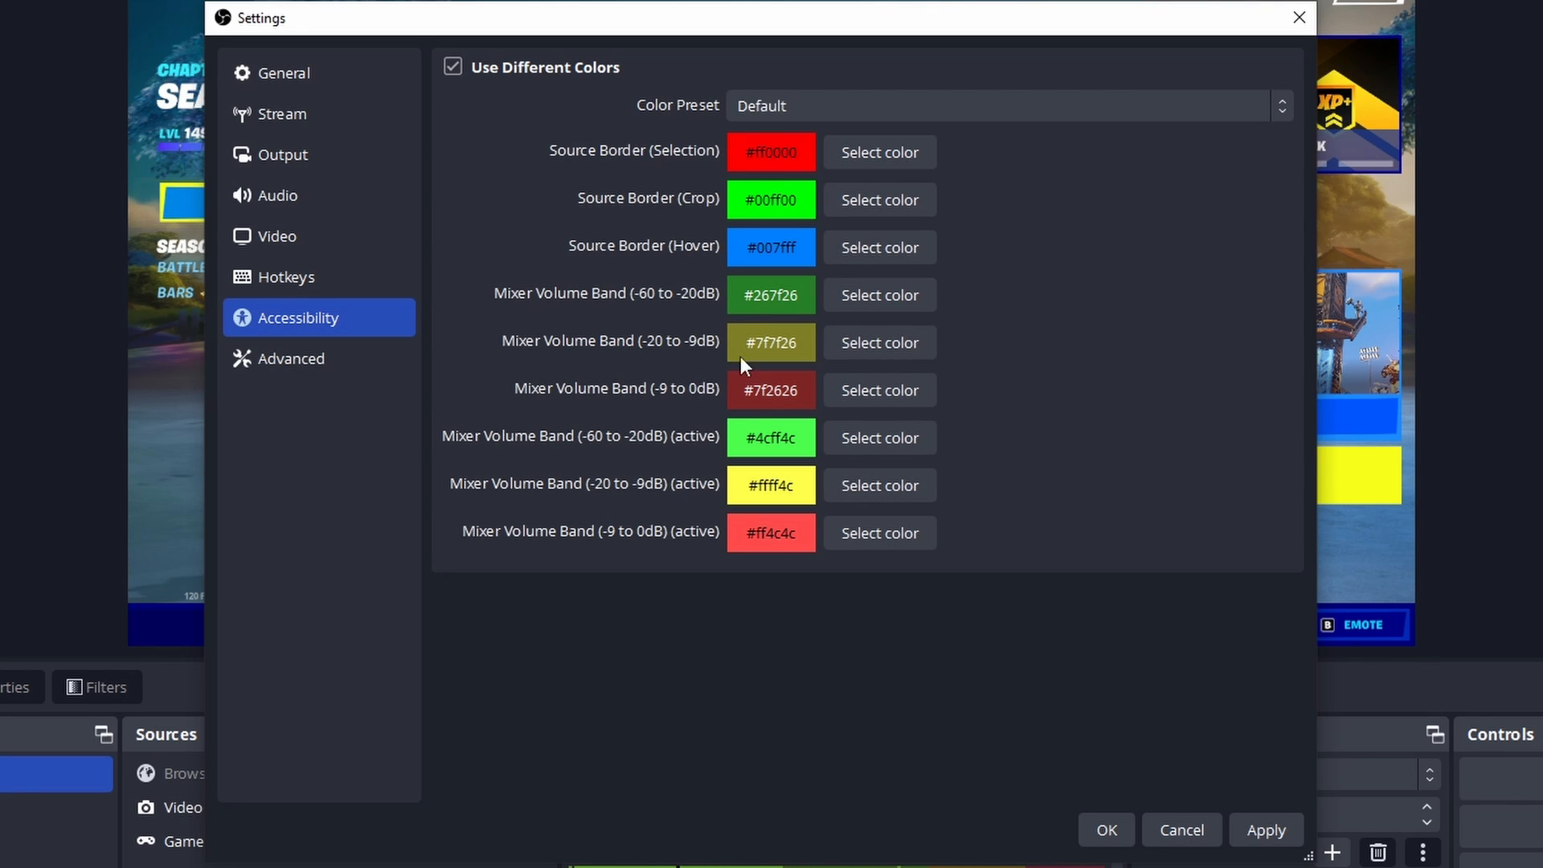
{"action": "left_click", "coordinate": [505, 71]}
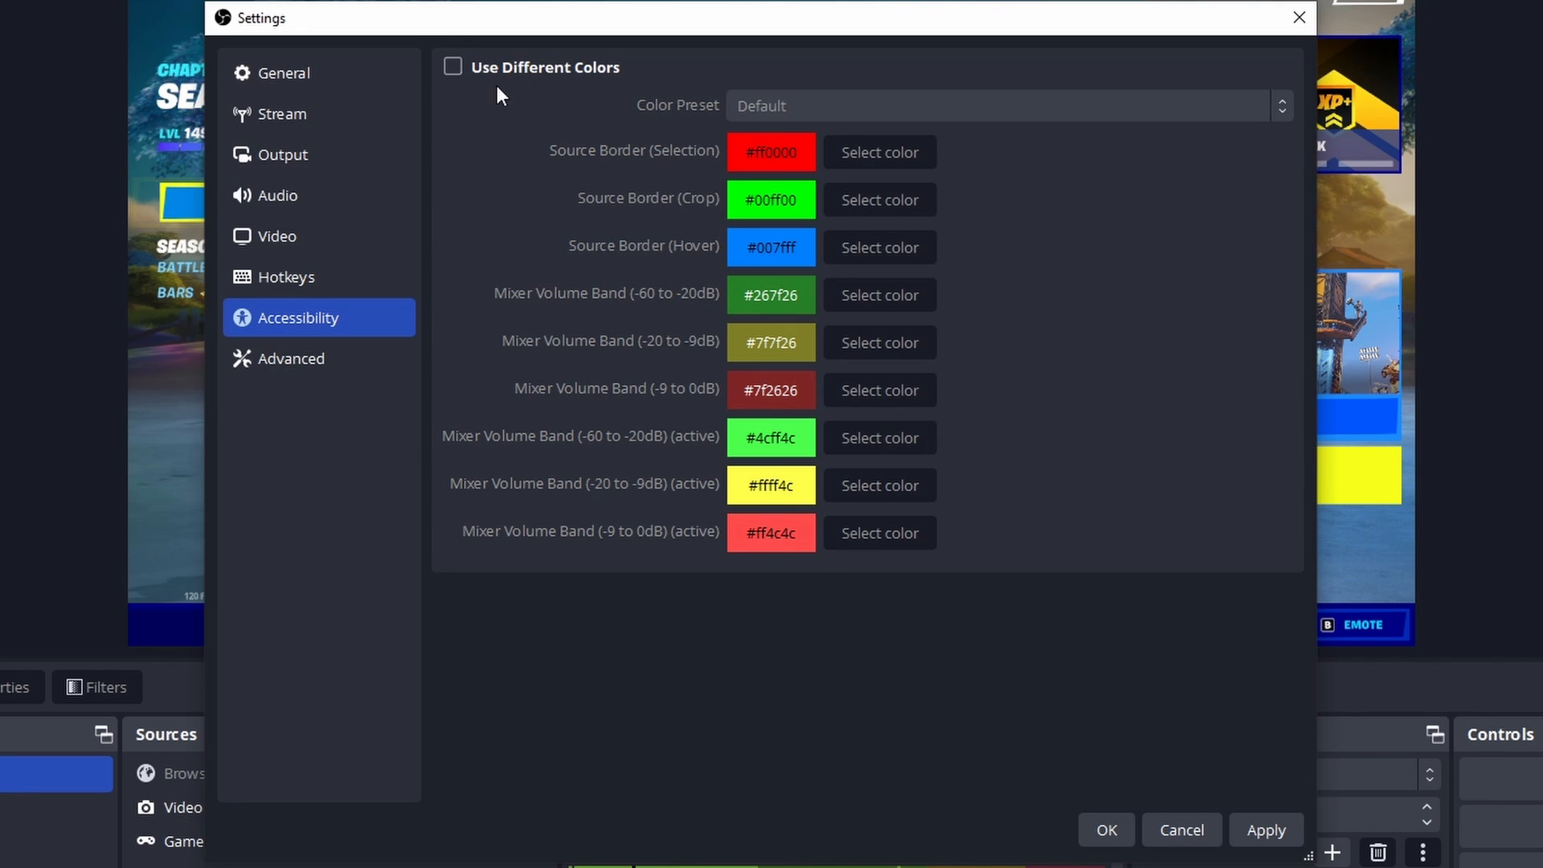
Step: Review the advanced settings, including the available video Renderer options, keeping Direct3D 11
{"action": "left_click", "coordinate": [283, 353]}
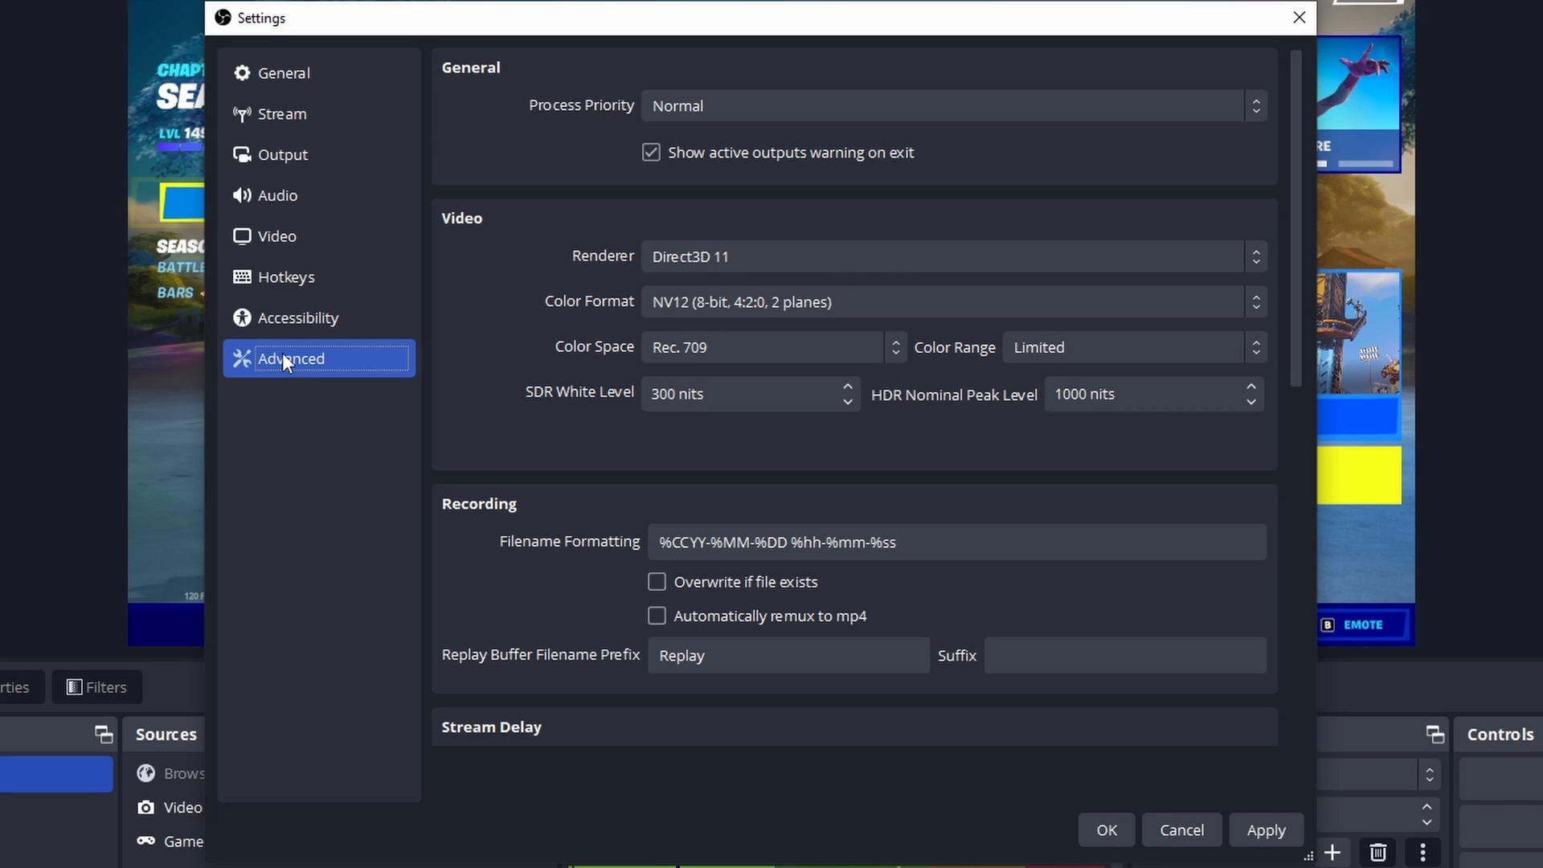
{"action": "left_click", "coordinate": [778, 267]}
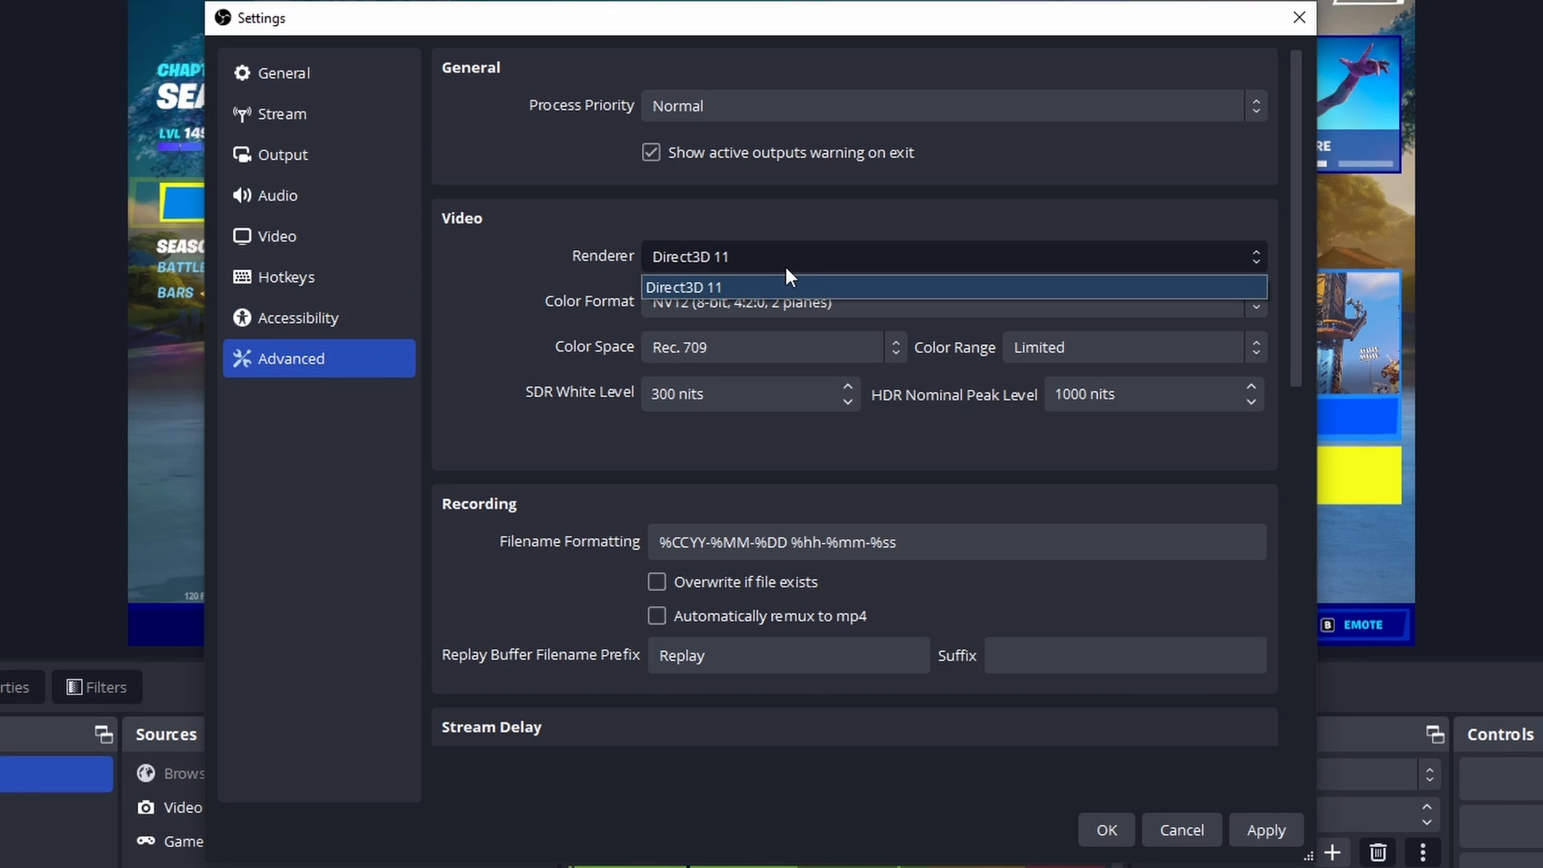
{"action": "left_click", "coordinate": [787, 264]}
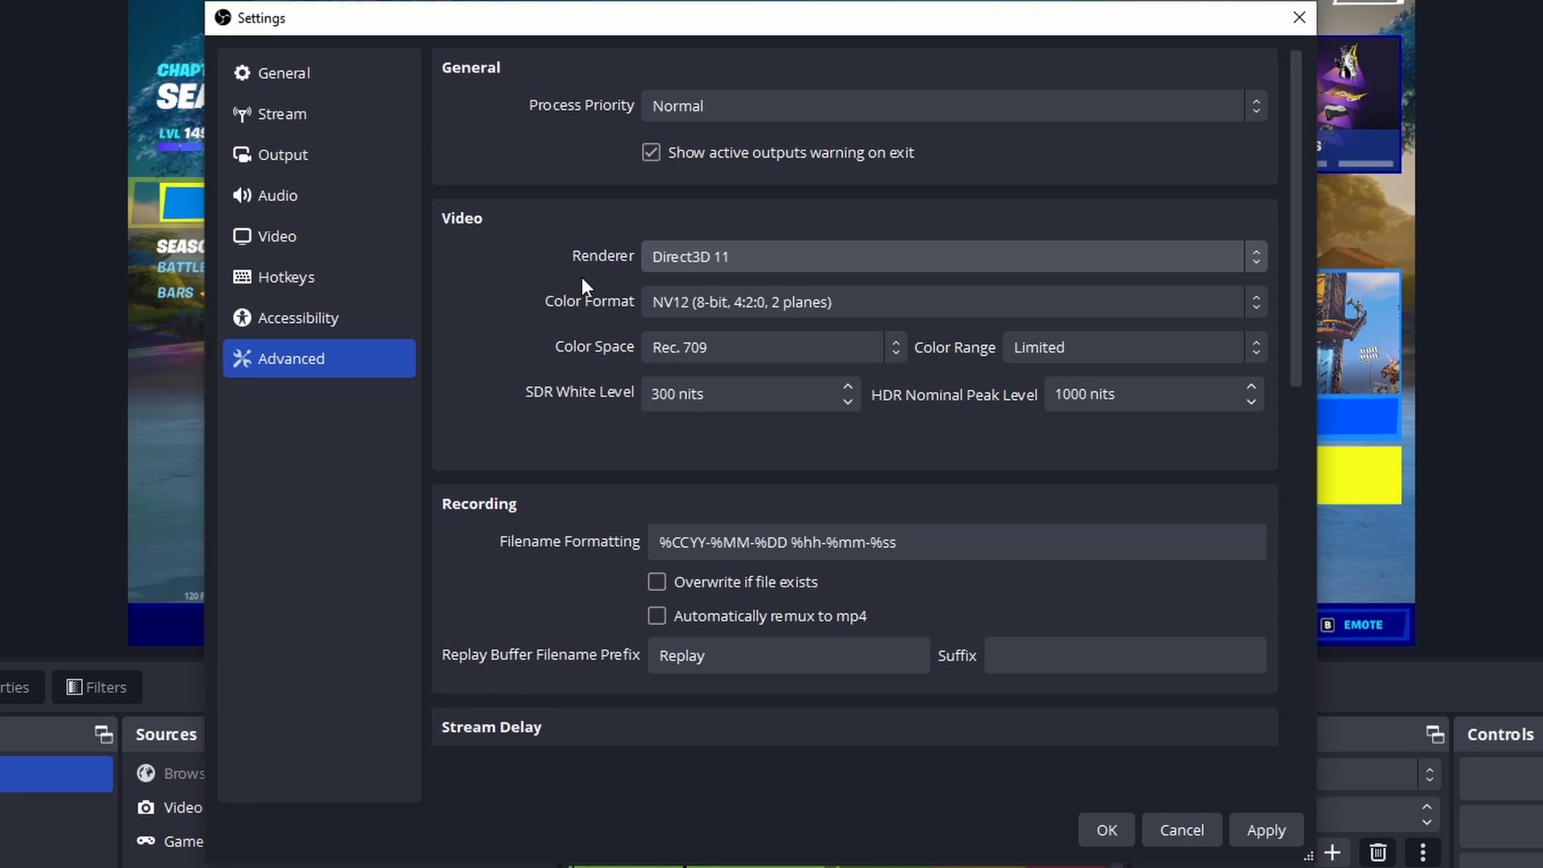
{"action": "scroll", "coordinate": [582, 275], "scroll_direction": "down", "scroll_amount": 7}
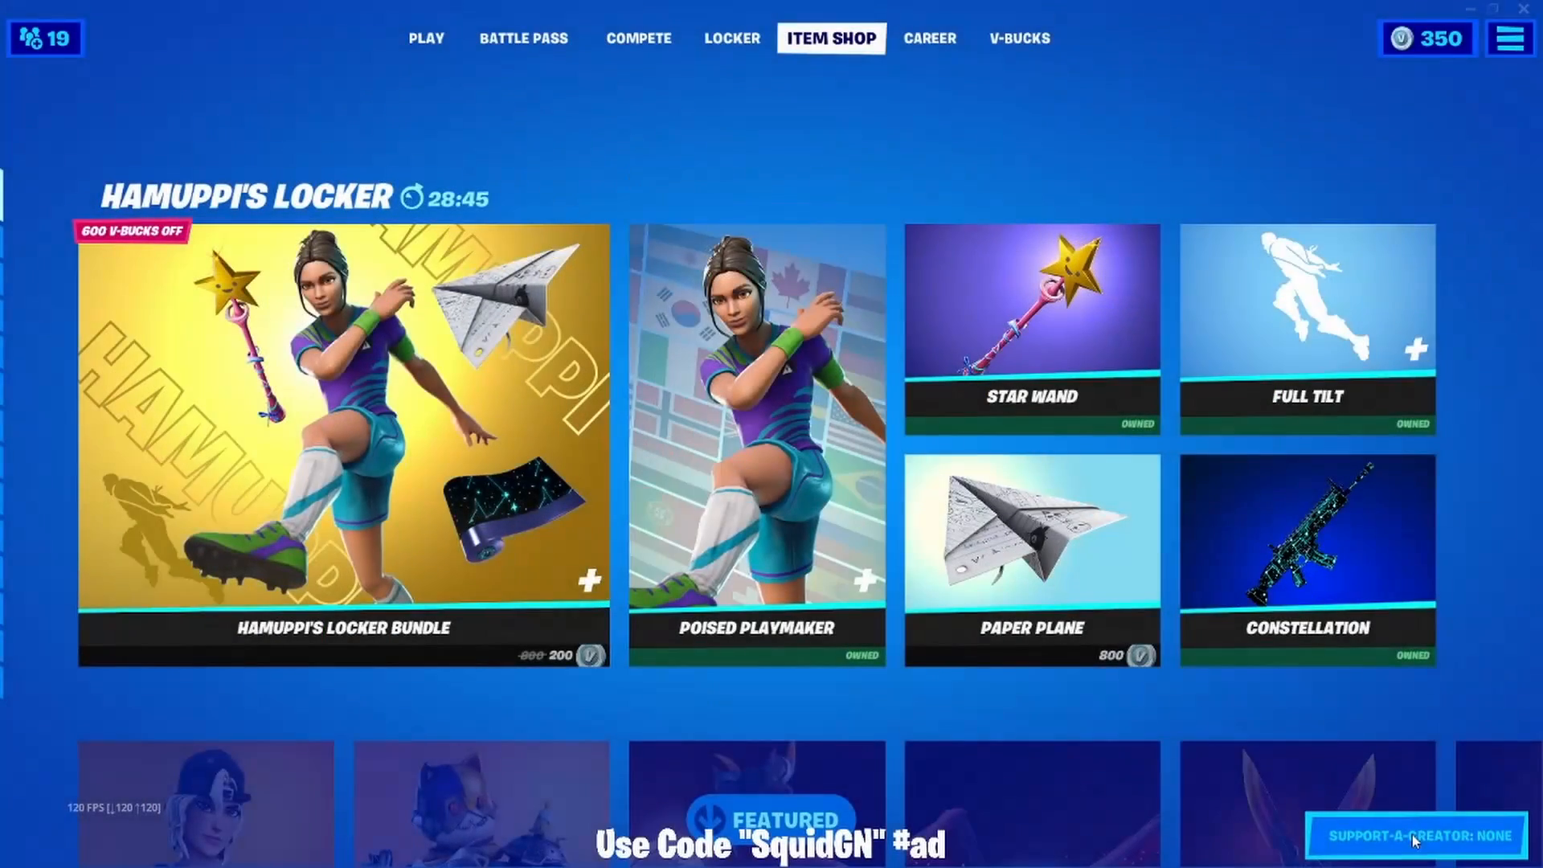
Step: In the Fortnite Item Shop, enter SquidGN as the Support-A-Creator code and accept it
{"action": "left_click", "coordinate": [1412, 834]}
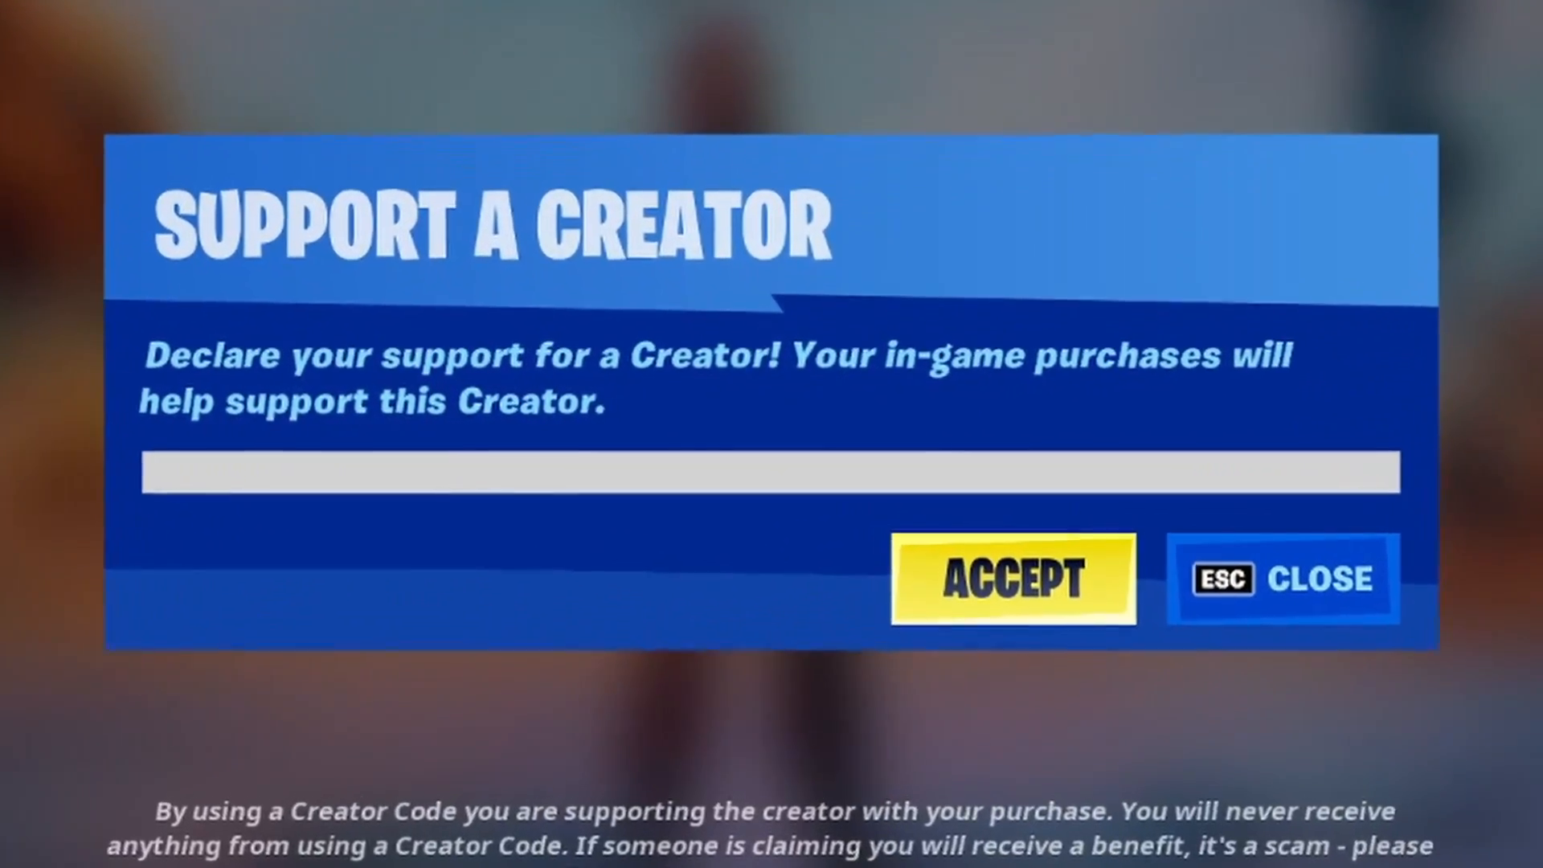
{"action": "type", "text": "SquidGN"}
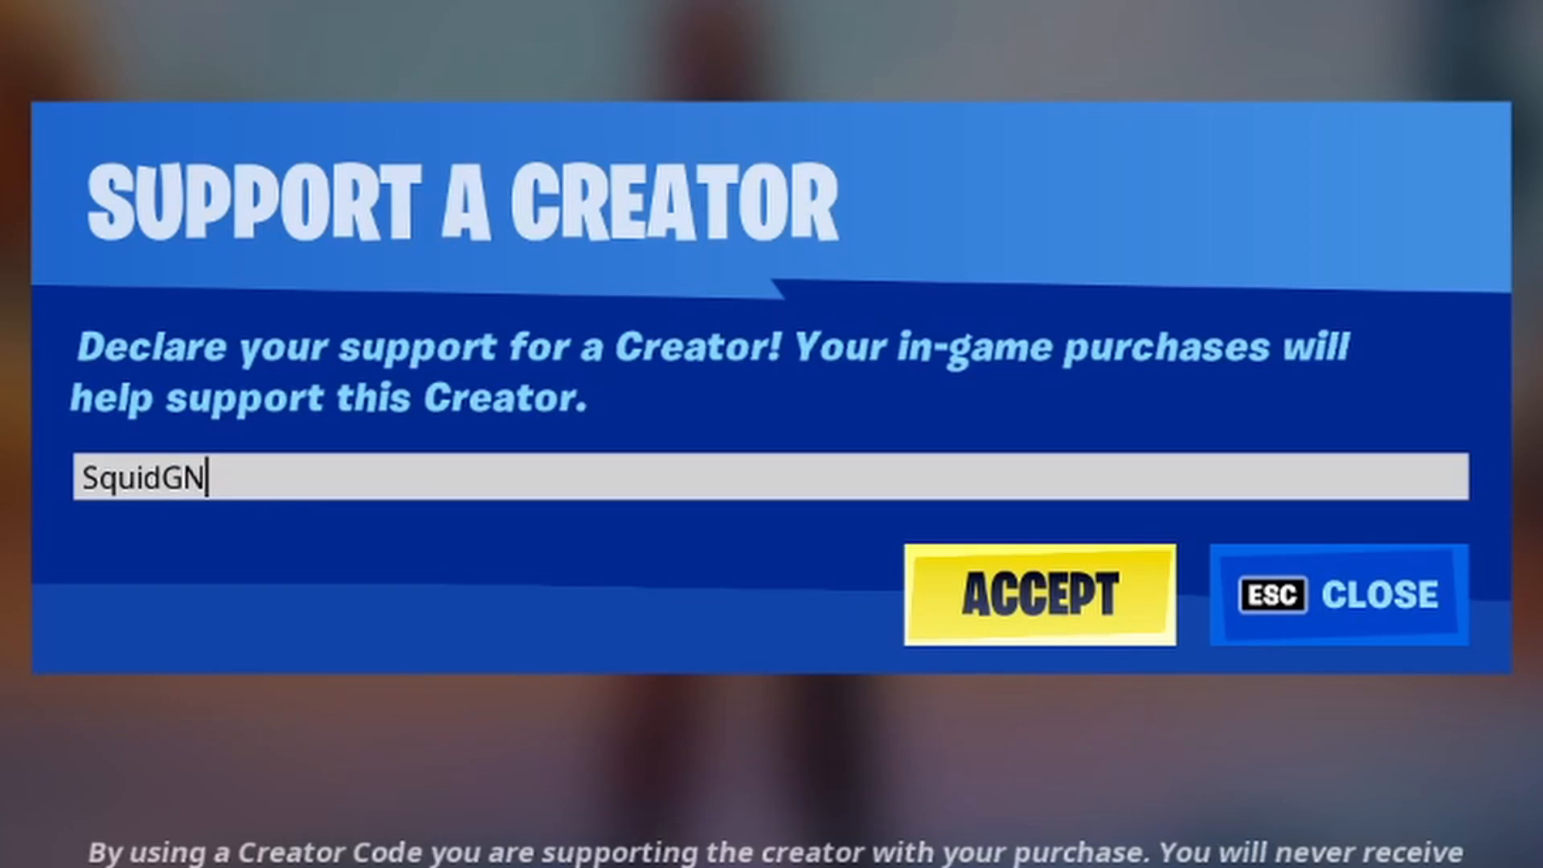
{"action": "left_click", "coordinate": [1033, 623]}
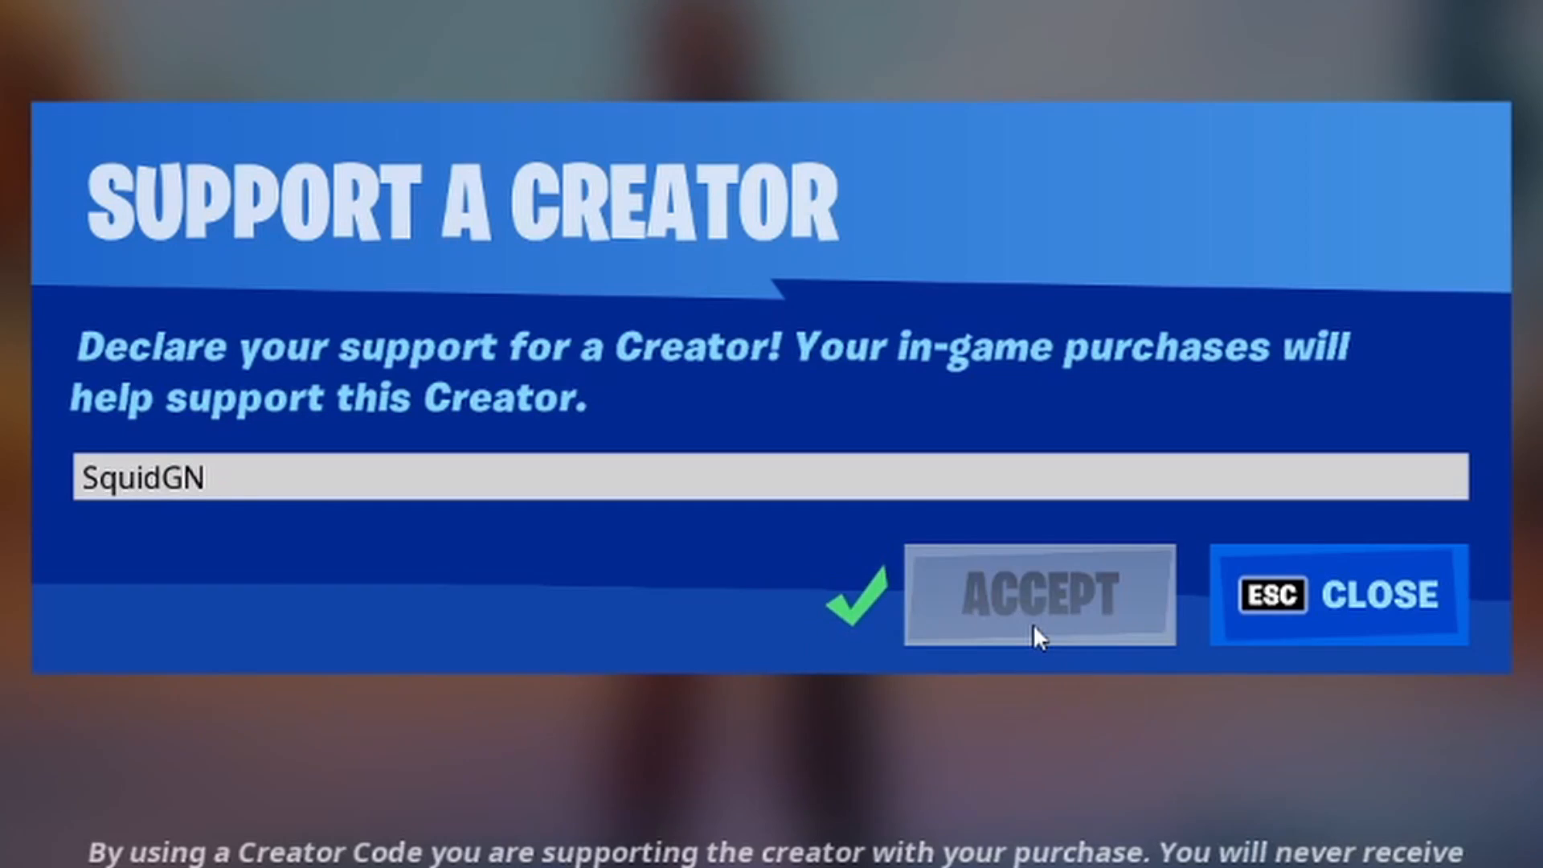